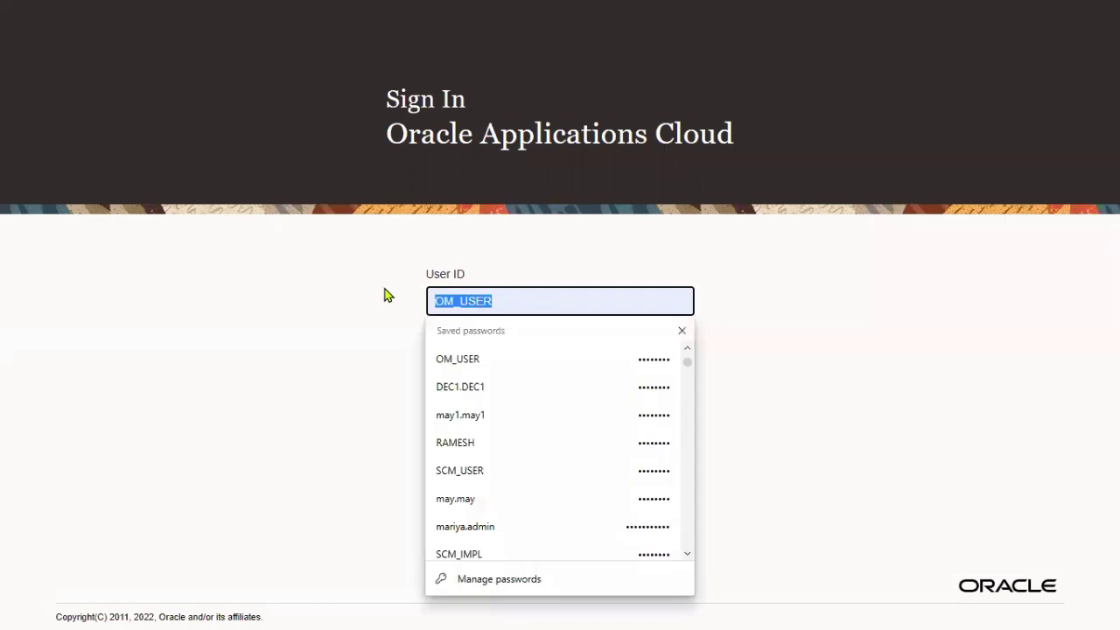
Sign in to Oracle Applications Cloud with a saved user ID beginning with "pr" and its stored password.
type("pro")
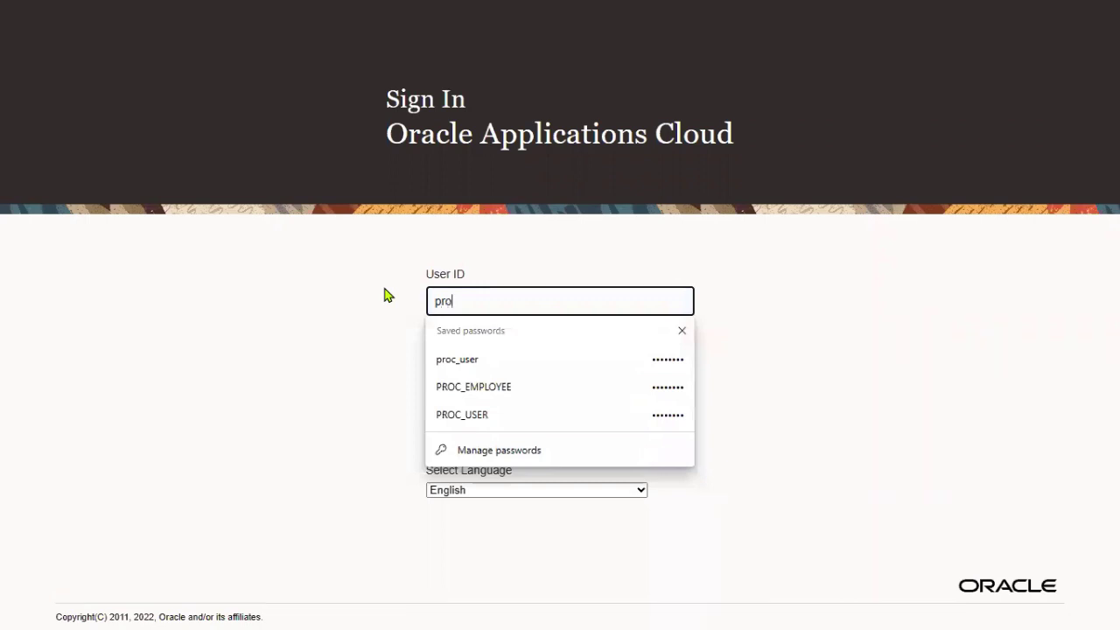
key("BackSpace")
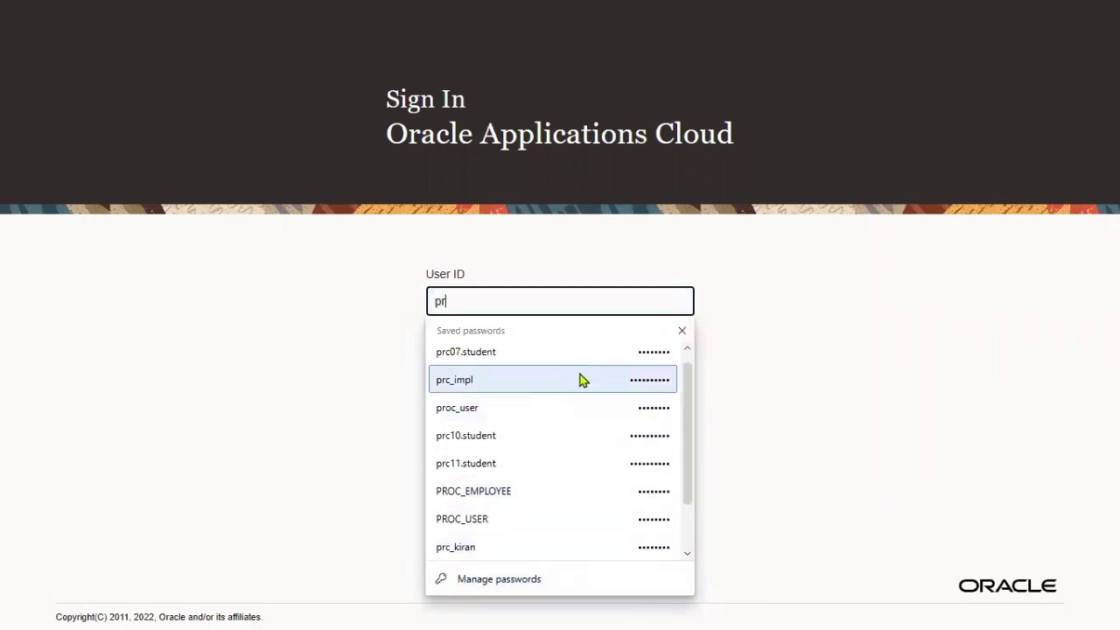
left_click(570, 359)
left_click(545, 363)
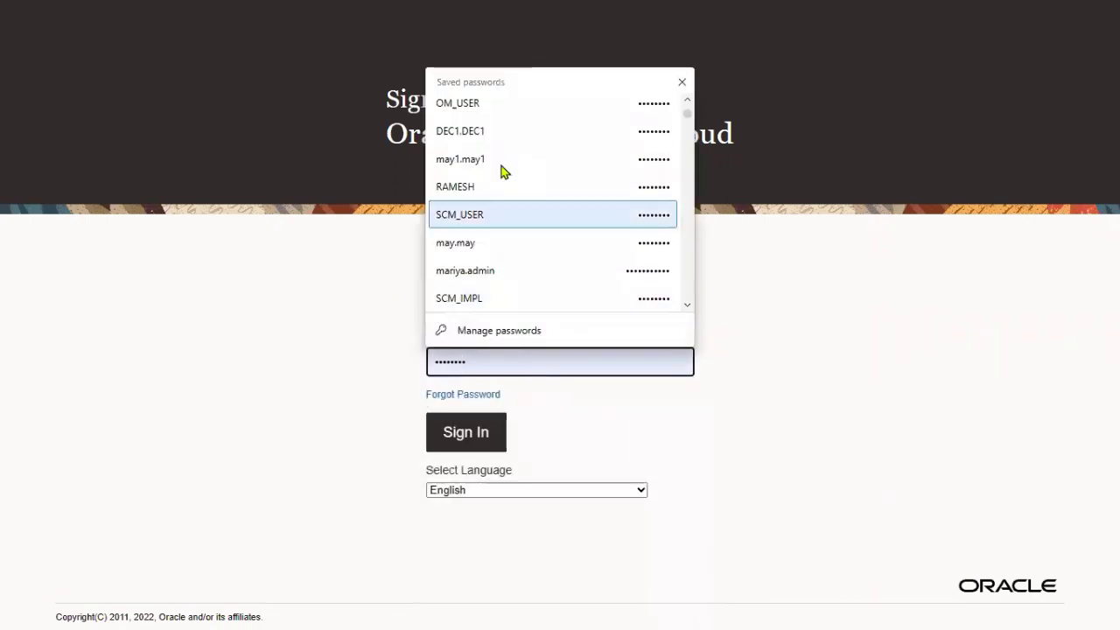
left_click(389, 361)
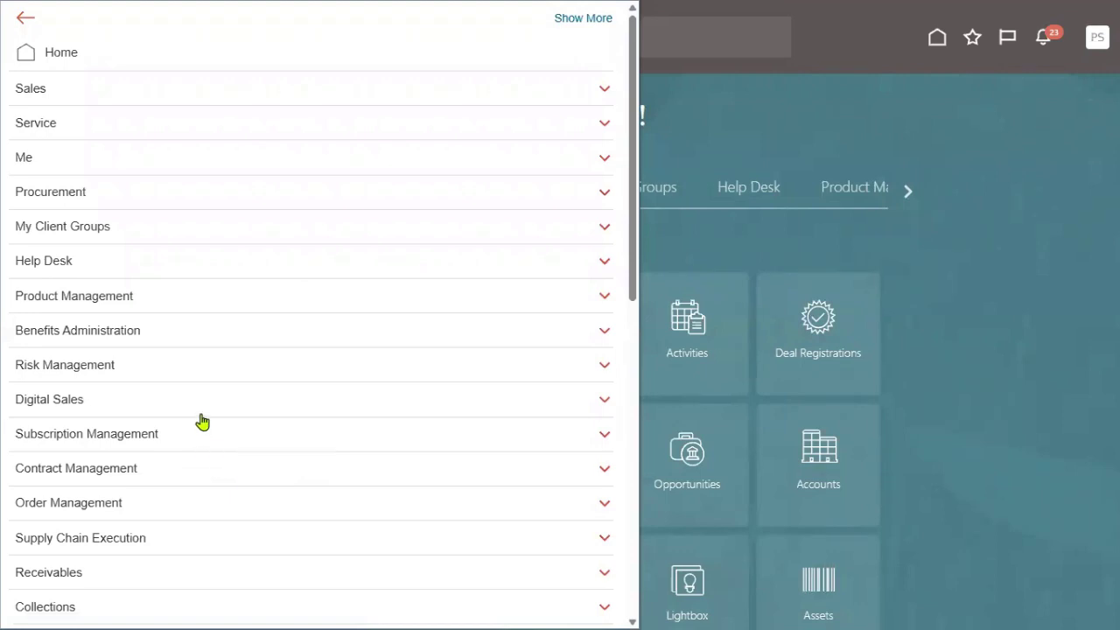
Go to the Security Console and display its User Accounts page.
scroll(93, 470, "down", 8)
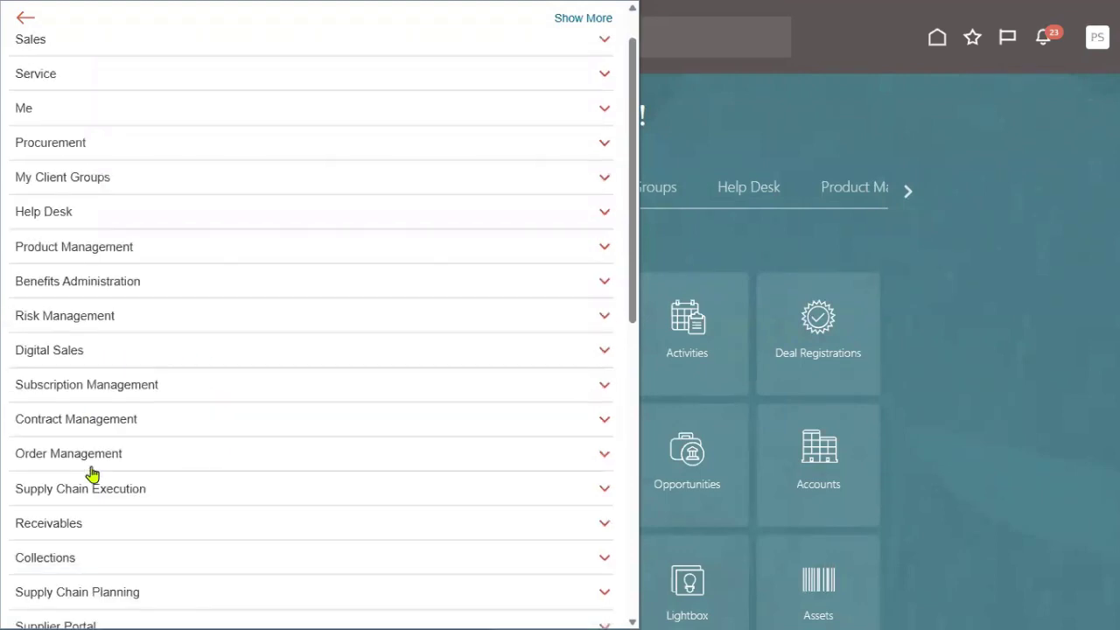
left_click(175, 473)
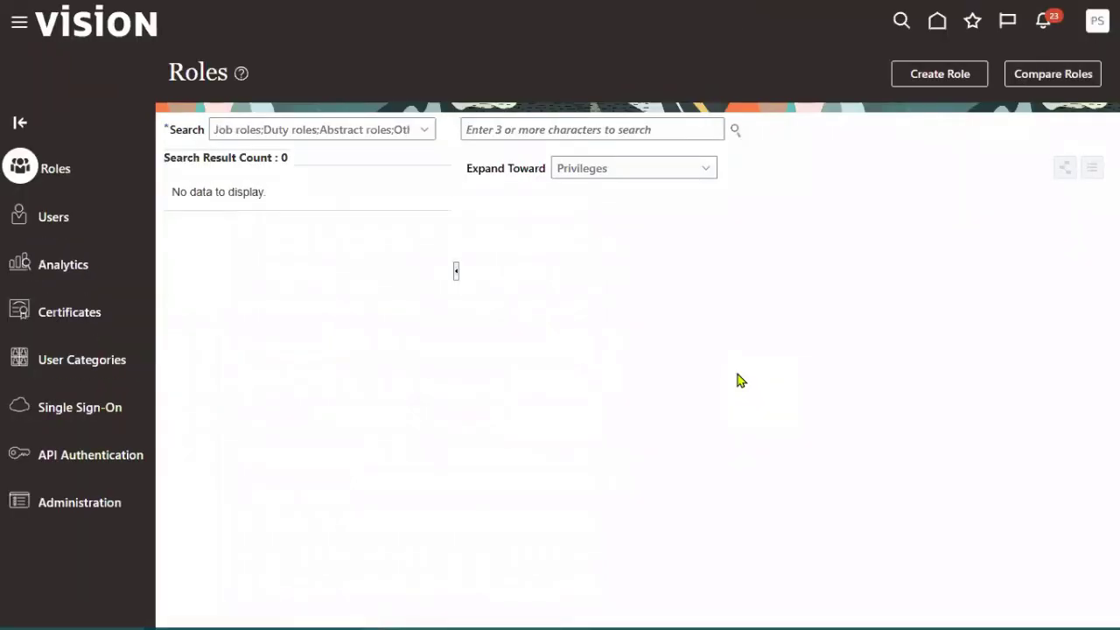
left_click(70, 230)
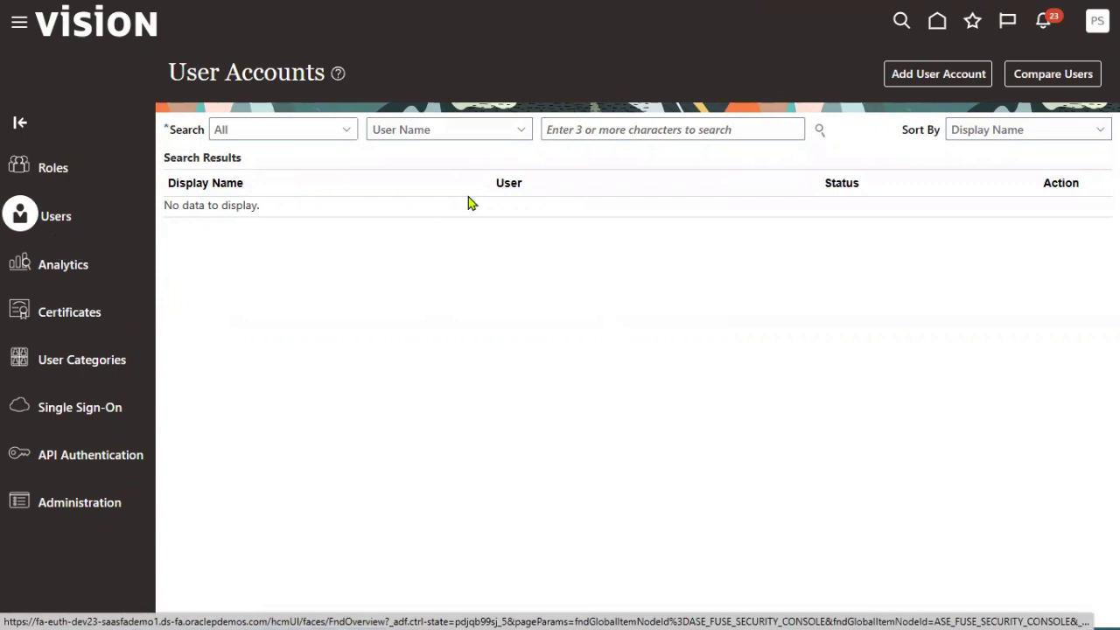
Search the user accounts for OM_USER and open that account's details.
left_click(681, 124)
type("98413")
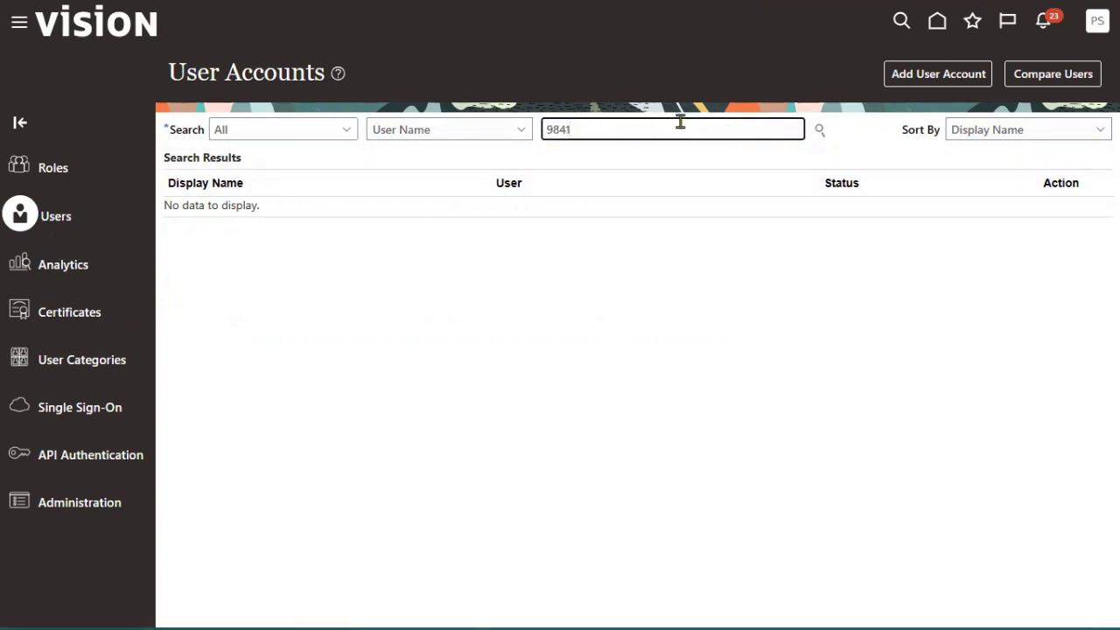
key("BackSpace")
key("BackSpace")
key("BackSpace")
key("BackSpace")
type("OM_USER")
key("Return")
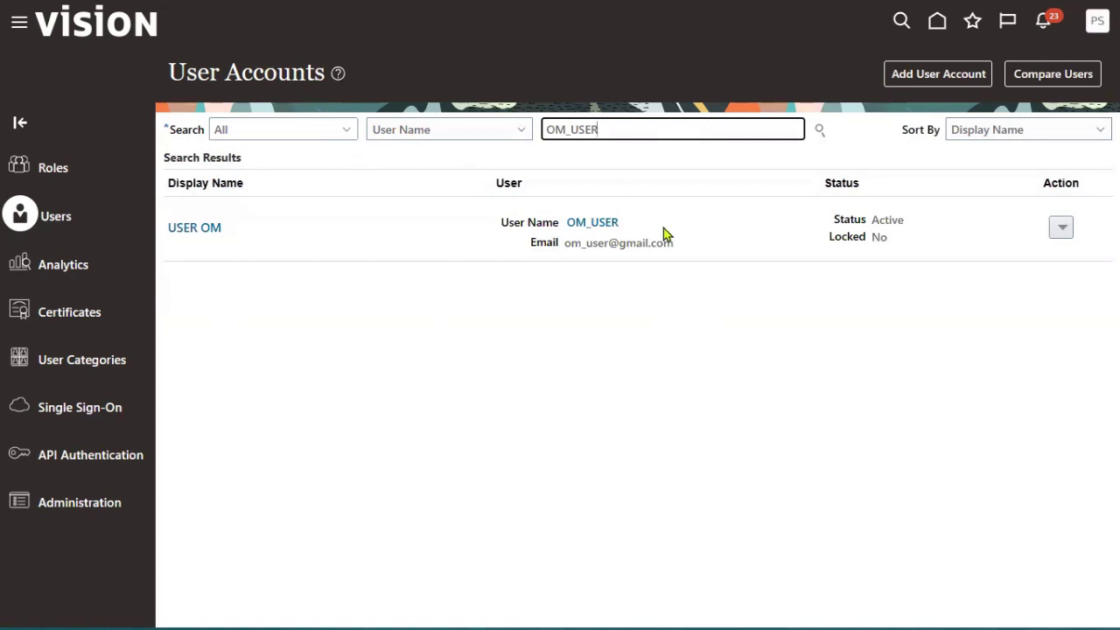
left_click(604, 224)
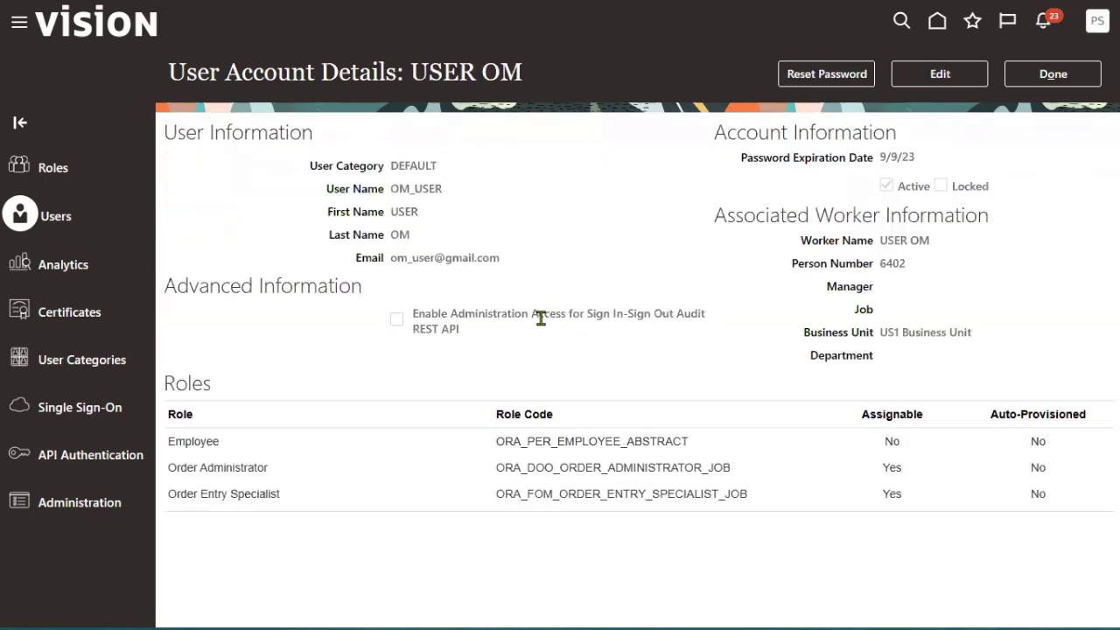
Edit the OM_USER account and add the Warehouse Manager role with code INV_WAREHOUSE_MANAGER_JOB.
left_click(927, 75)
left_click(784, 504)
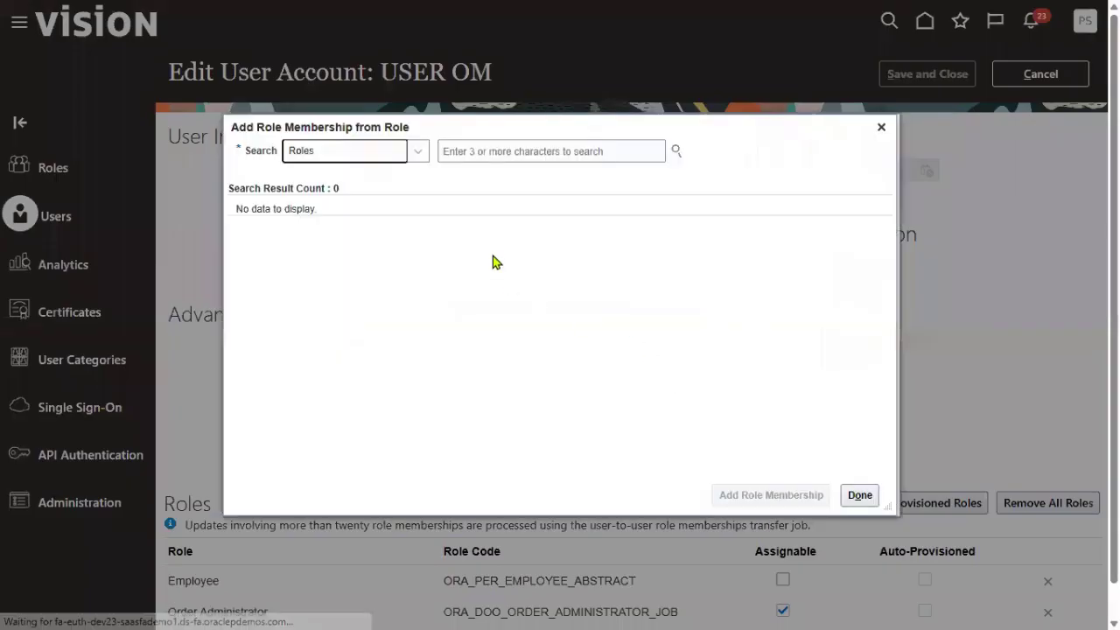
left_click(508, 153)
type("ware")
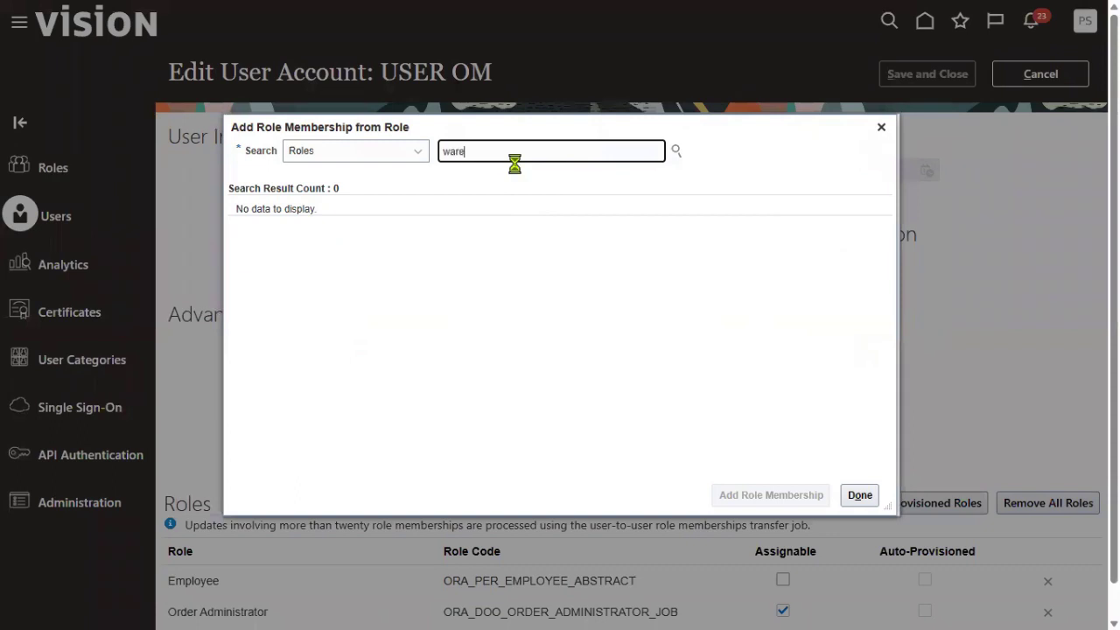
type("hou")
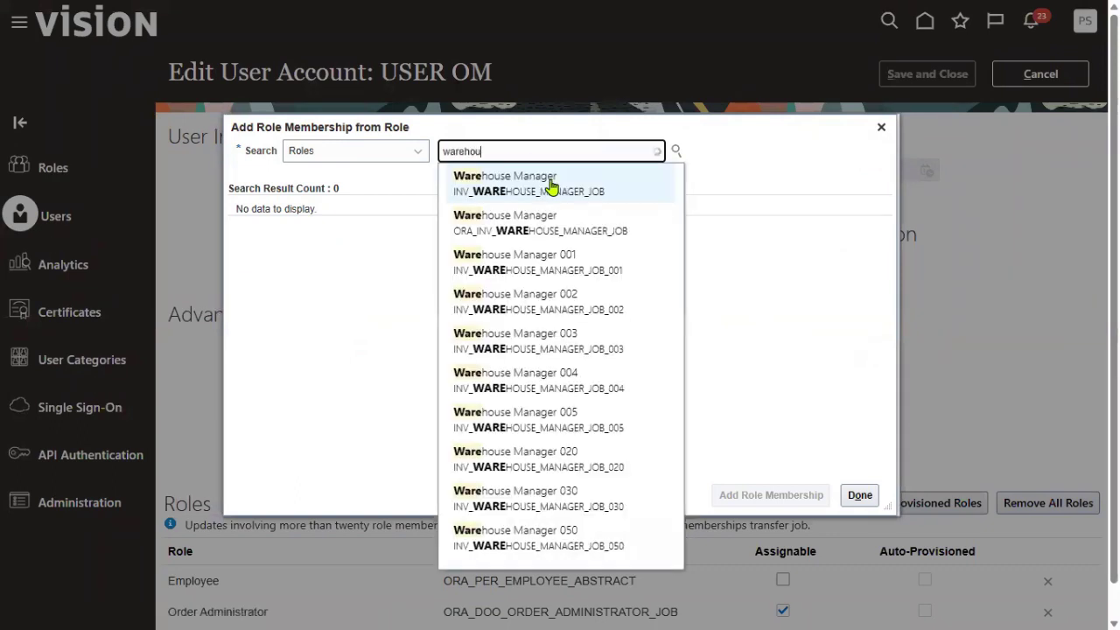
left_click(551, 183)
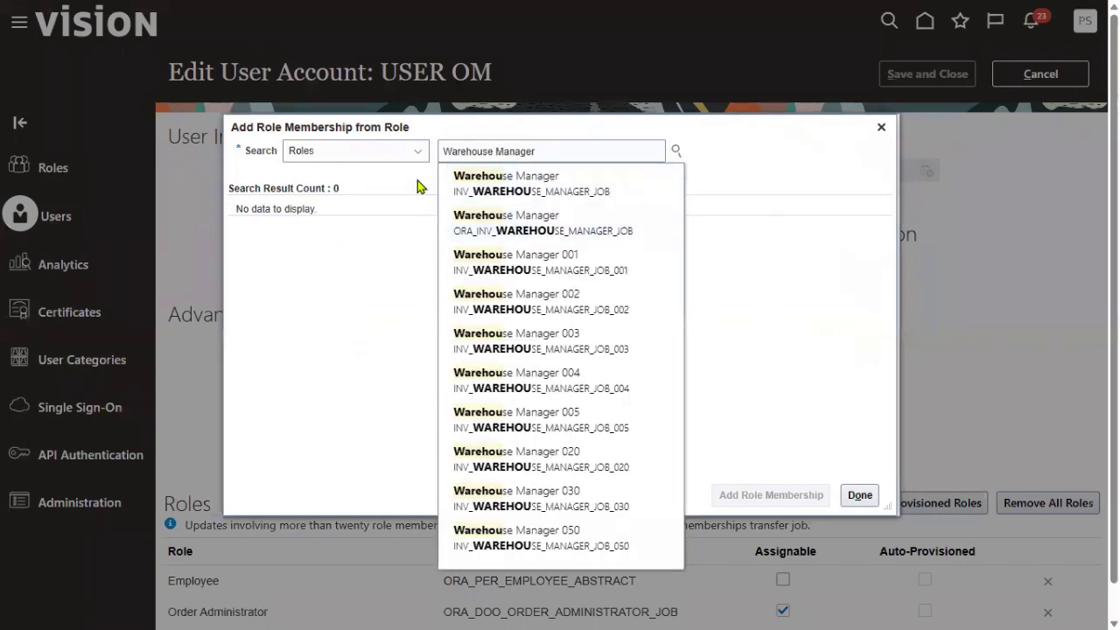
left_click(393, 227)
left_click(726, 495)
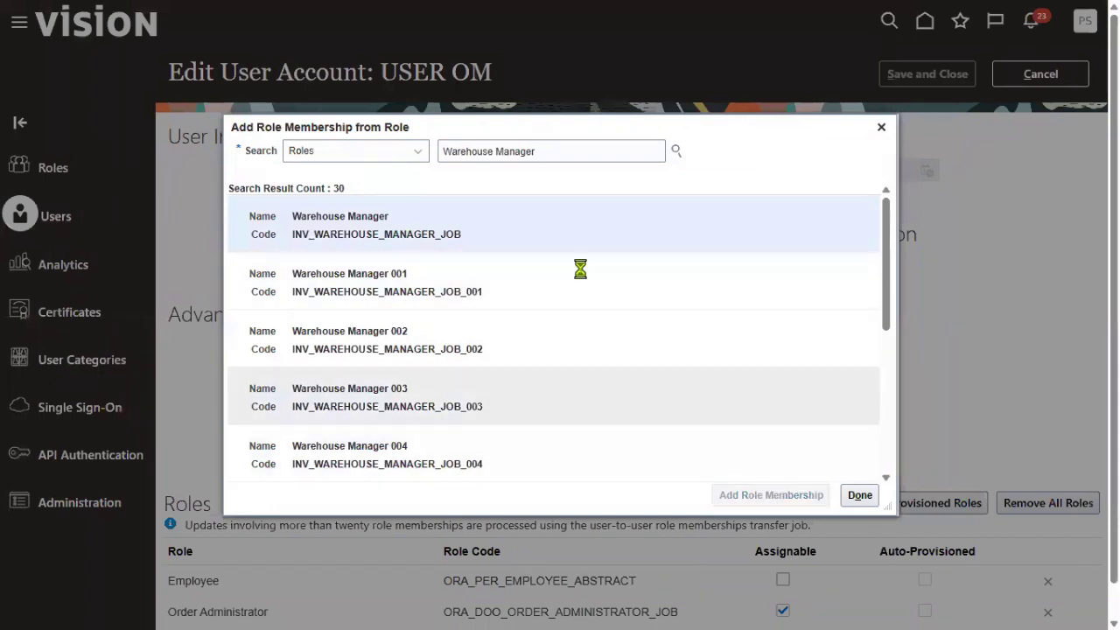
Find the Warehouse Operator role, code ORA_INV_WAREHOUSE_OPERATOR_JOB, and add it to the account.
left_click_drag(497, 151, 562, 152)
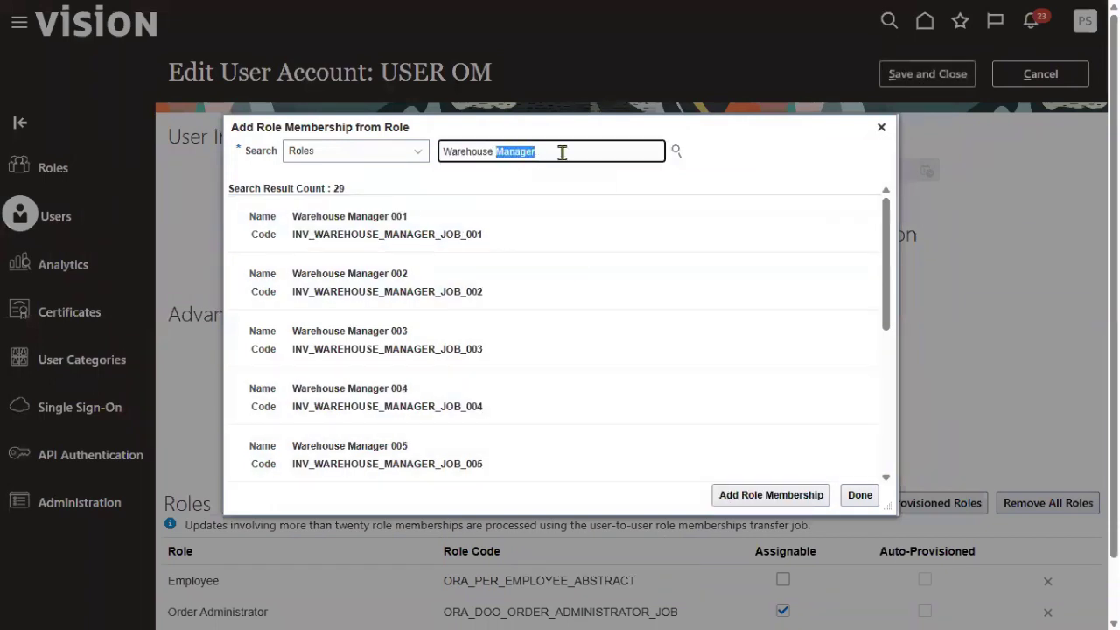
type("op")
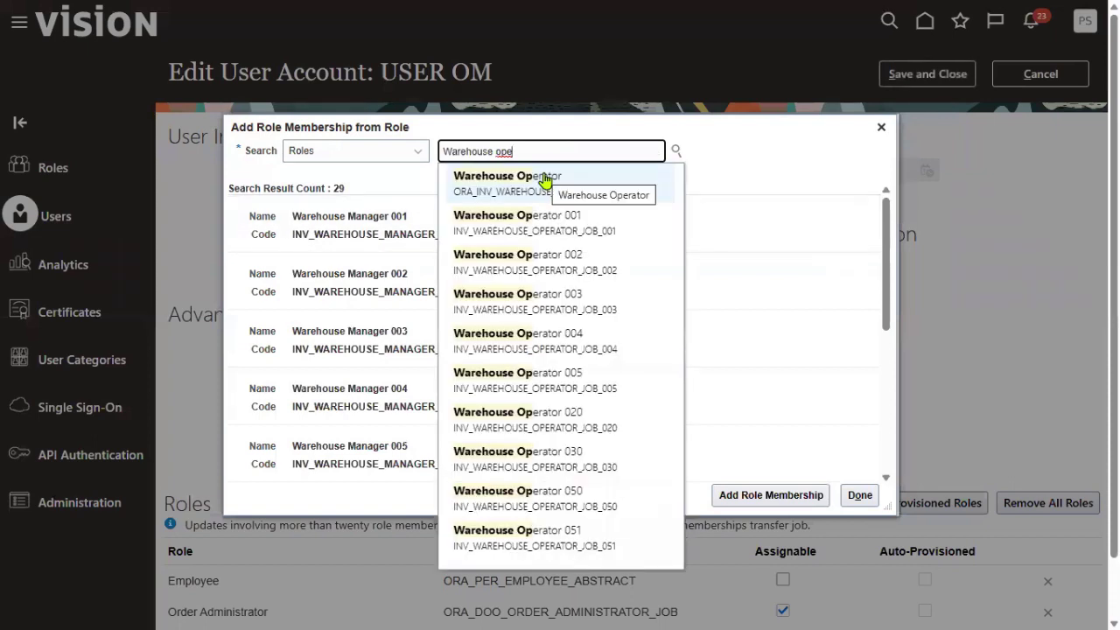
left_click(543, 179)
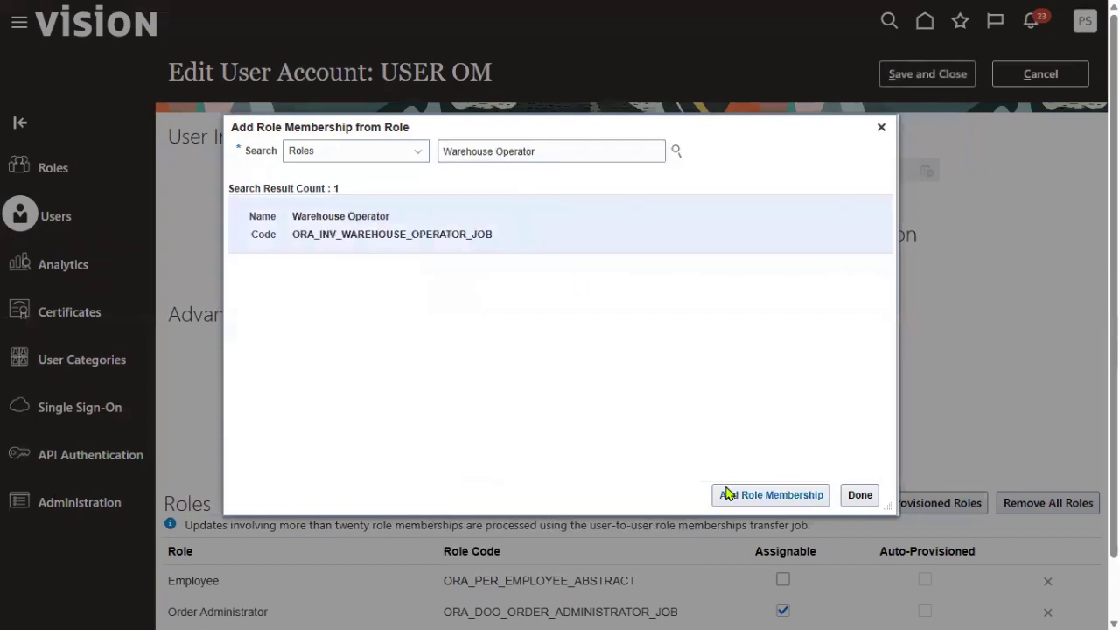
left_click(763, 494)
Find the Inventory Manager role with code INV_INVENTORY_MANAGER_JOB and add it to the account.
left_click_drag(568, 152, 456, 150)
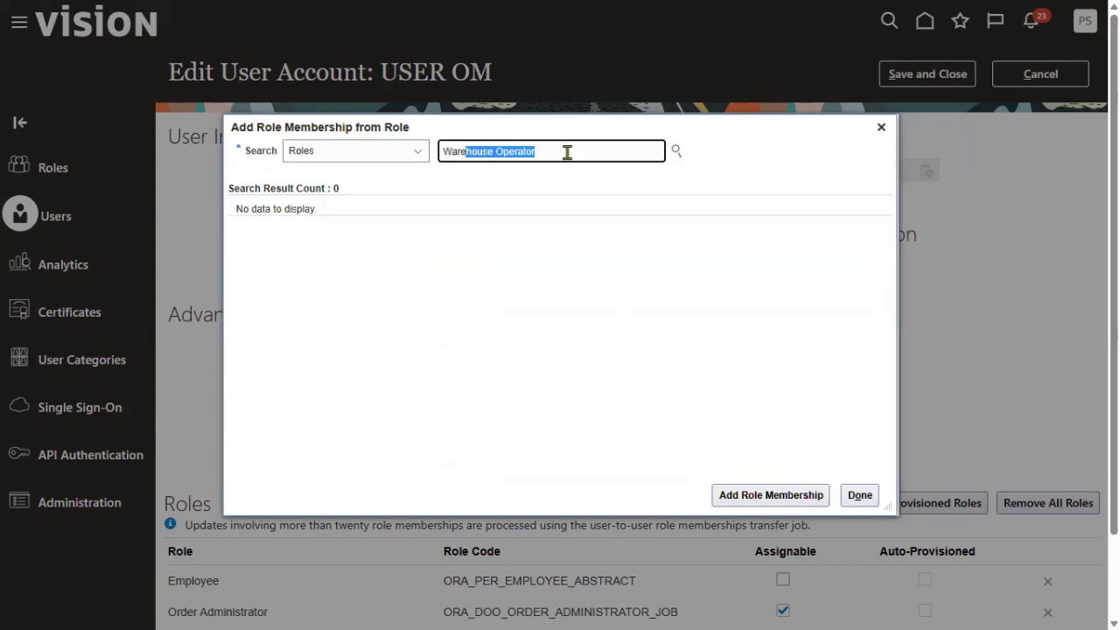
left_click_drag(592, 150, 351, 155)
type("Inventory")
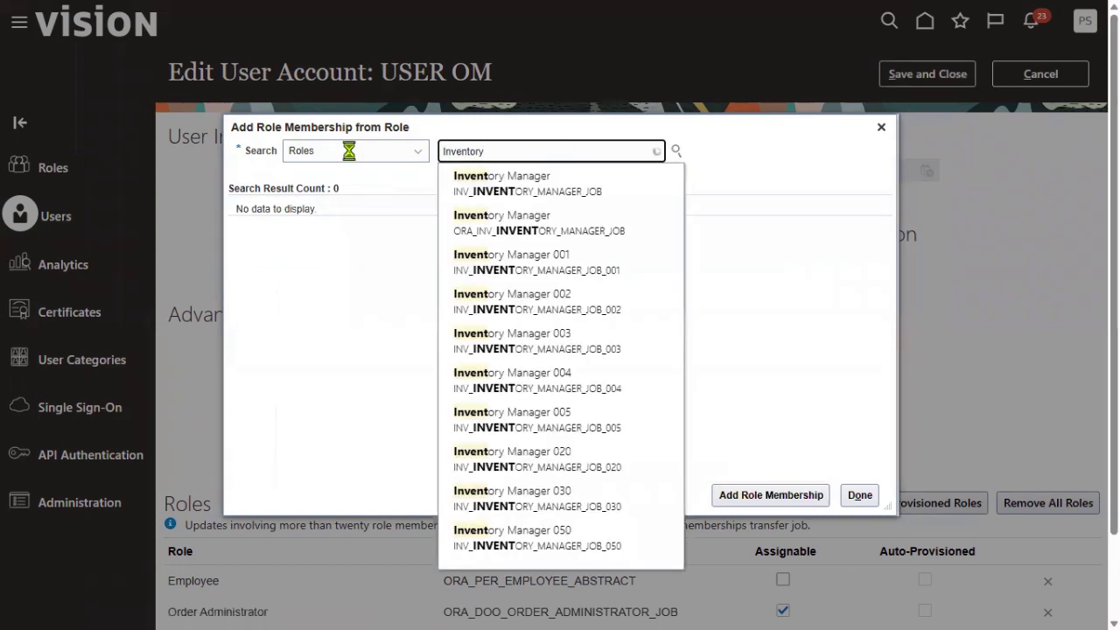
left_click(447, 175)
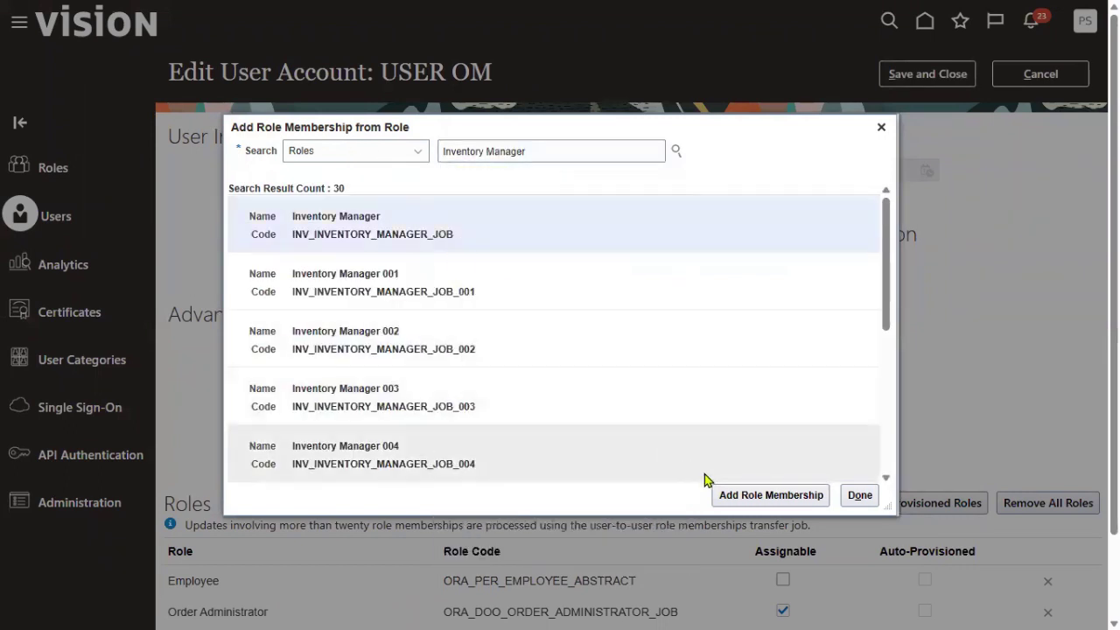
left_click(729, 495)
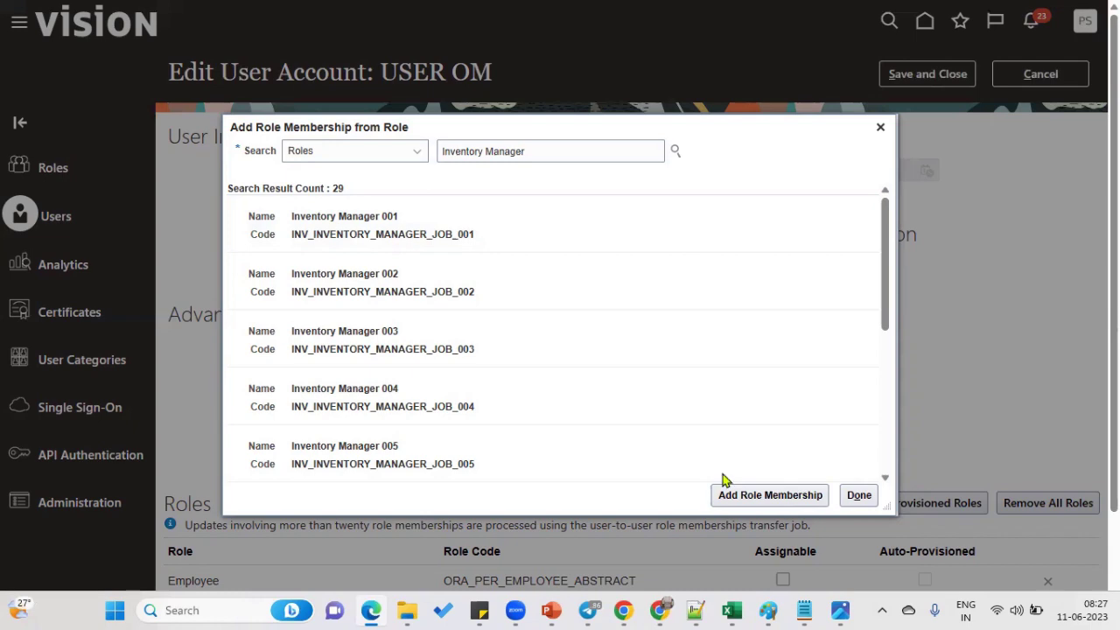
Finish adding roles, check the account's role list, save the account and return to User Accounts.
left_click(857, 495)
scroll(225, 610, "down", 3)
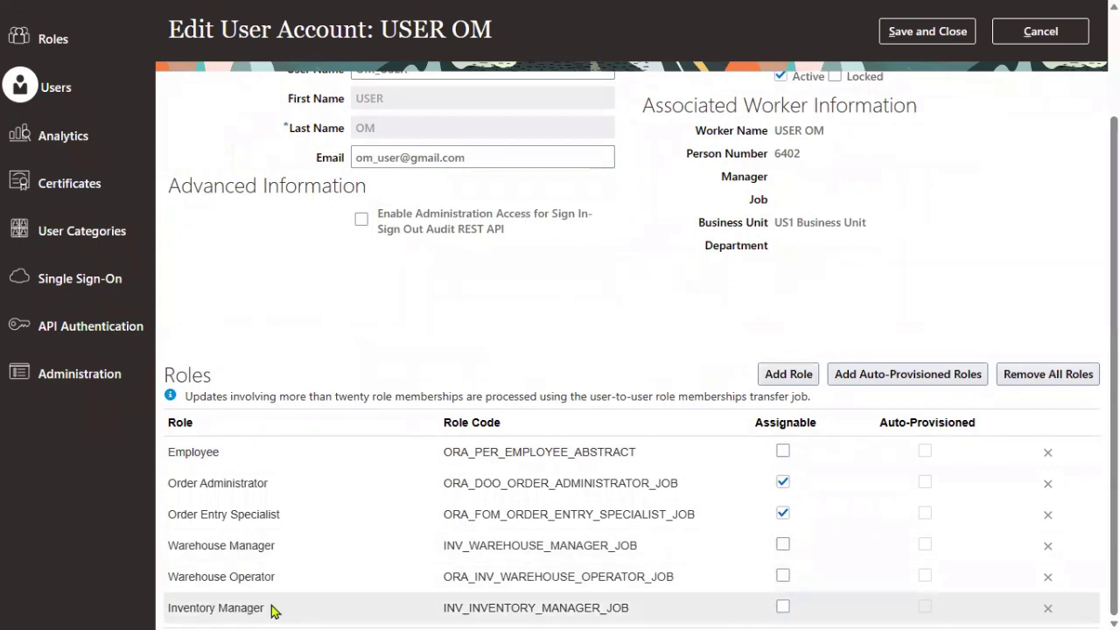
scroll(788, 263, "up", 3)
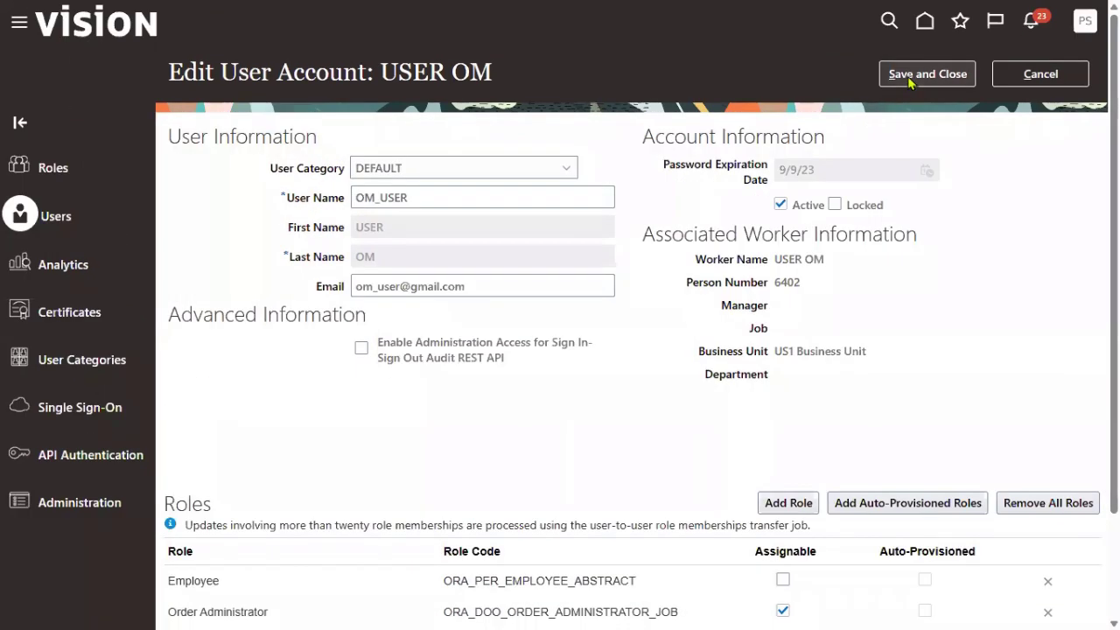
left_click(910, 77)
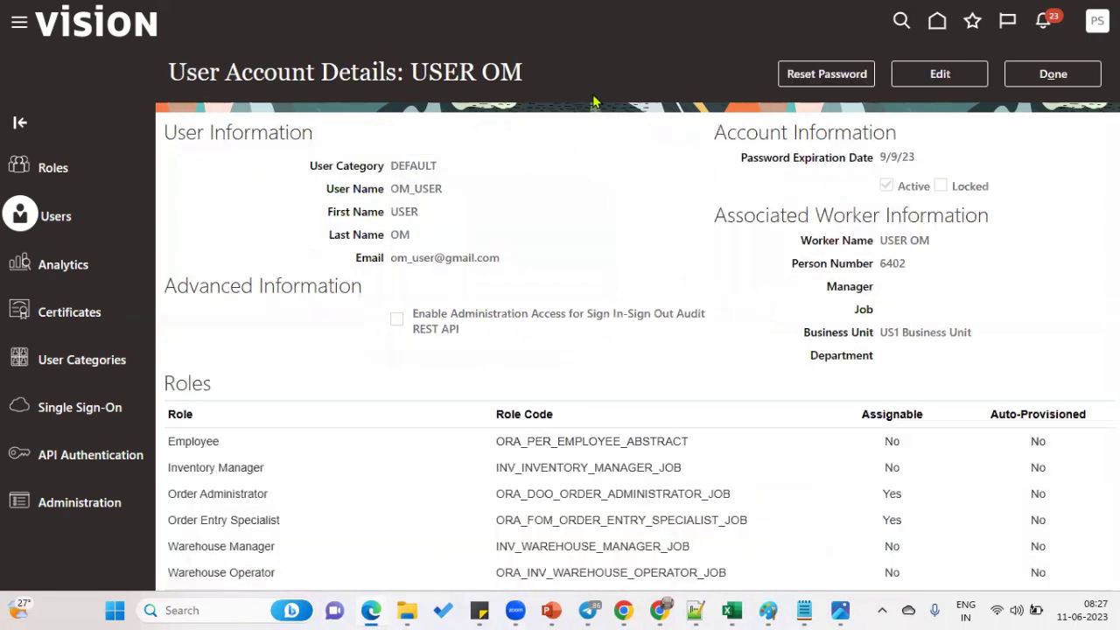
left_click(1019, 80)
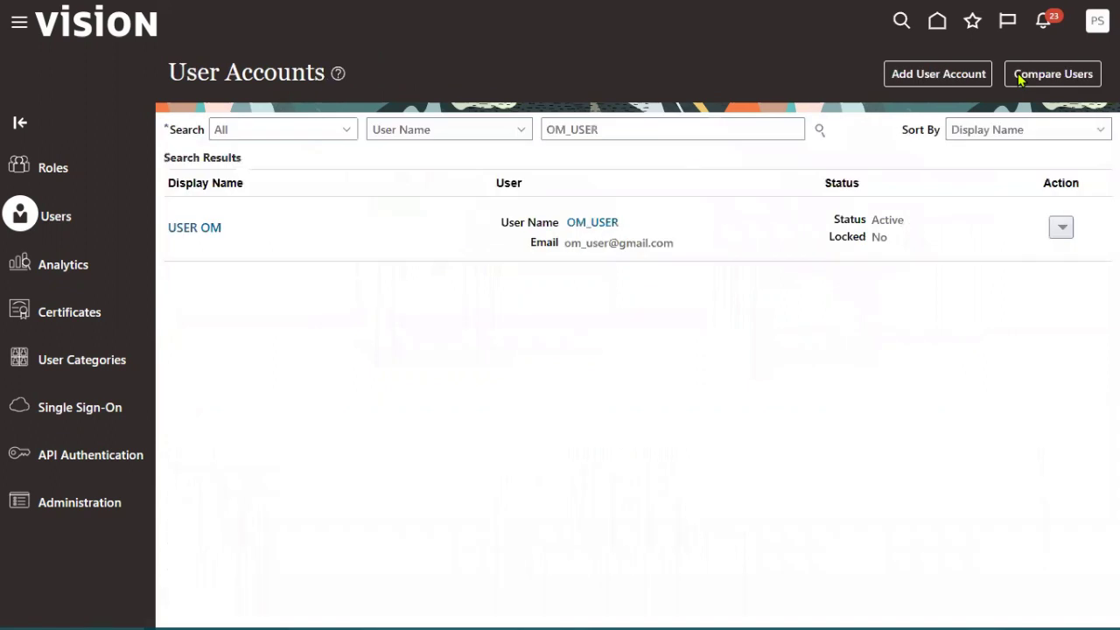
Go to Setup and Maintenance and switch the setup offering to Financials.
left_click(1097, 20)
left_click(841, 268)
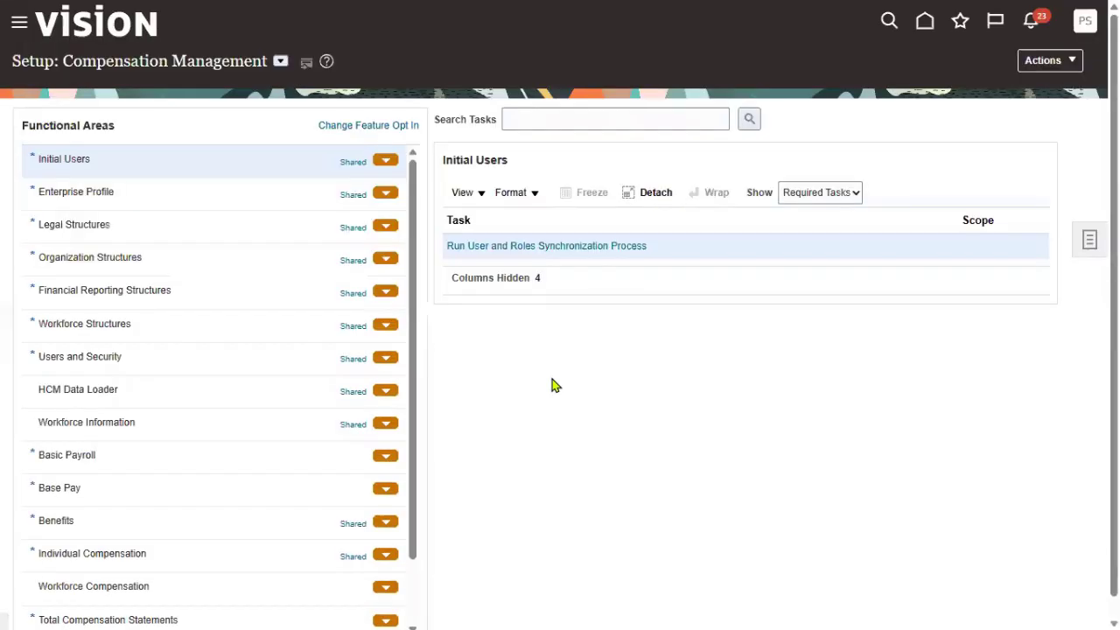
left_click(280, 62)
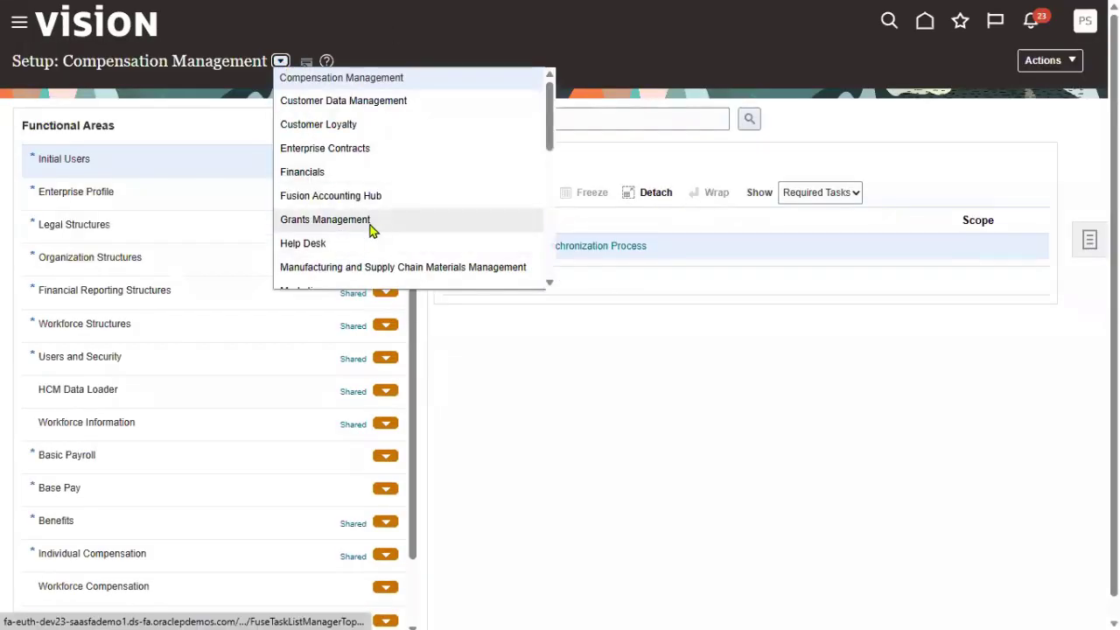
left_click(375, 170)
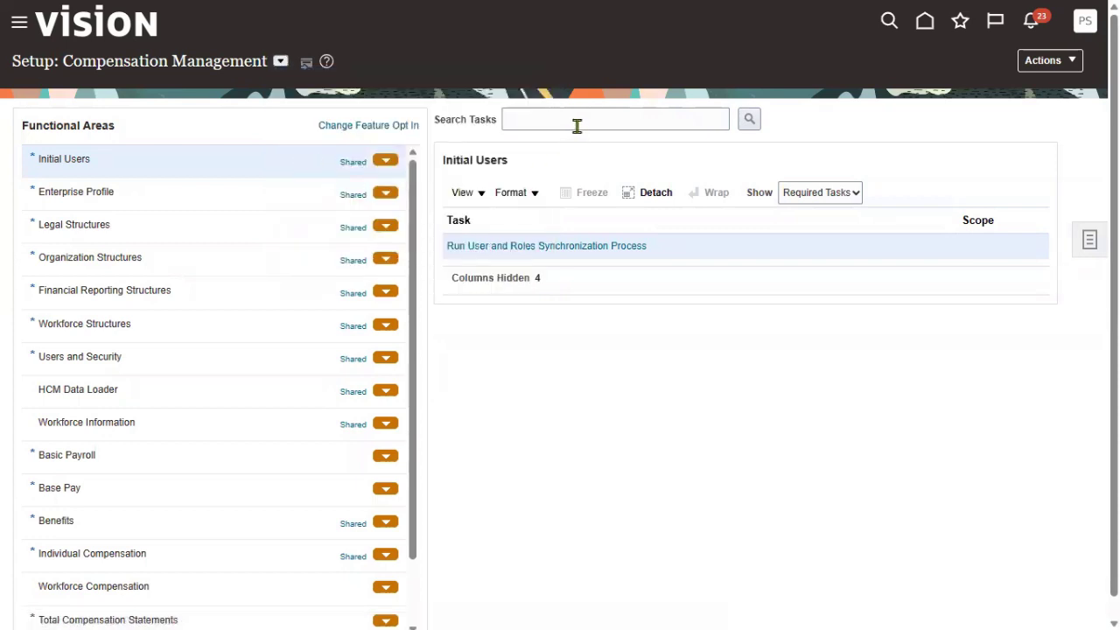
Search the setup tasks for "data access" and open Manage Data Access for Users under Users and Security.
left_click(566, 130)
type("da")
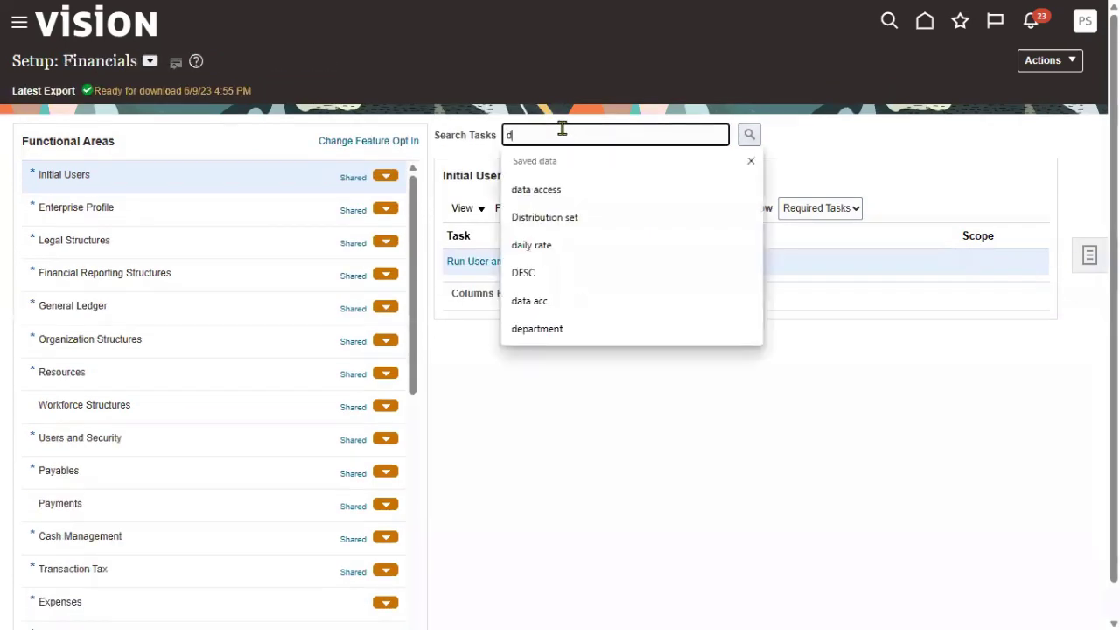
left_click(551, 189)
left_click(749, 134)
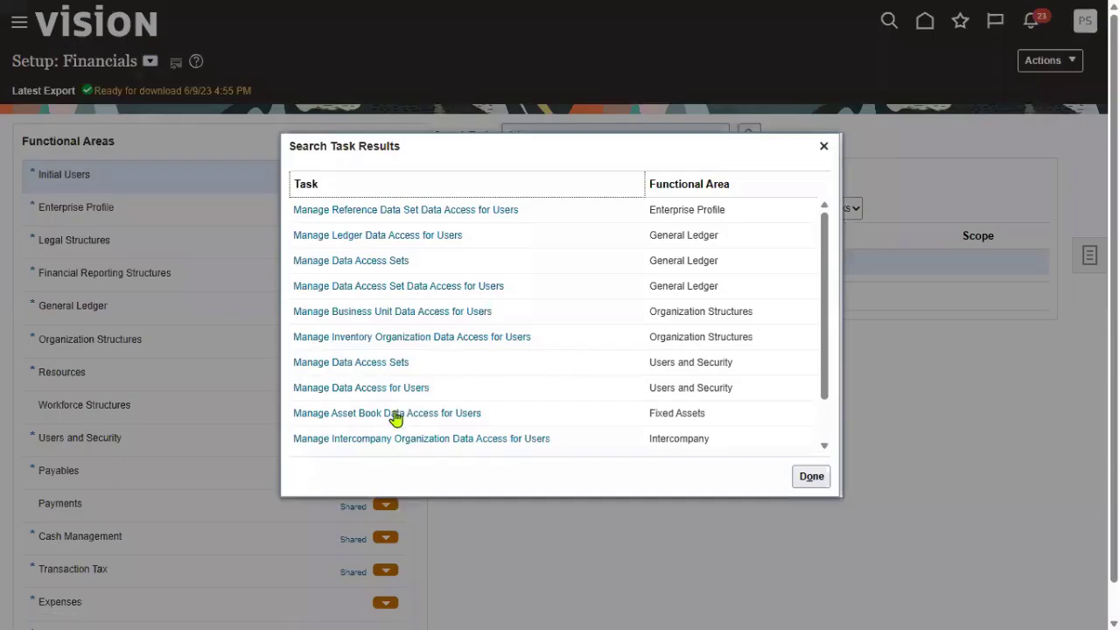
left_click(398, 391)
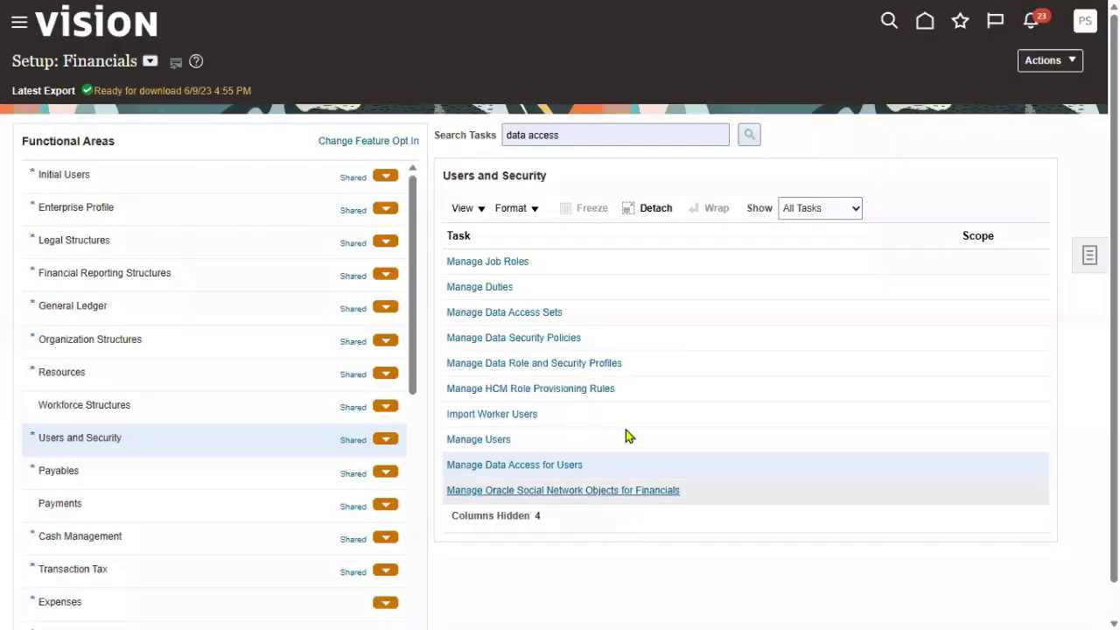
left_click(525, 464)
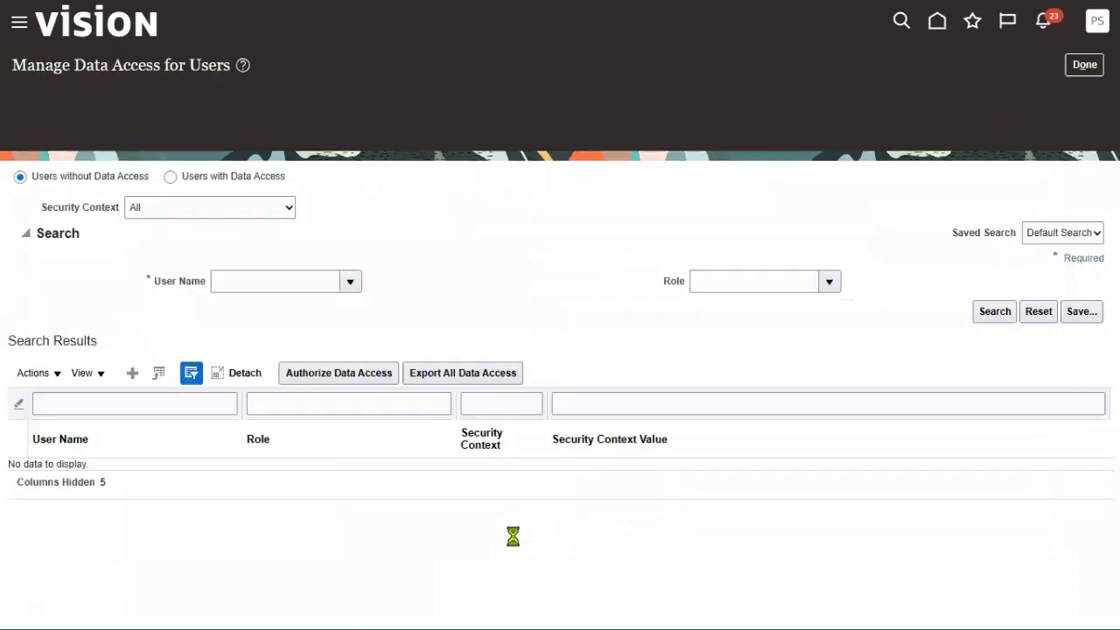
Create a data access entry giving OM_USER the Inventory Manager role with security context Inventory organization and value 002.
left_click(133, 312)
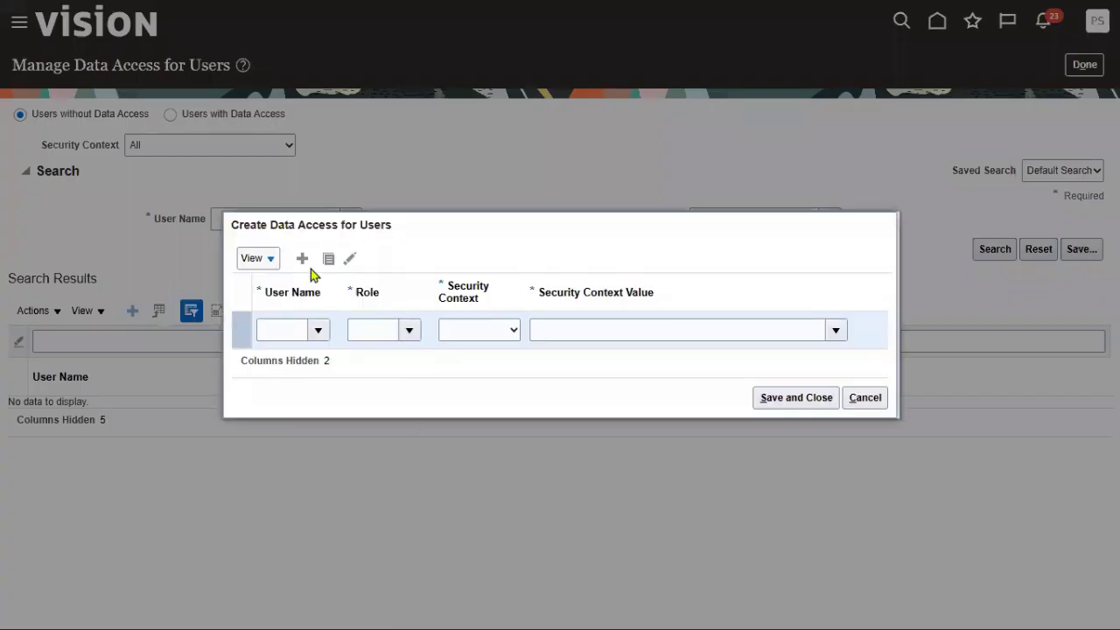
left_click(274, 331)
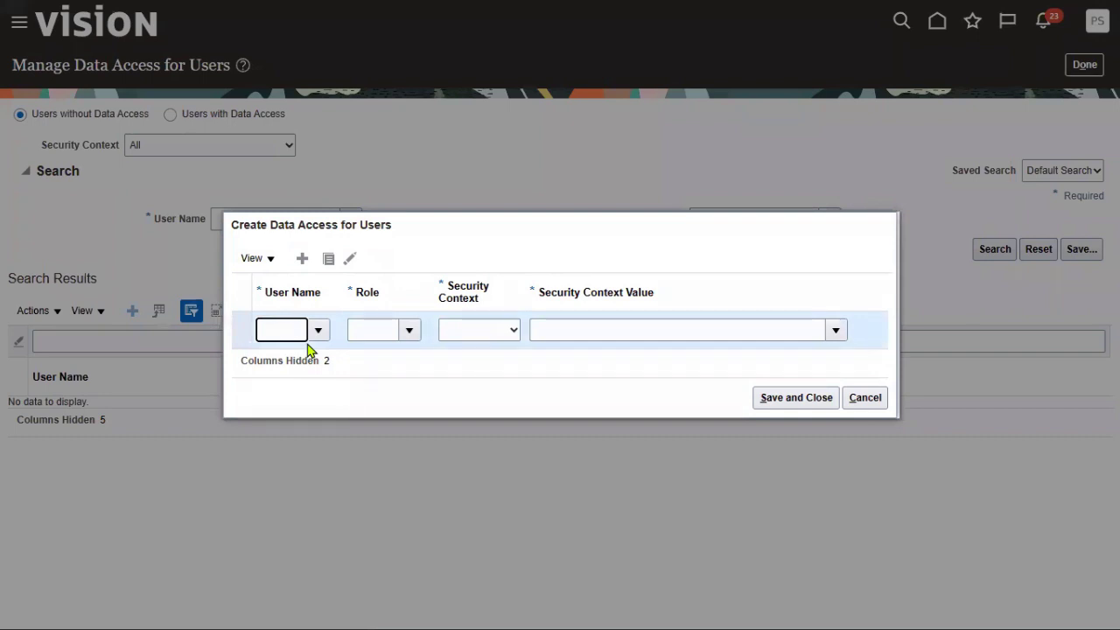
type("_USER")
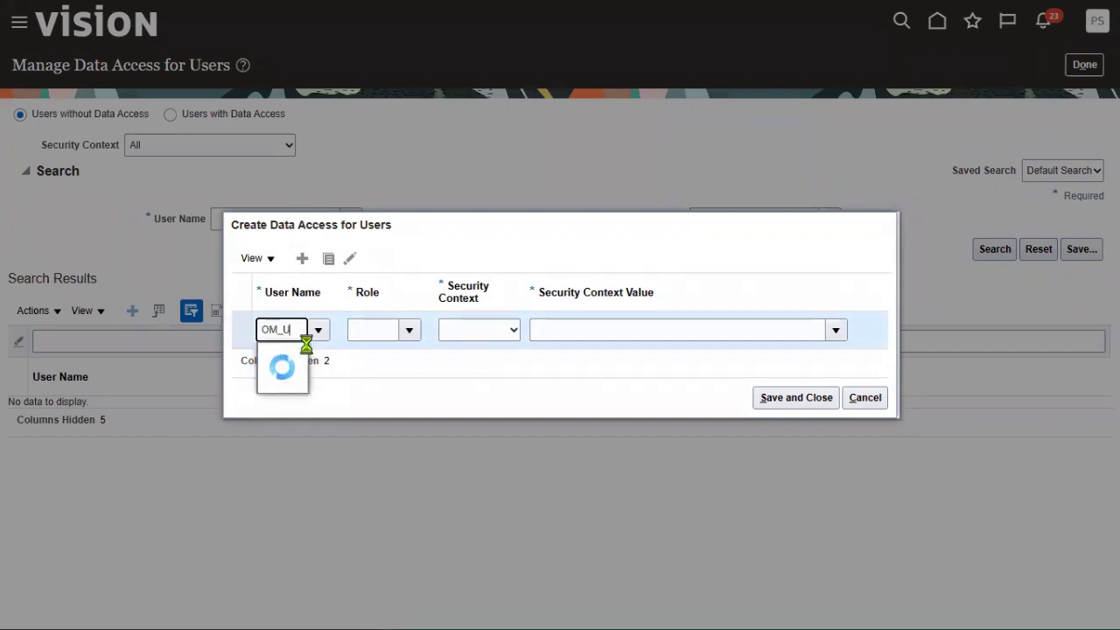
key("Tab")
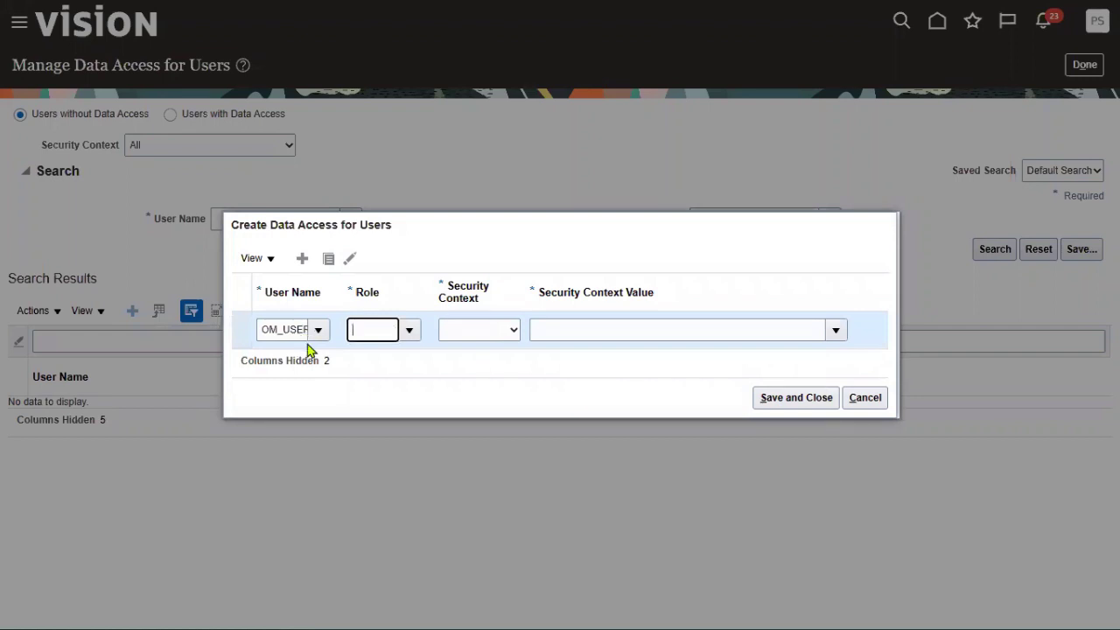
left_click(409, 331)
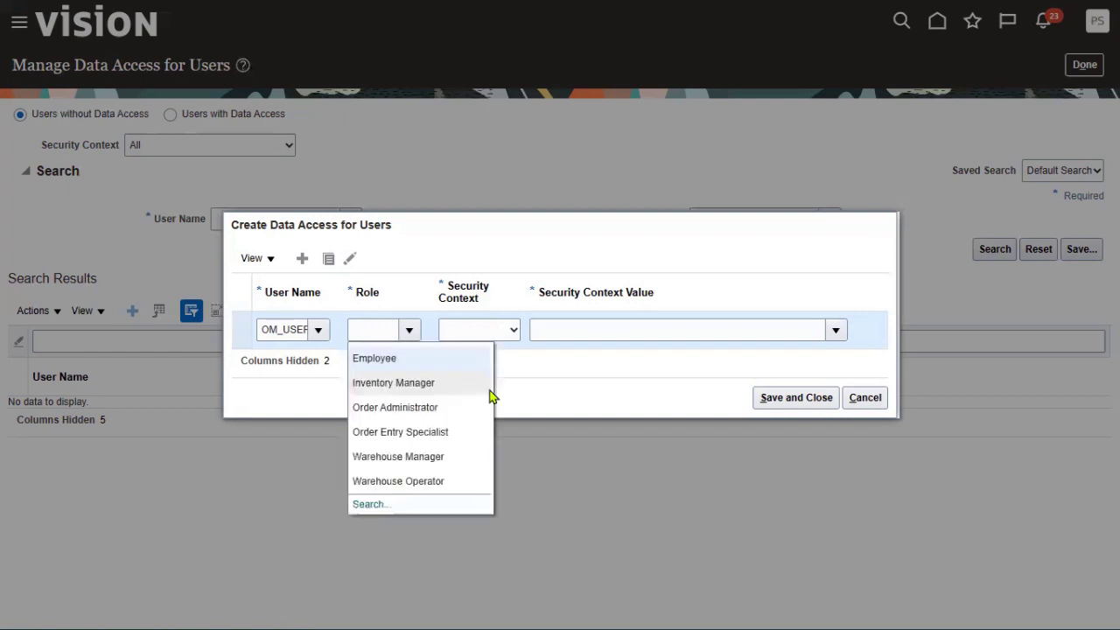
left_click(441, 382)
key("Tab")
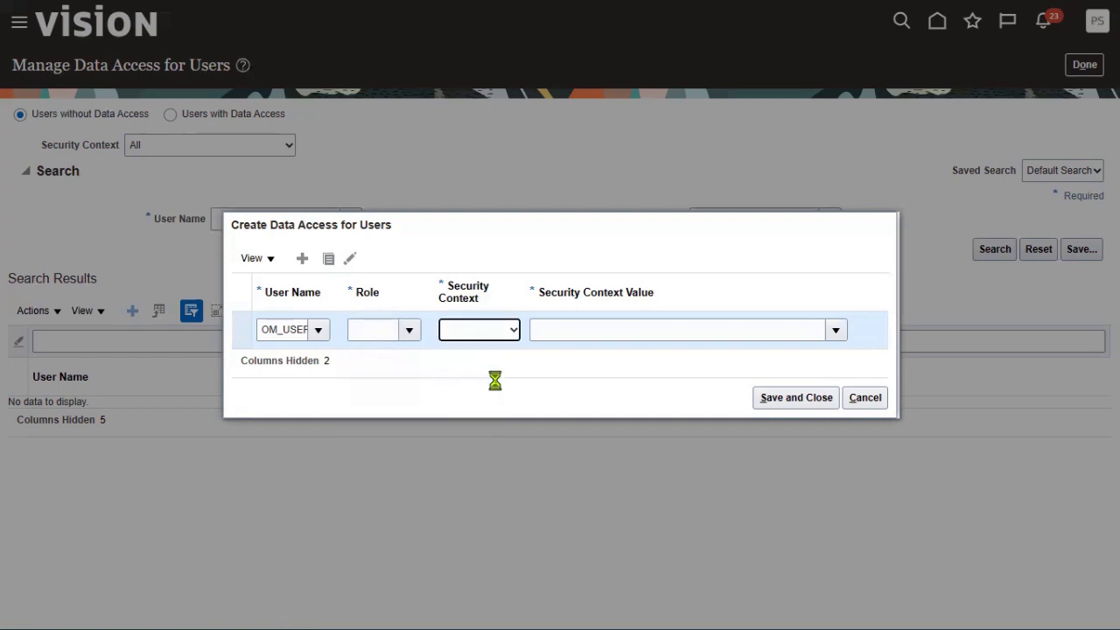
left_click(557, 330)
type("002")
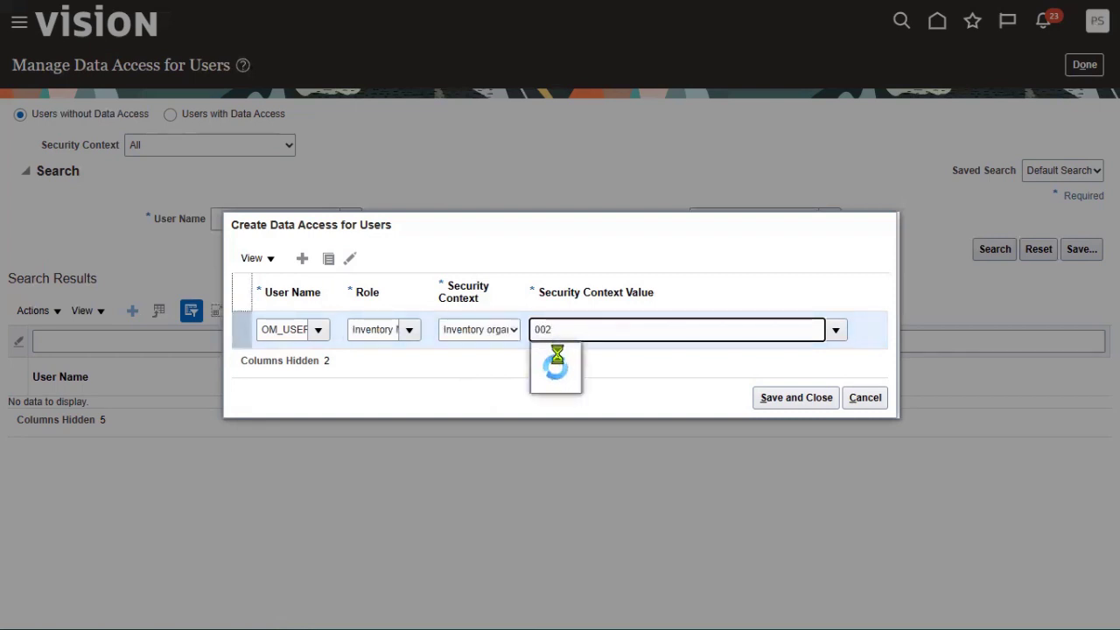
left_click(549, 356)
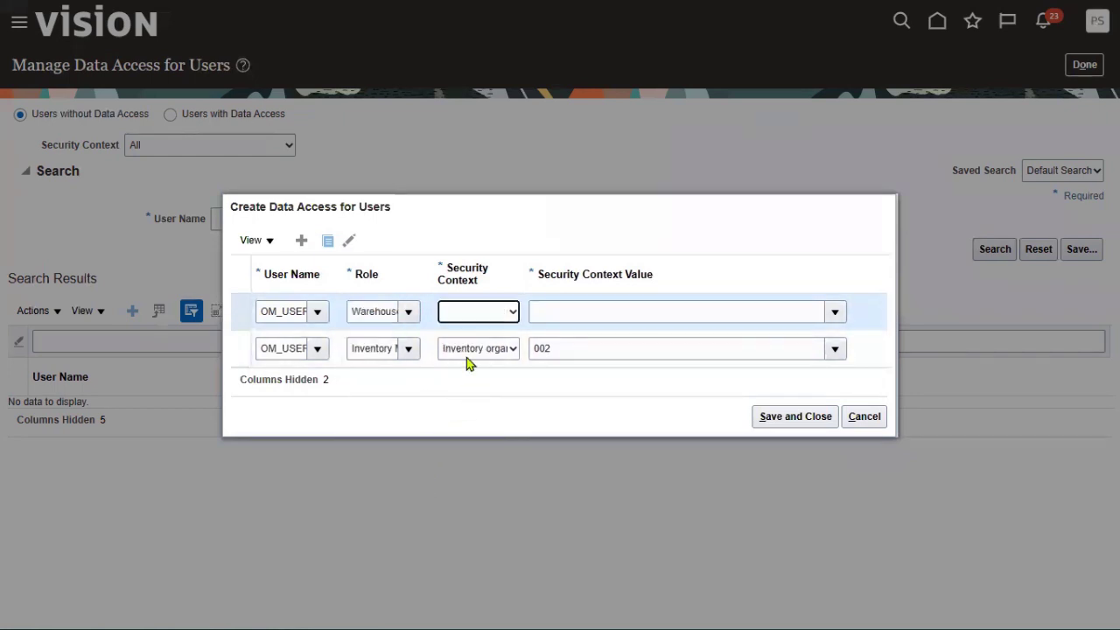
Set the Warehouse Manager entry's security context to Inventory organization with value 002.
left_click(487, 313)
left_click(488, 349)
left_click(564, 308)
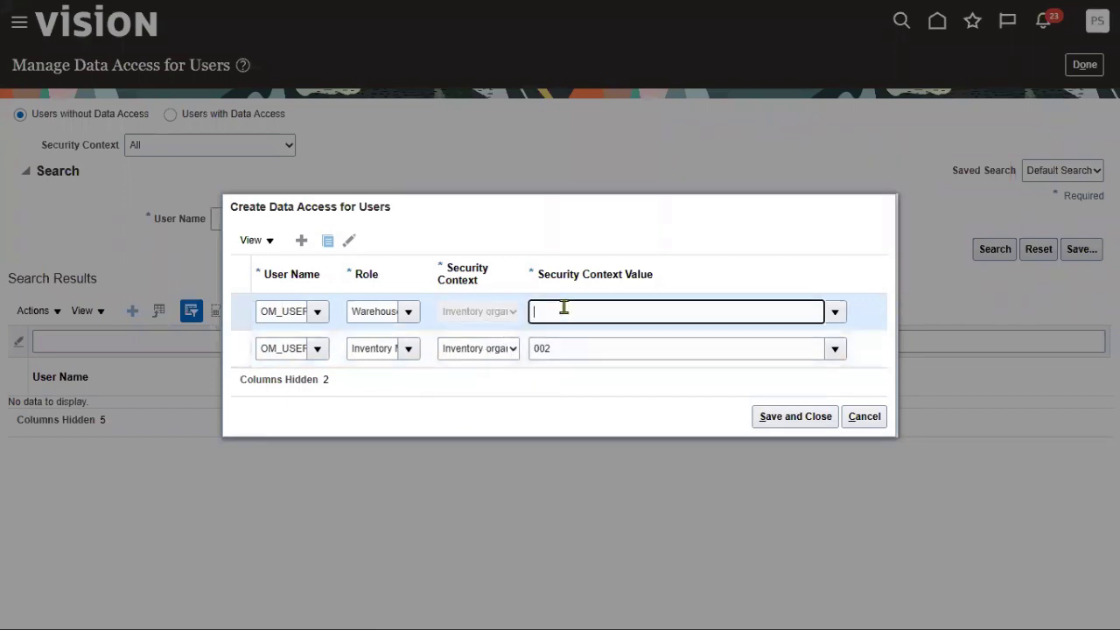
type("002")
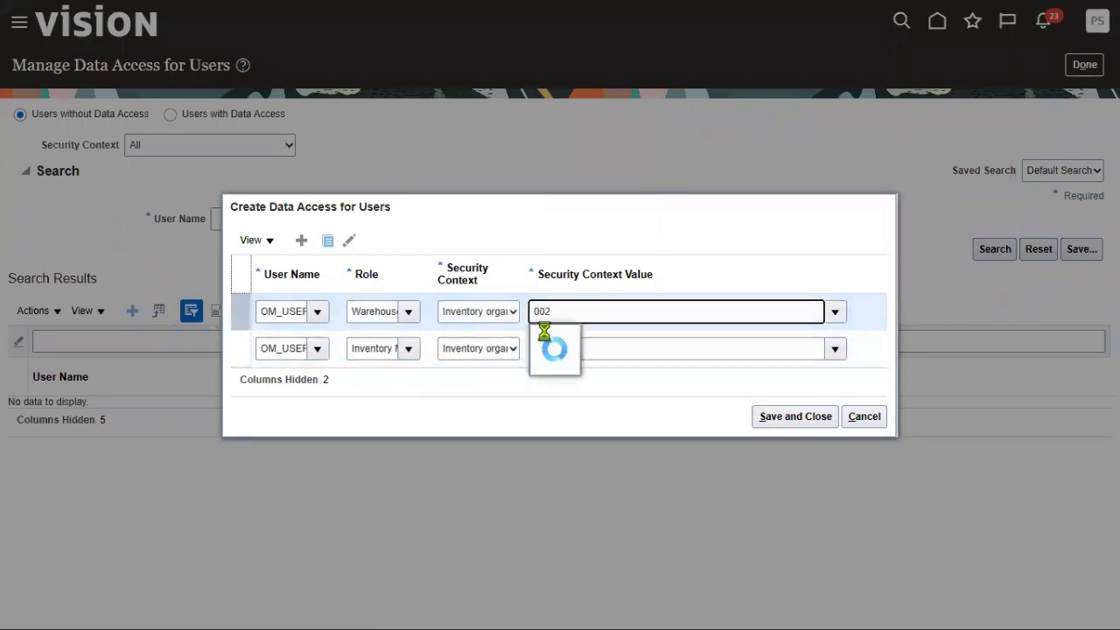
left_click(560, 335)
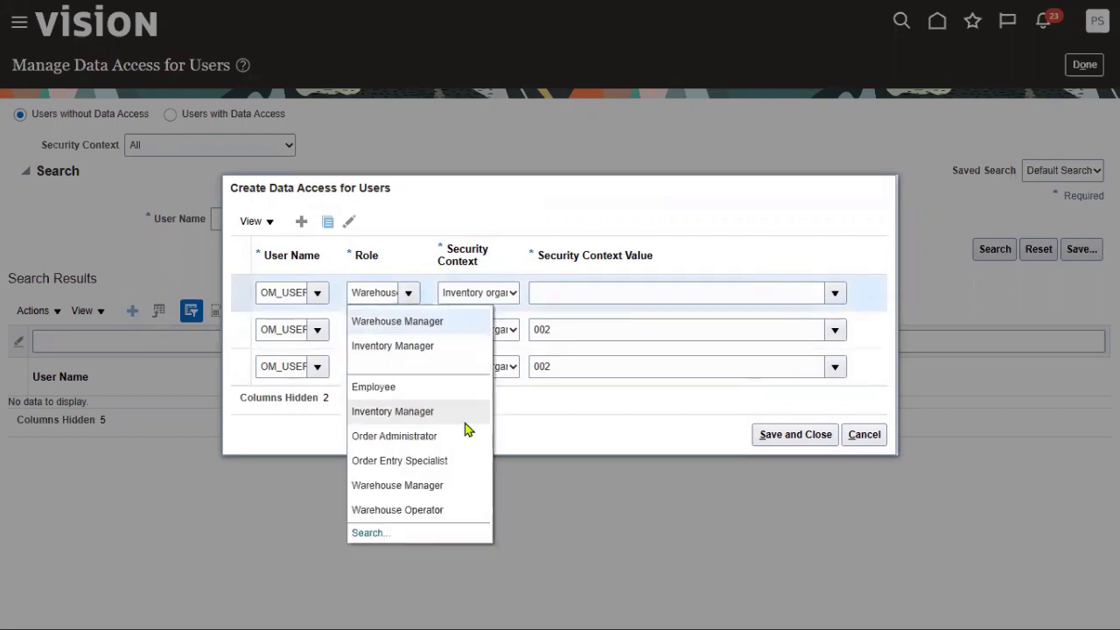
Give the third OM_USER entry the Warehouse Operator role for Inventory organization 002, and save all the data access entries.
left_click(443, 509)
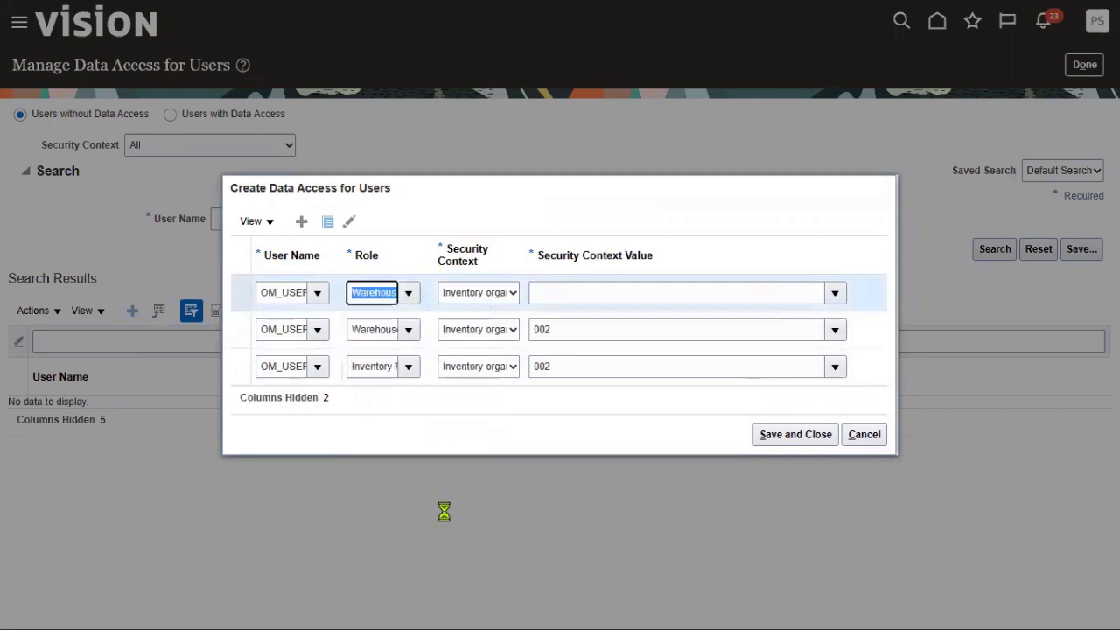
left_click(514, 295)
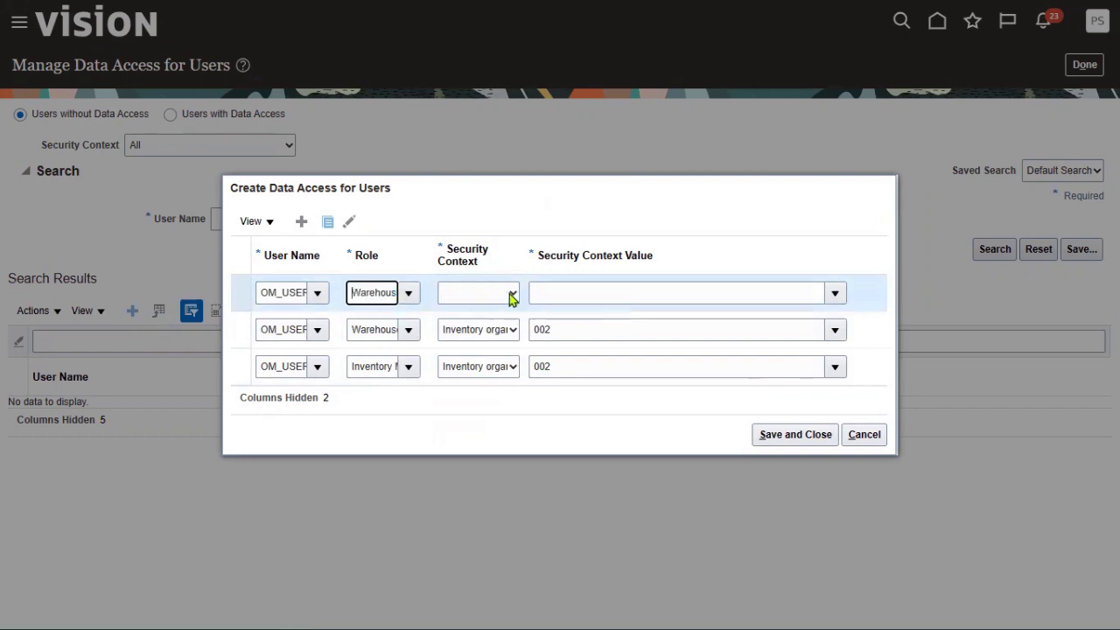
left_click(492, 324)
left_click(509, 294)
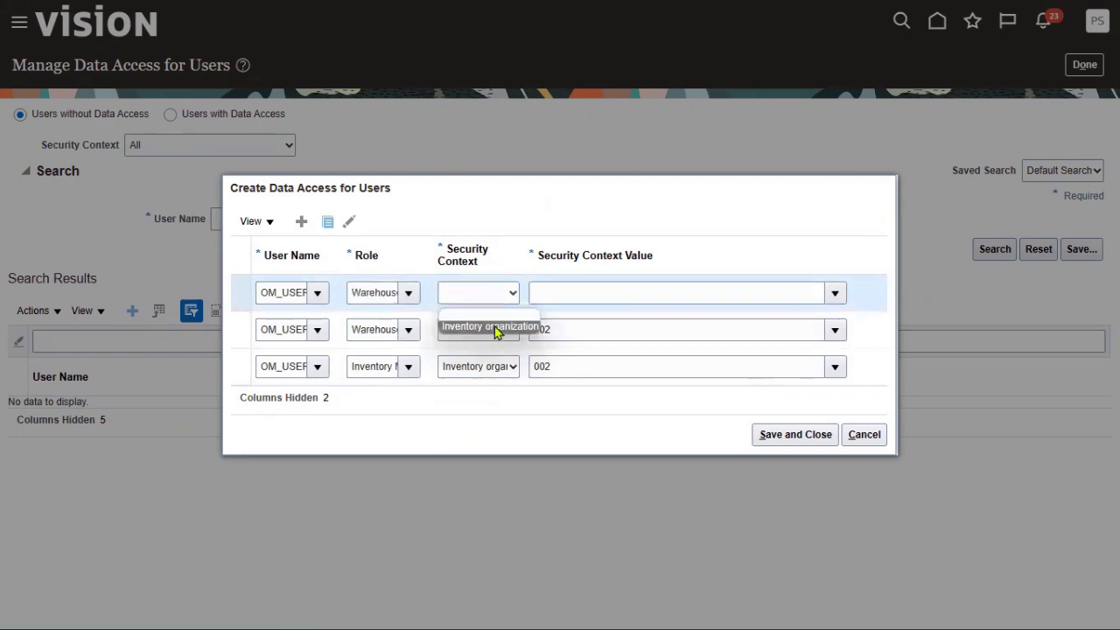
left_click(498, 330)
left_click(574, 293)
type("002")
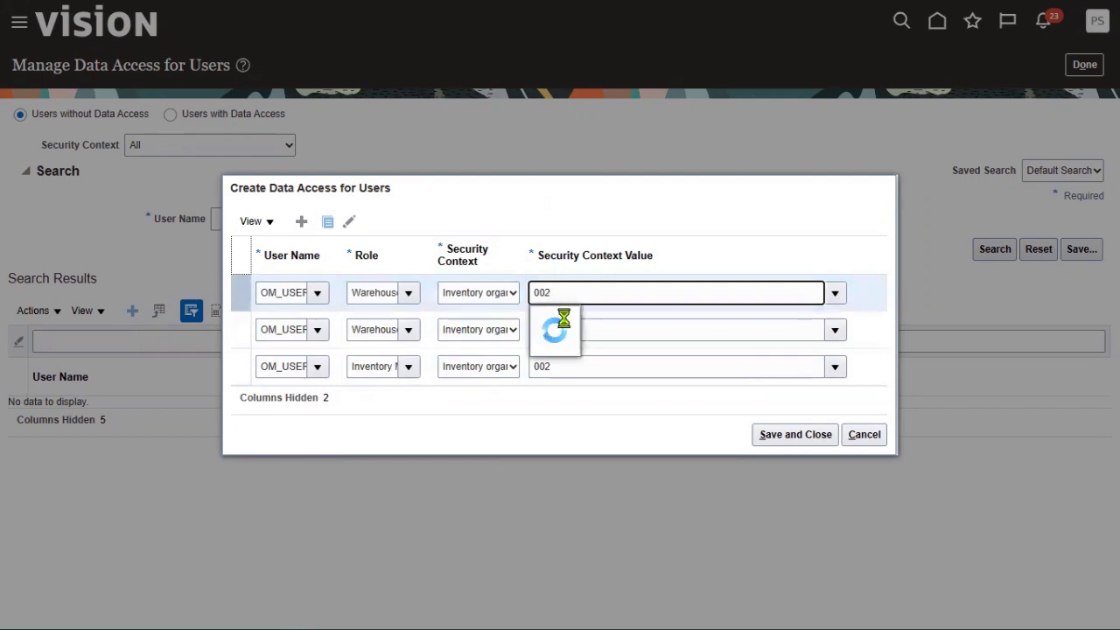
left_click(569, 319)
left_click(770, 435)
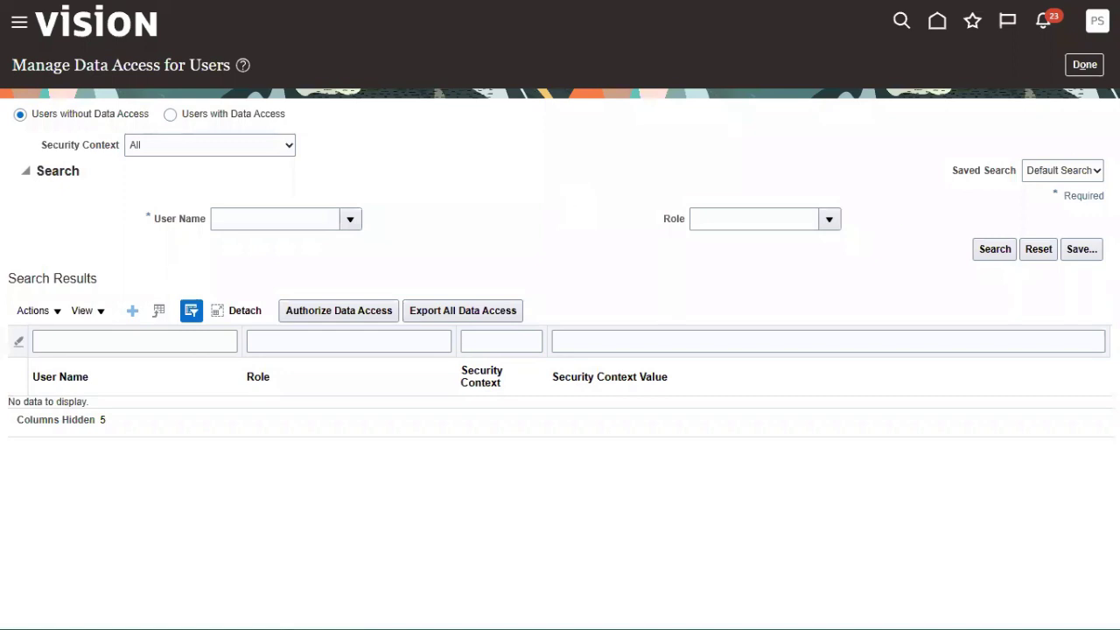
Leave Manage Data Access for Users and submit the Retrieve Latest LDAP Changes scheduled process.
left_click(1085, 65)
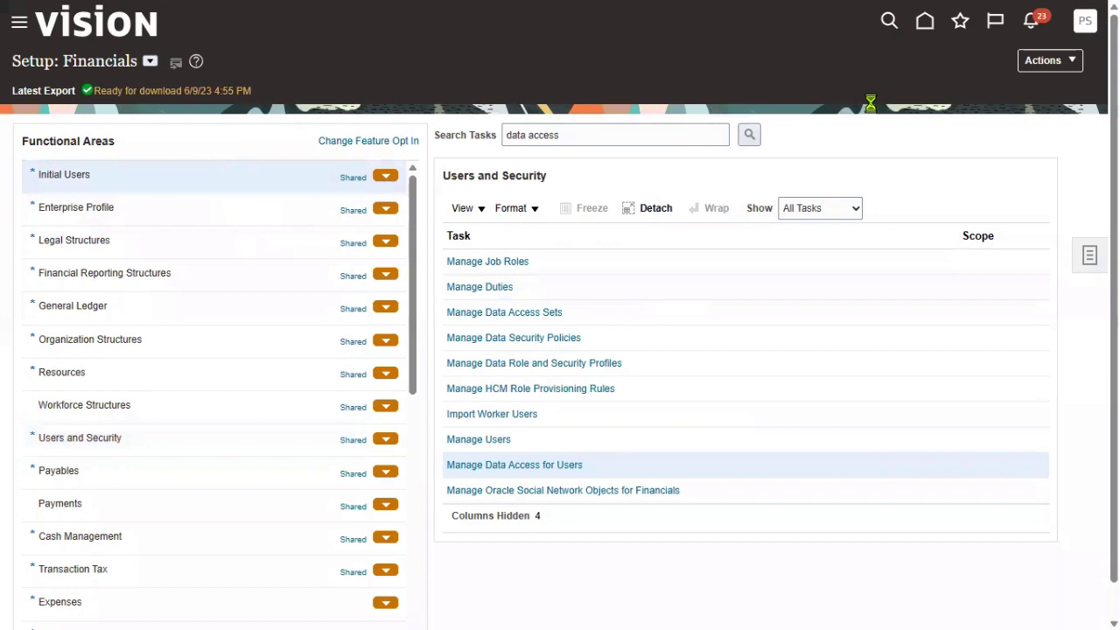
left_click(587, 261)
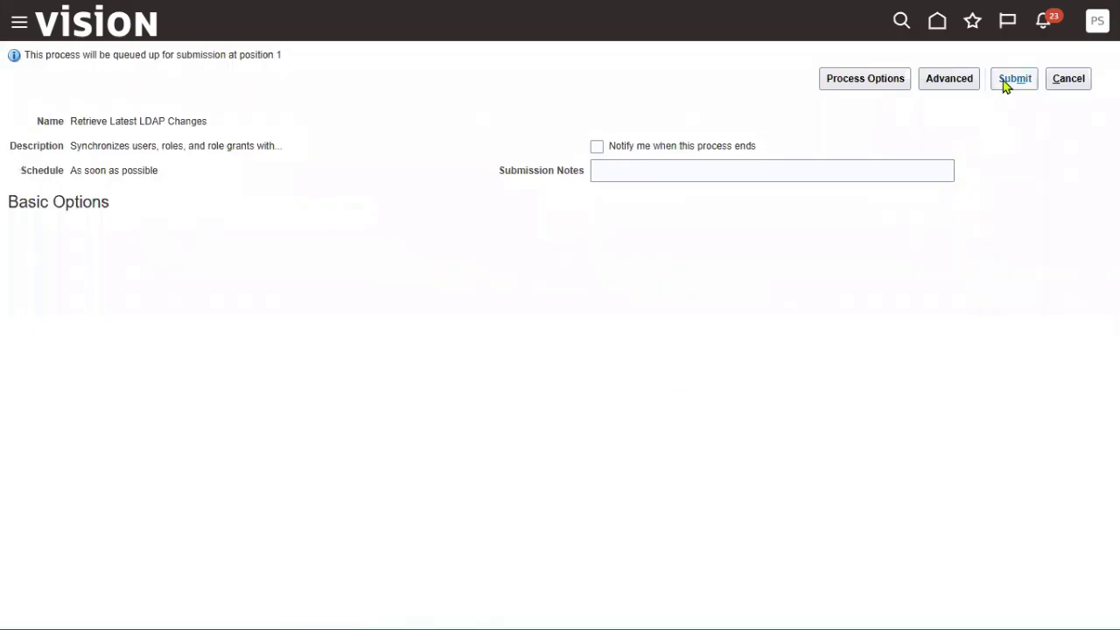
left_click(1006, 85)
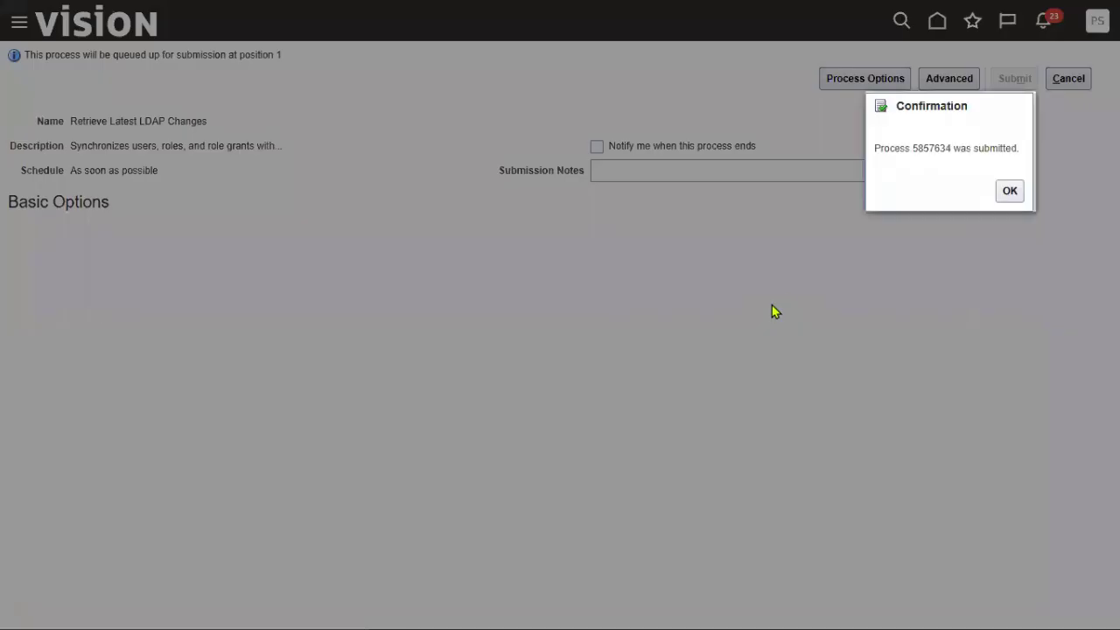
left_click(1009, 192)
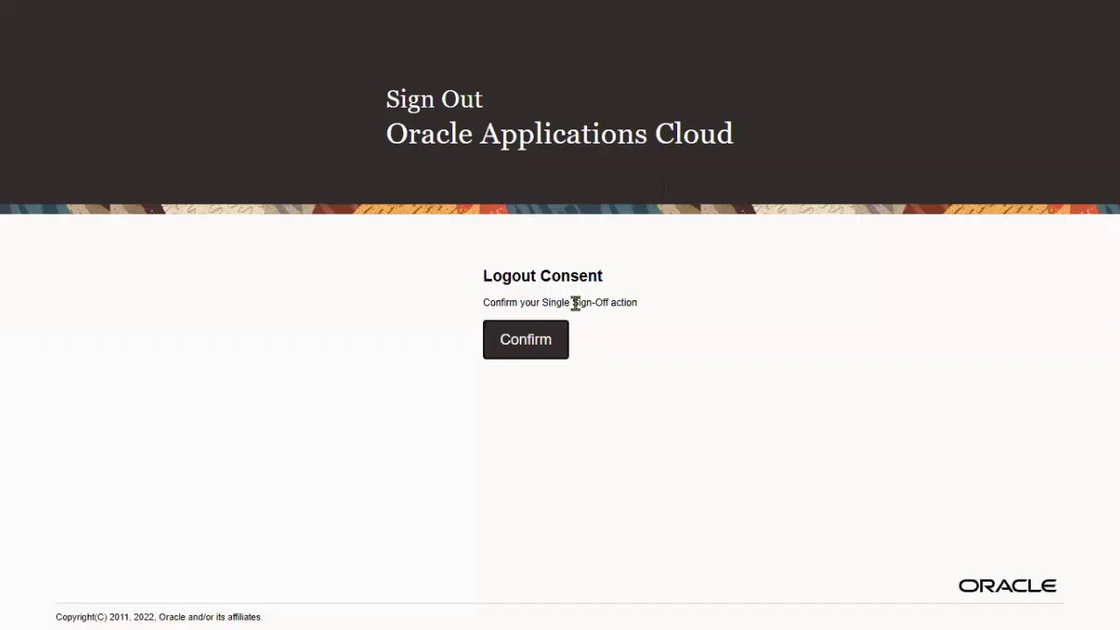
Confirm the sign-out and sign in as the OM user with the saved user ID and password.
left_click(543, 343)
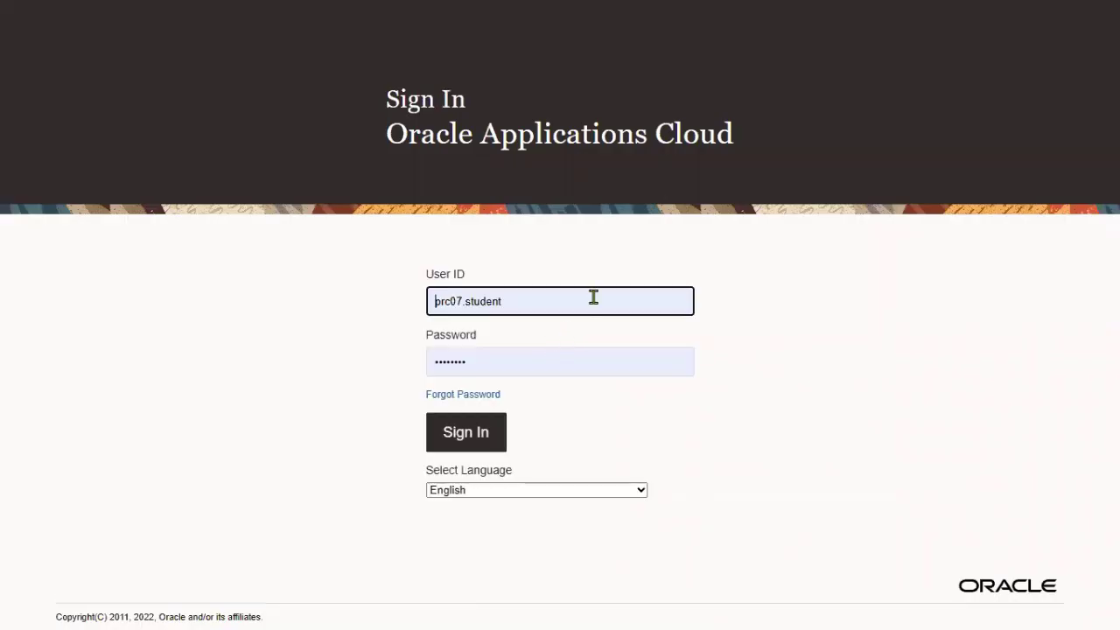
double_click(572, 295)
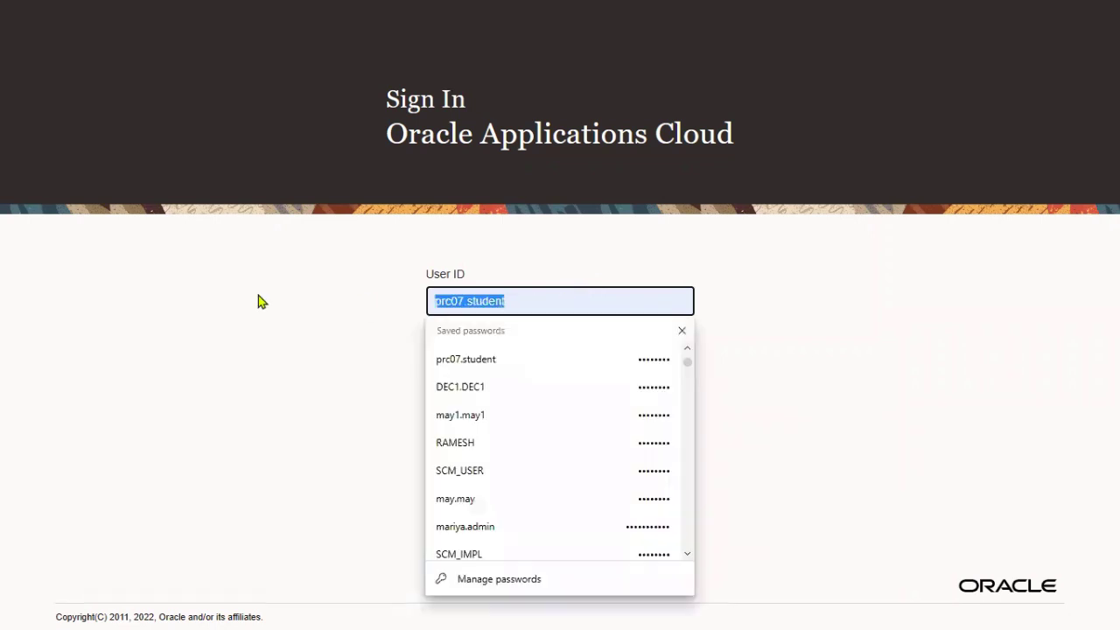
type("om")
left_click(542, 358)
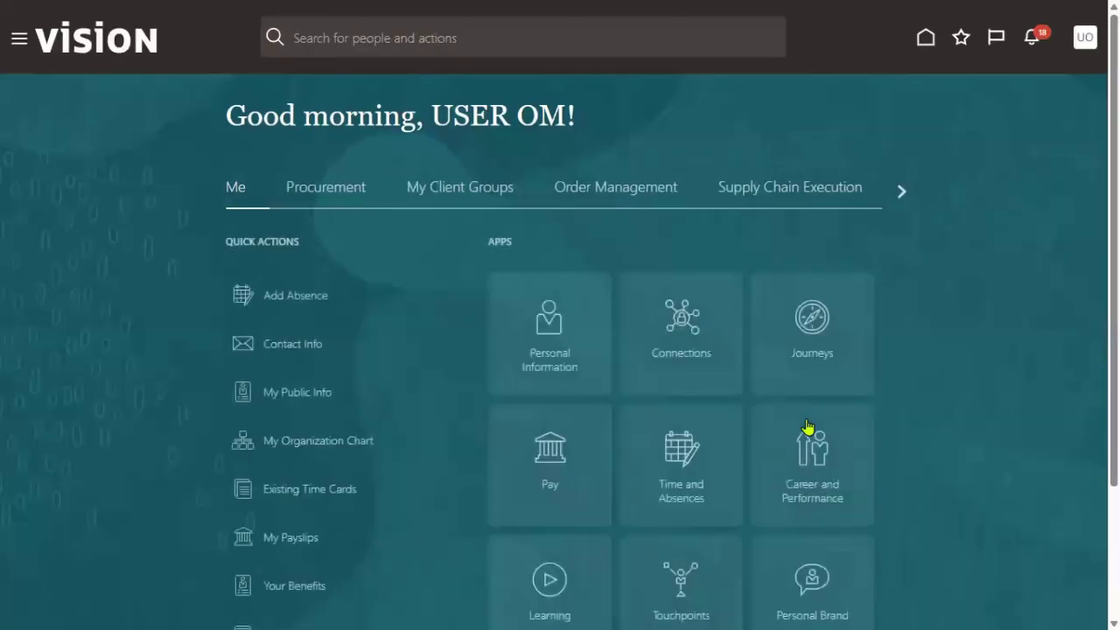
Open Inventory Management under Supply Chain Execution and check which inventory organization is selected.
left_click(19, 40)
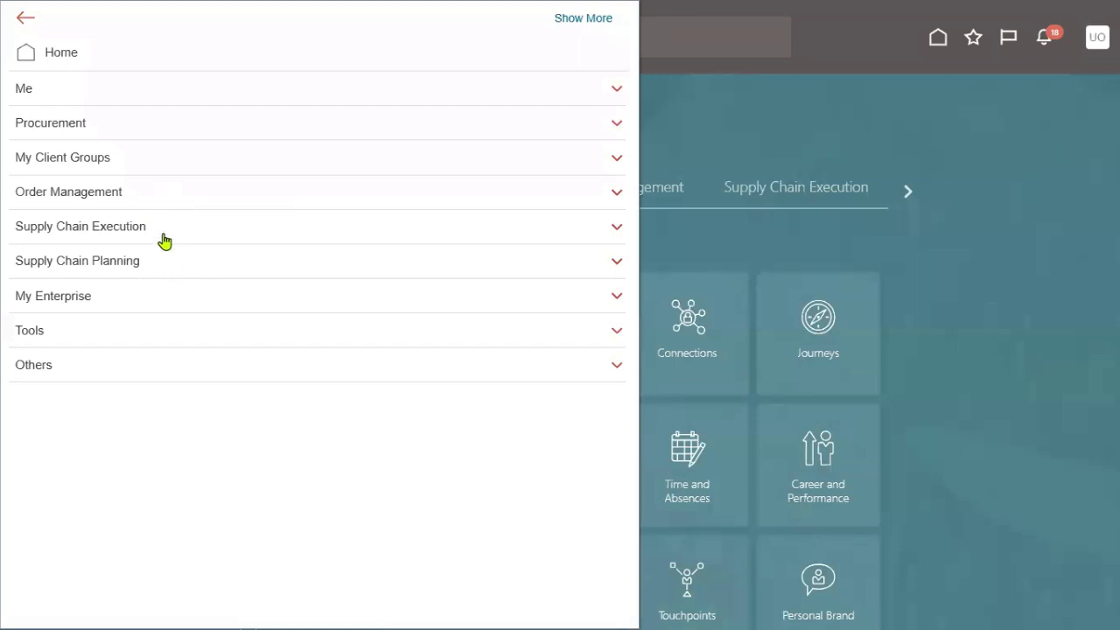
left_click(151, 229)
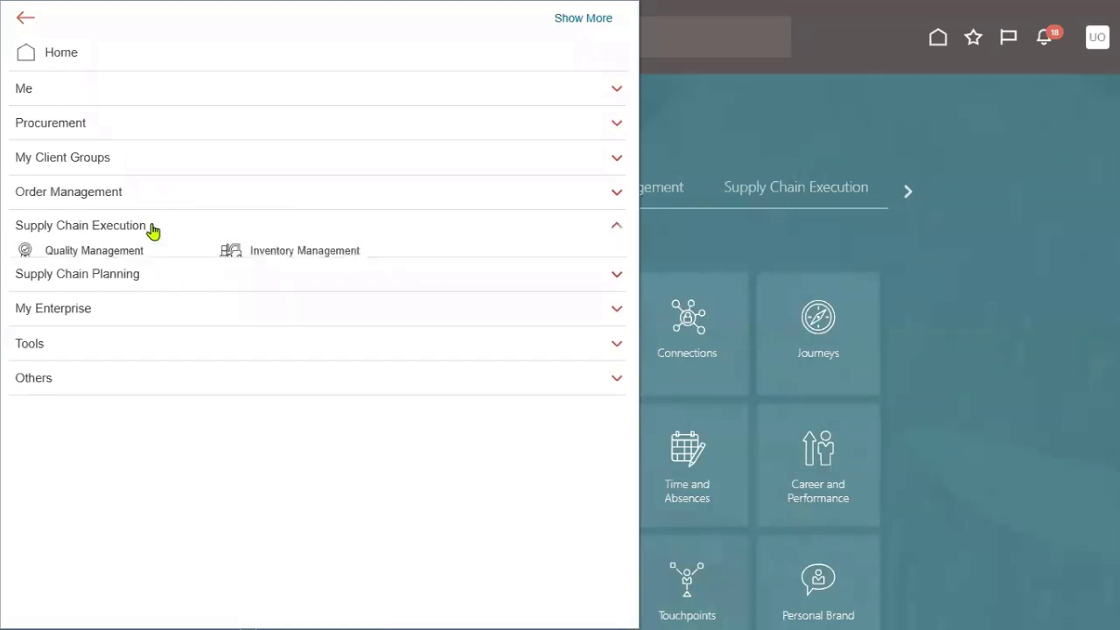
left_click(287, 254)
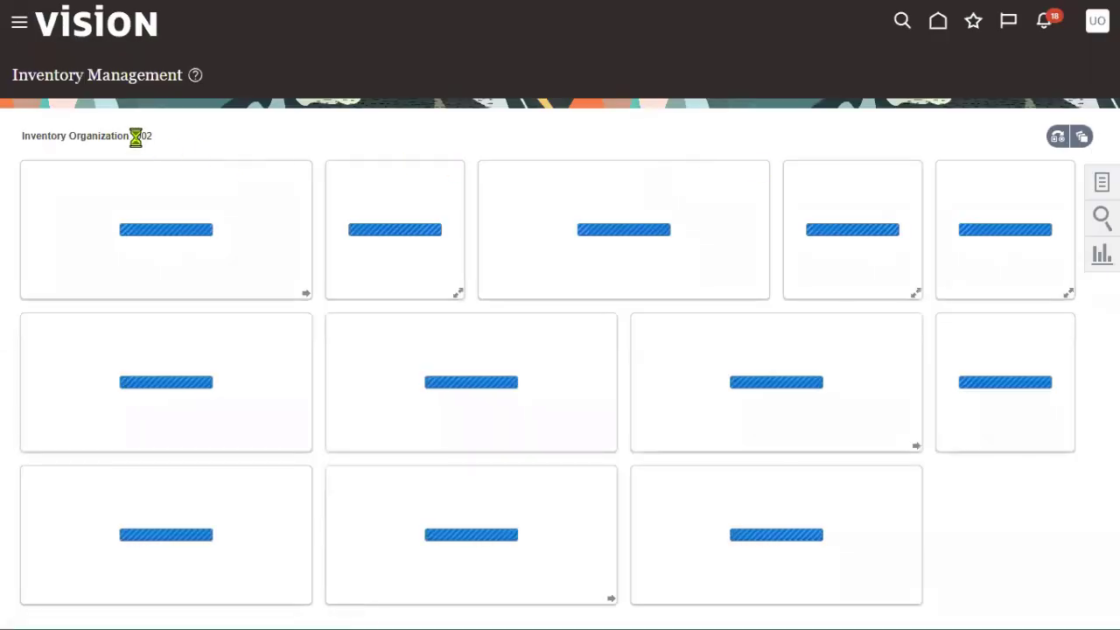
left_click_drag(137, 140, 151, 140)
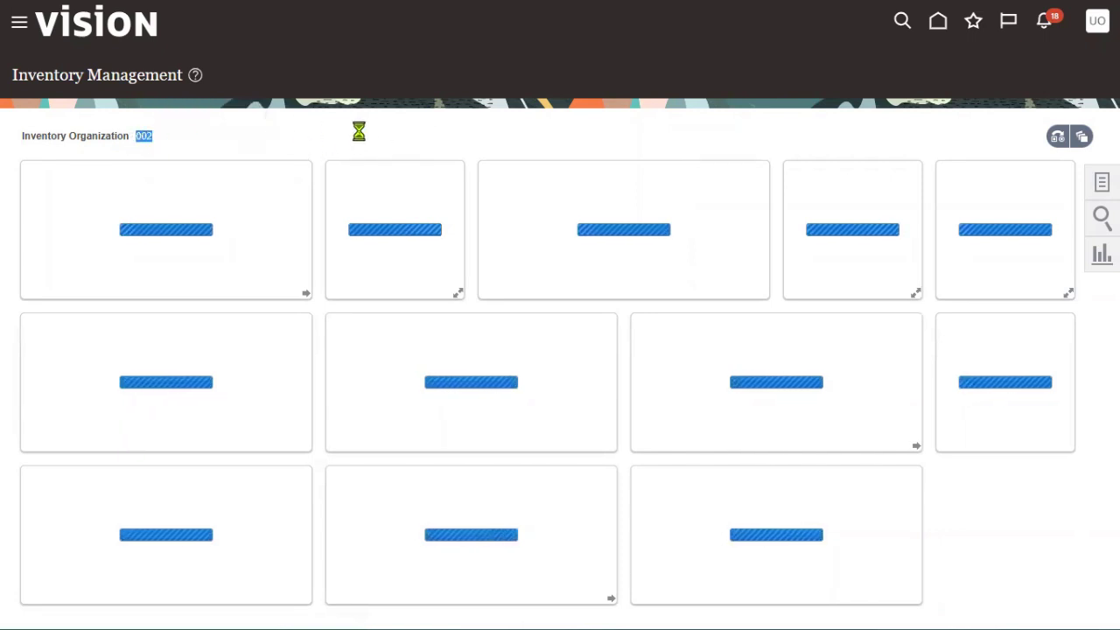
left_click(304, 134)
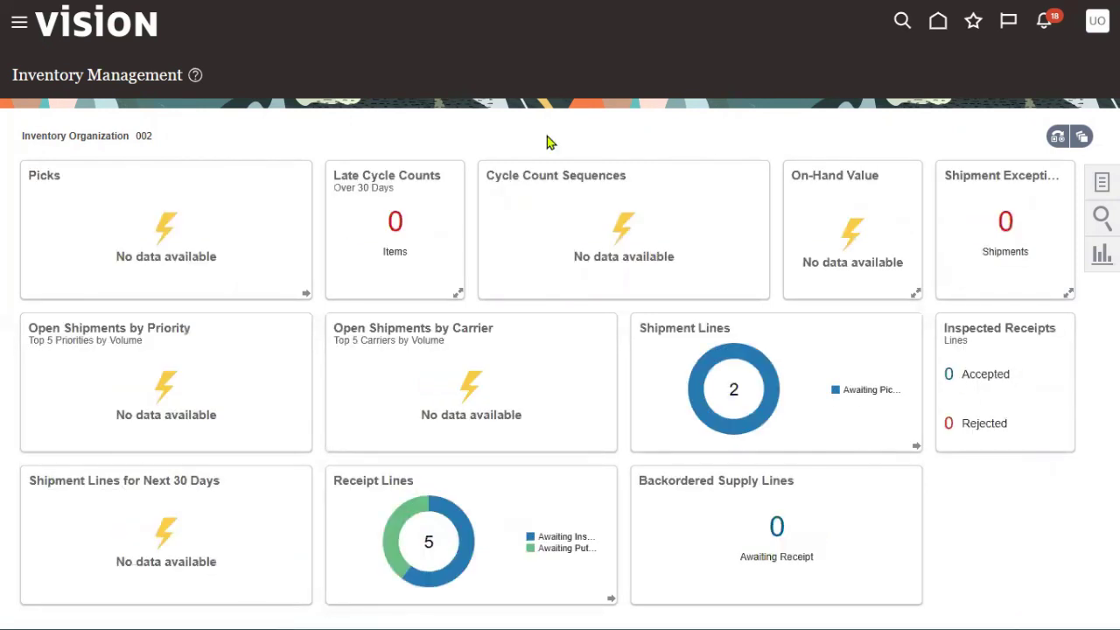
Go to the Order Management overview and open its Manage Orders task.
left_click(19, 28)
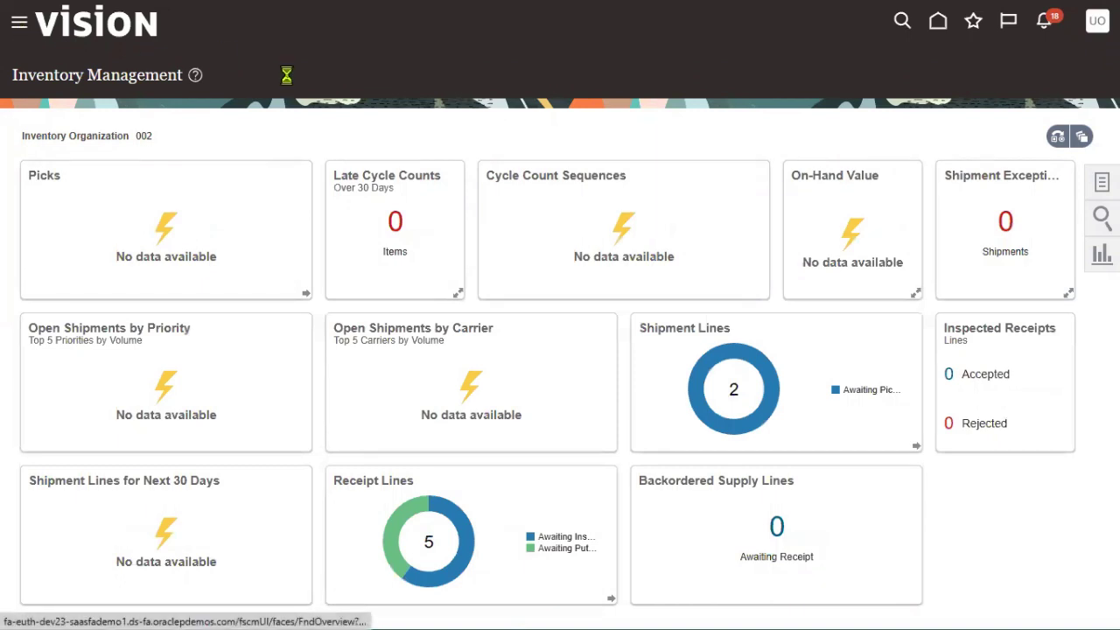
left_click(106, 192)
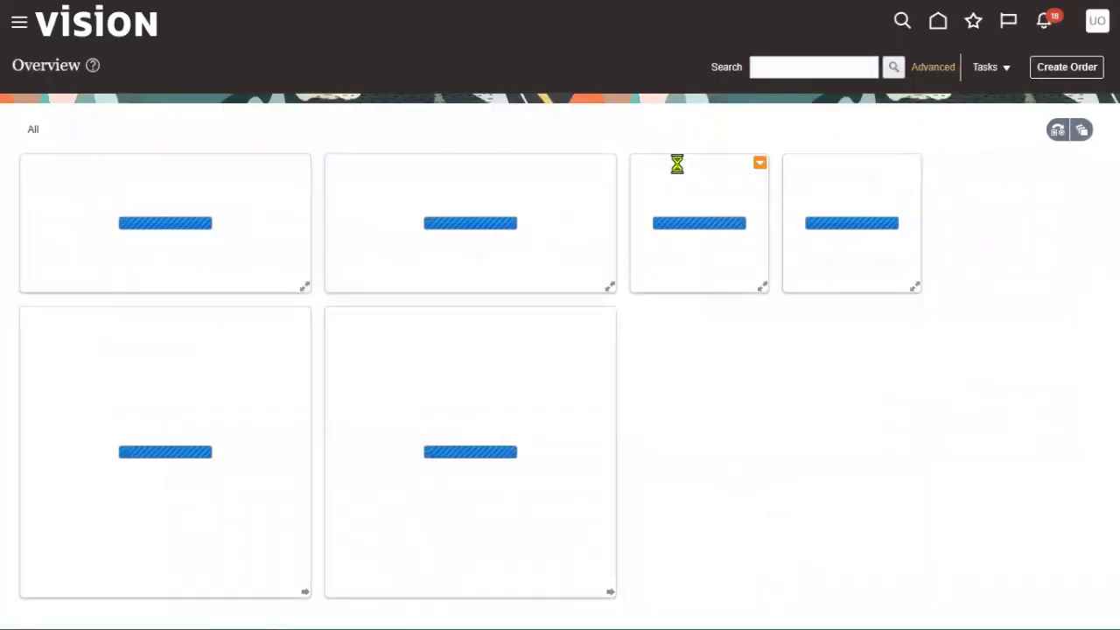
left_click(991, 70)
left_click(878, 118)
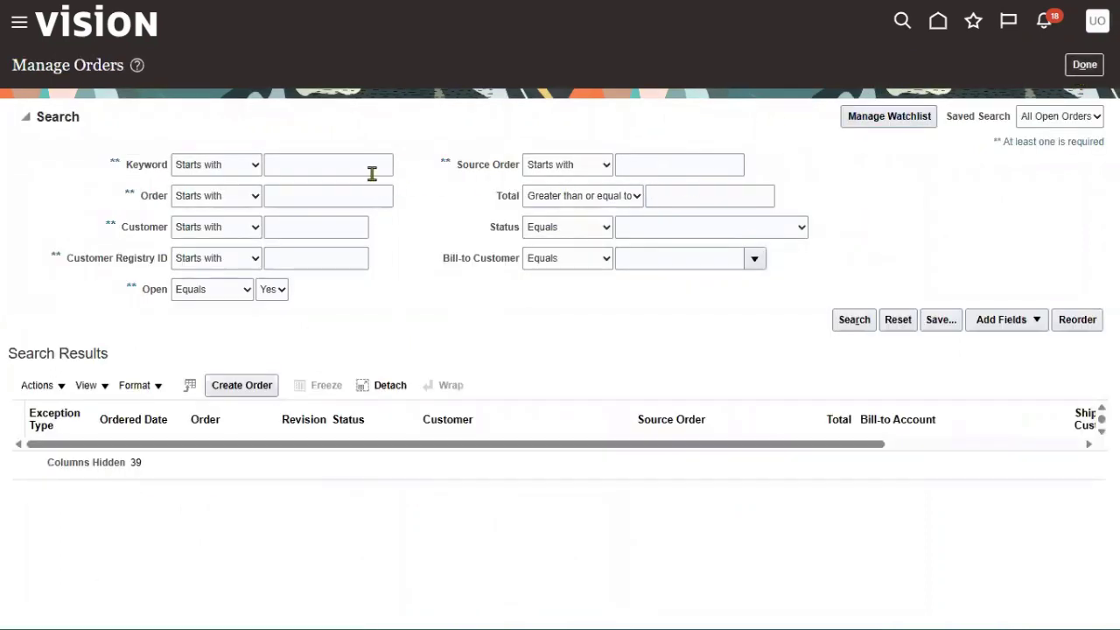
Search for the sales order by its order number and open it to check its line status.
left_click(342, 194)
type("98413")
left_click(854, 319)
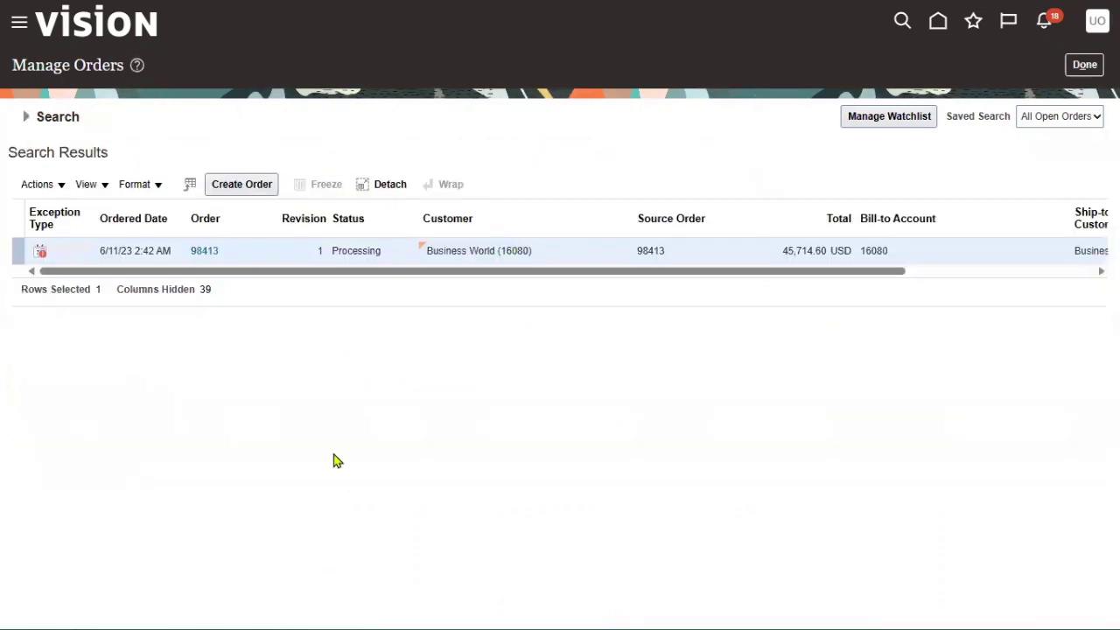
left_click(203, 252)
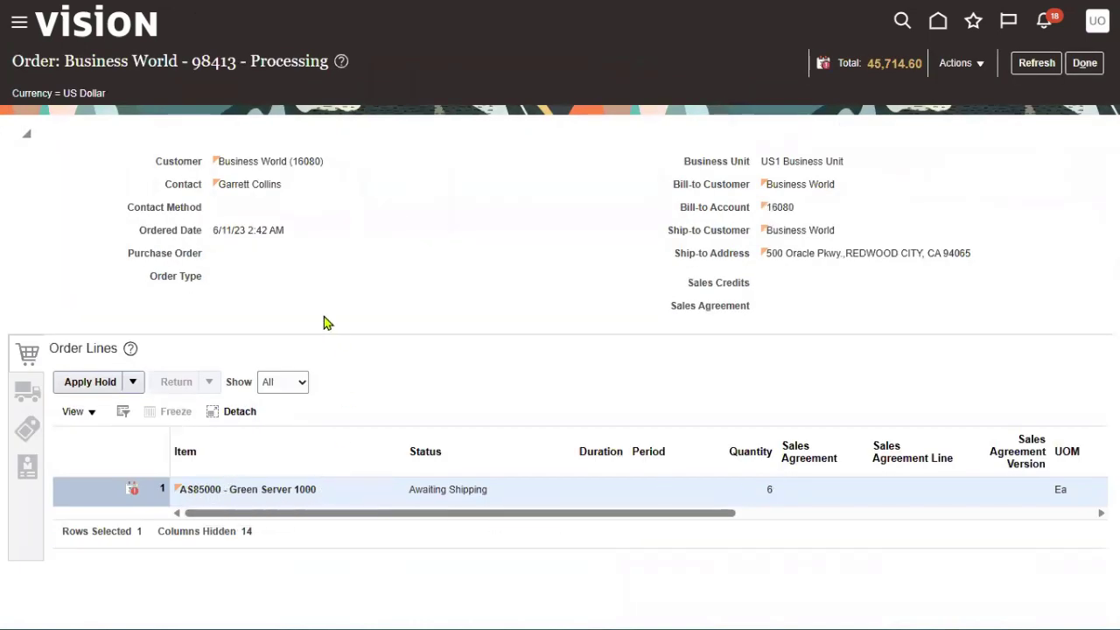
Open Manage Item Quantities in Inventory Management and search organization 002 for the on-hand quantity of item AS85000.
left_click(19, 23)
left_click(282, 285)
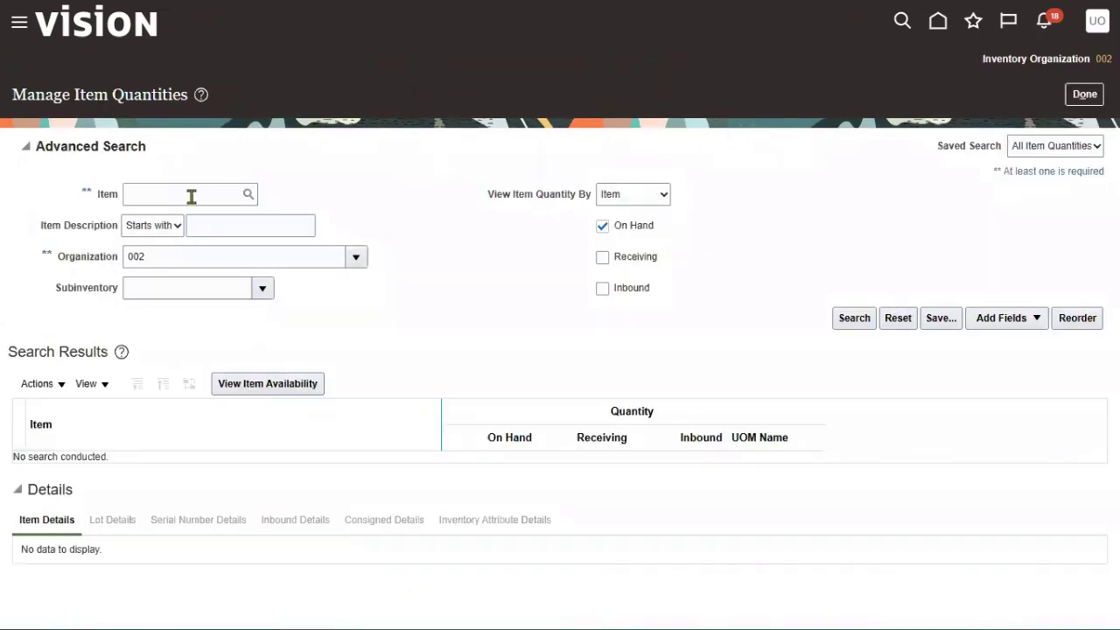
left_click(191, 195)
type("AS")
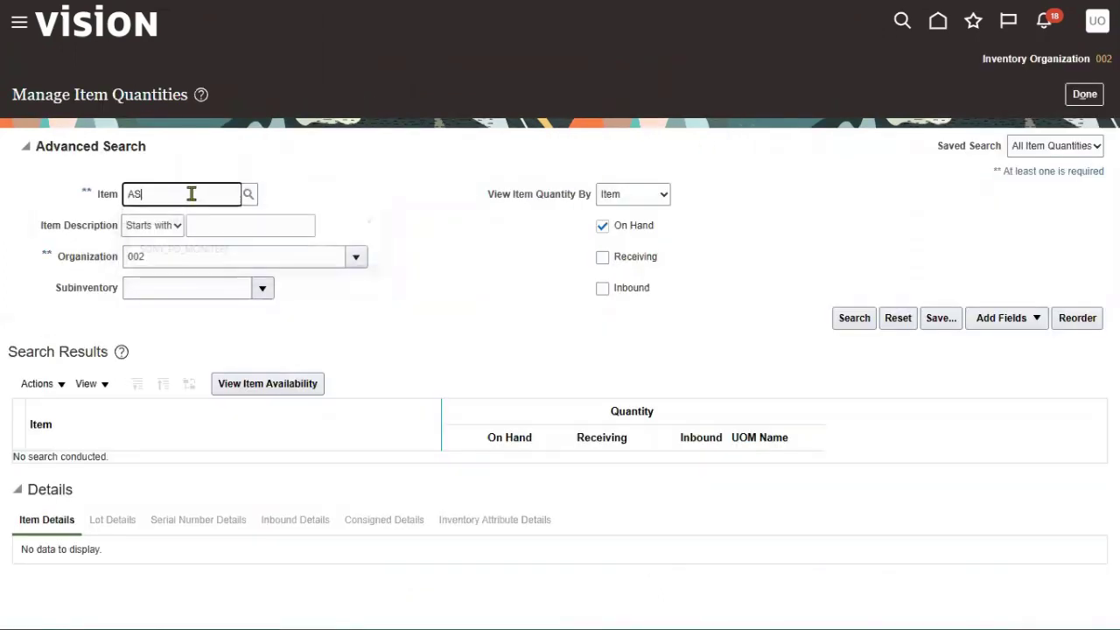
type("85000")
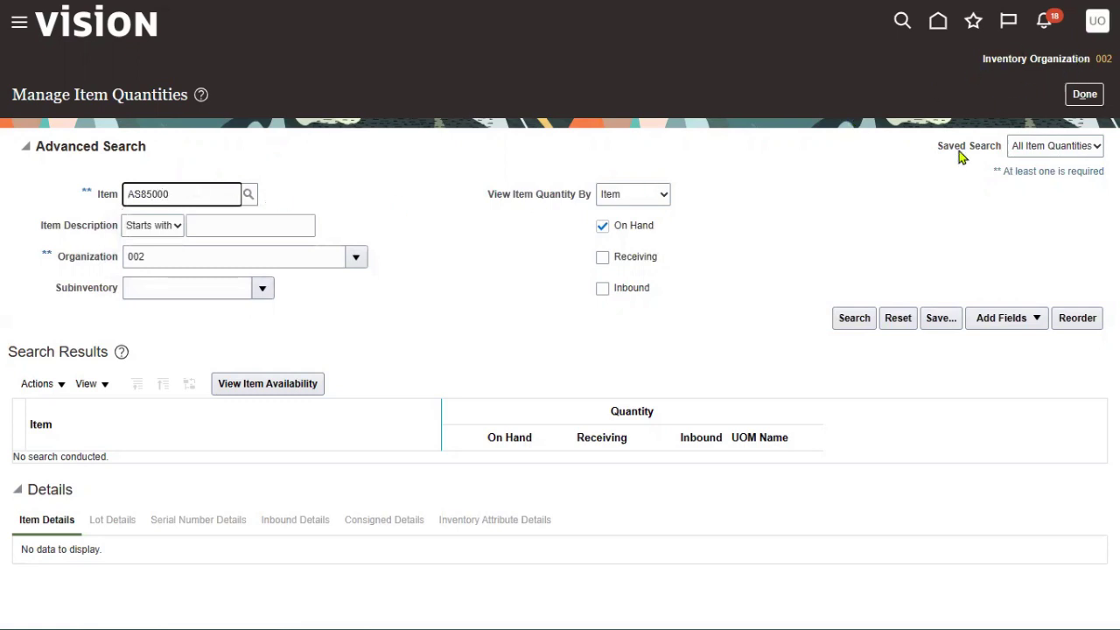
left_click(916, 236)
left_click(853, 319)
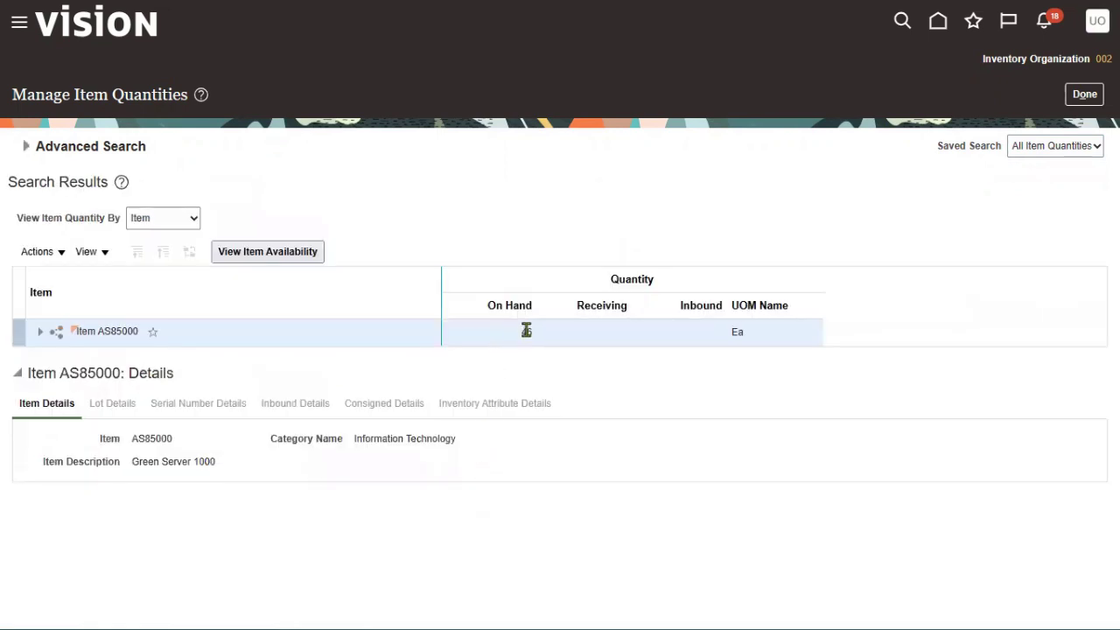
Expand item AS85000 through Organization 002 to check the on-hand quantity in subinventory Stores, and close the item quantities page.
left_click(41, 333)
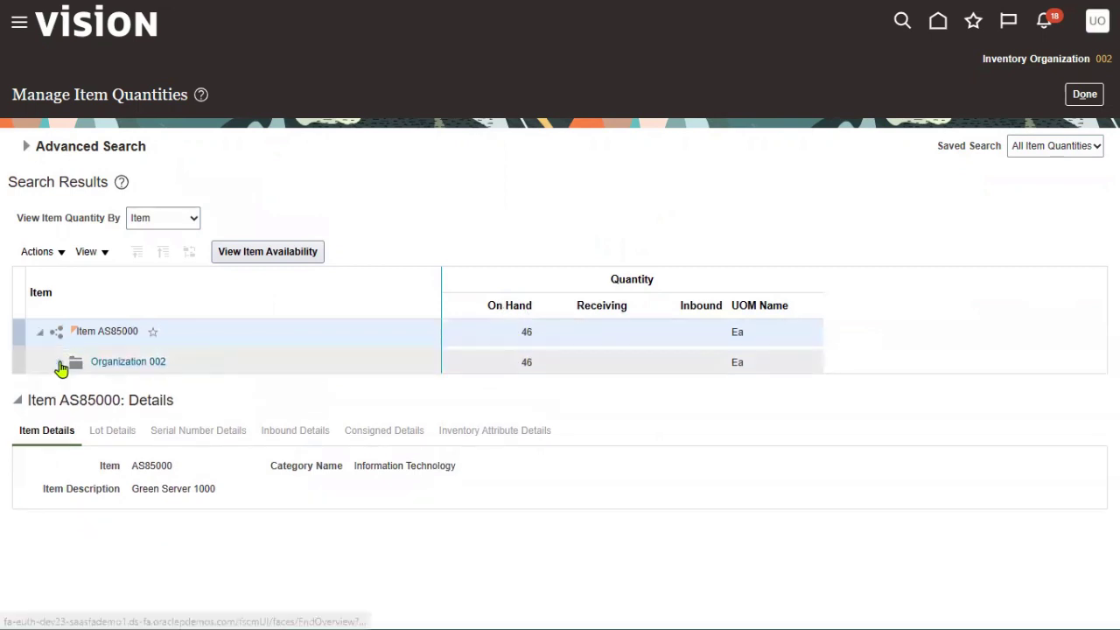
left_click(61, 361)
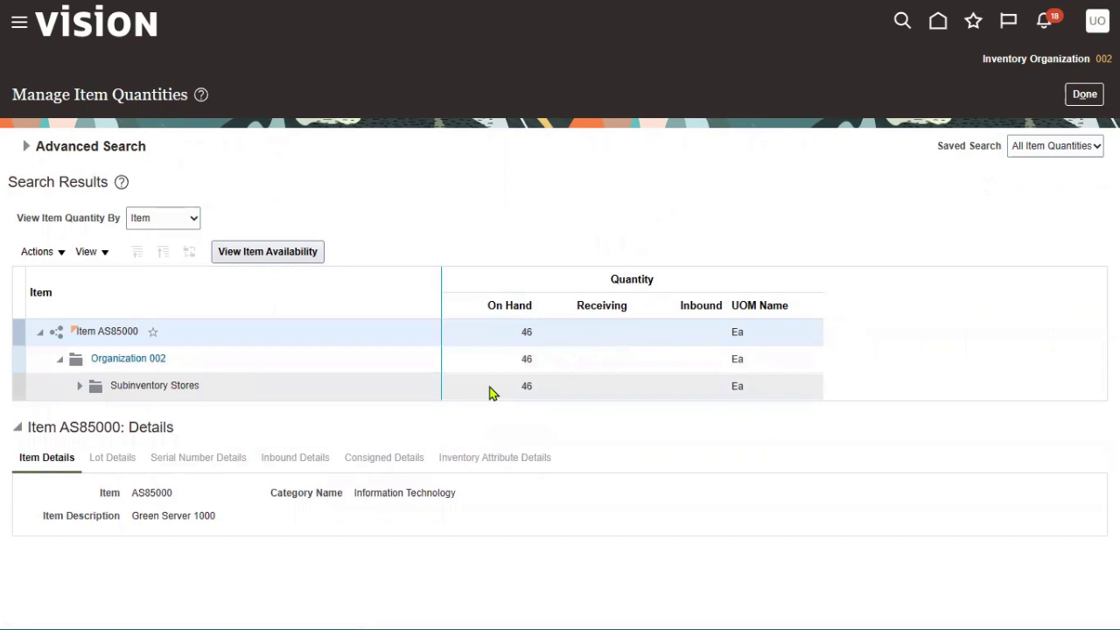
left_click(196, 387)
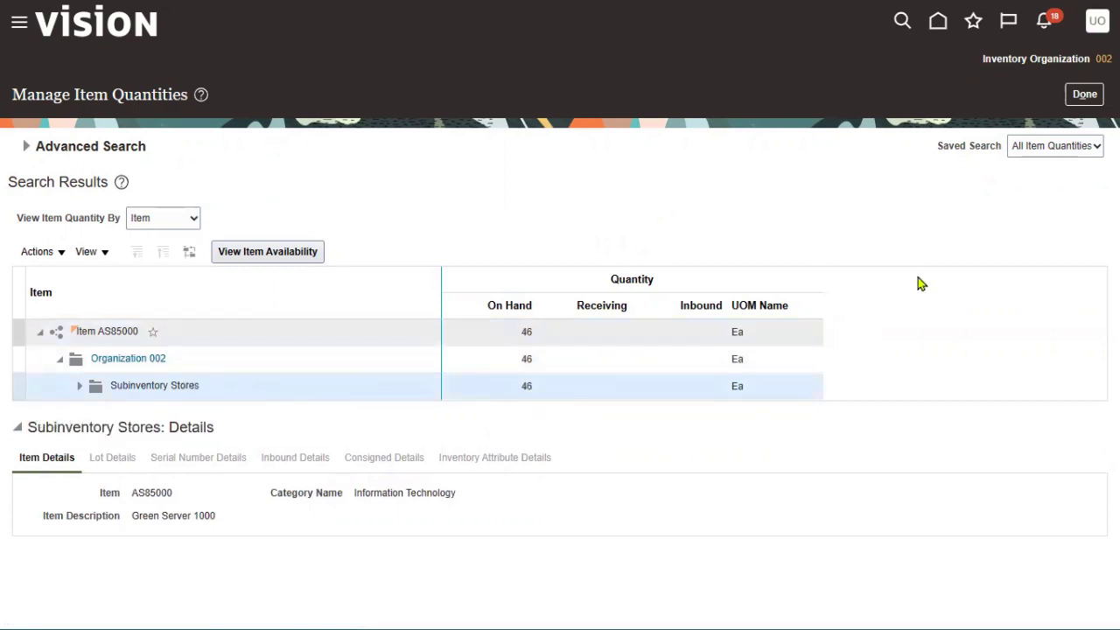
left_click(1084, 95)
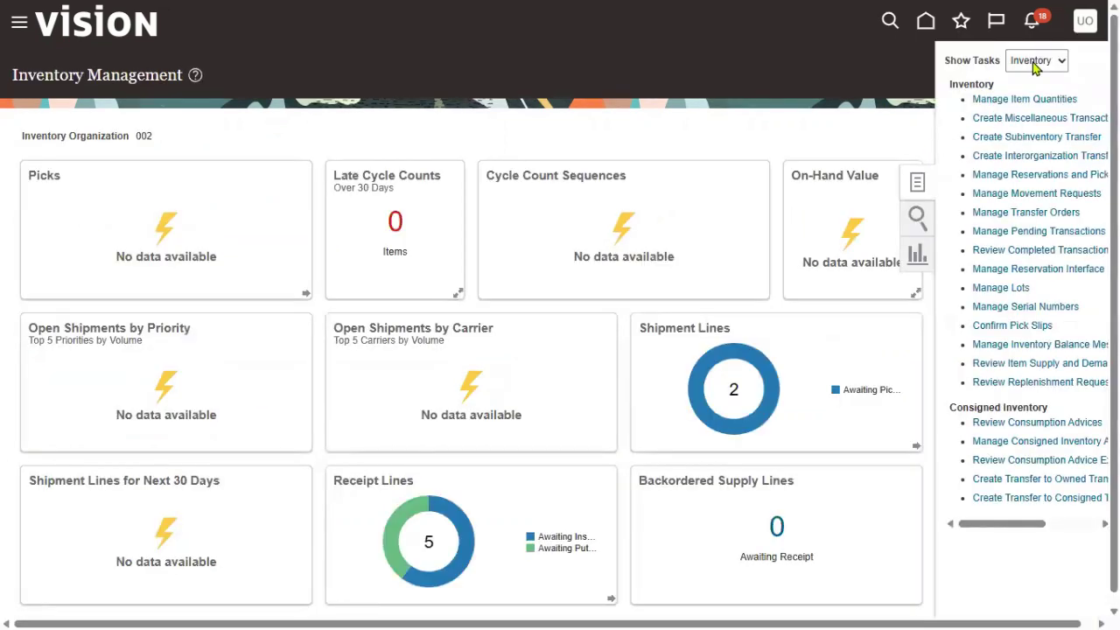
Open Create Pick Wave from the Picks tasks, set the order type to Sales order and enter the sales order number.
left_click(1035, 60)
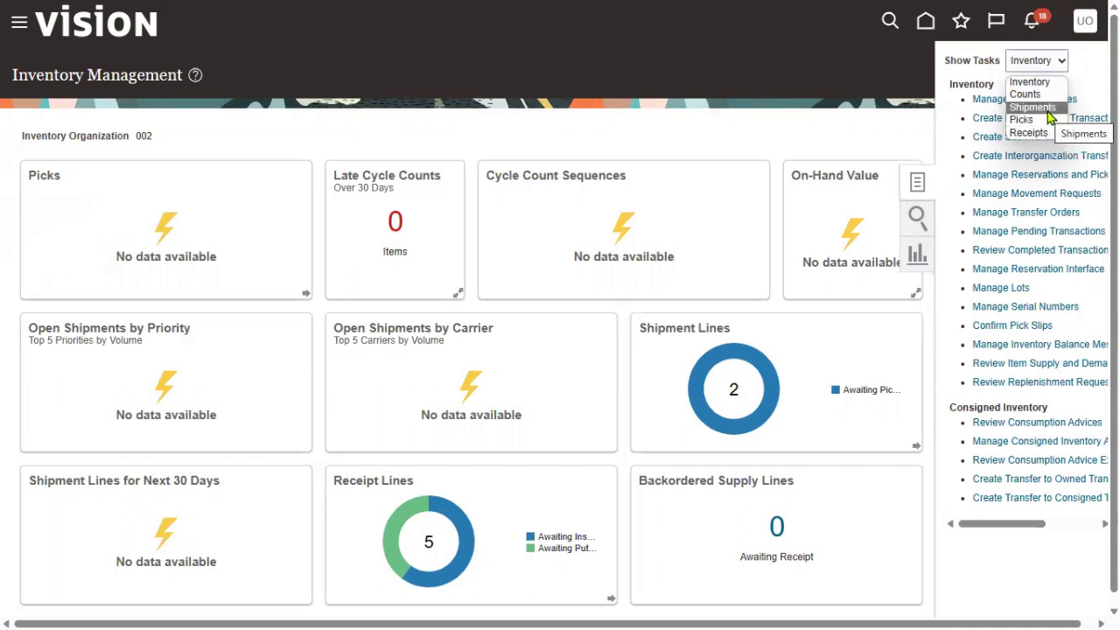
left_click(1046, 120)
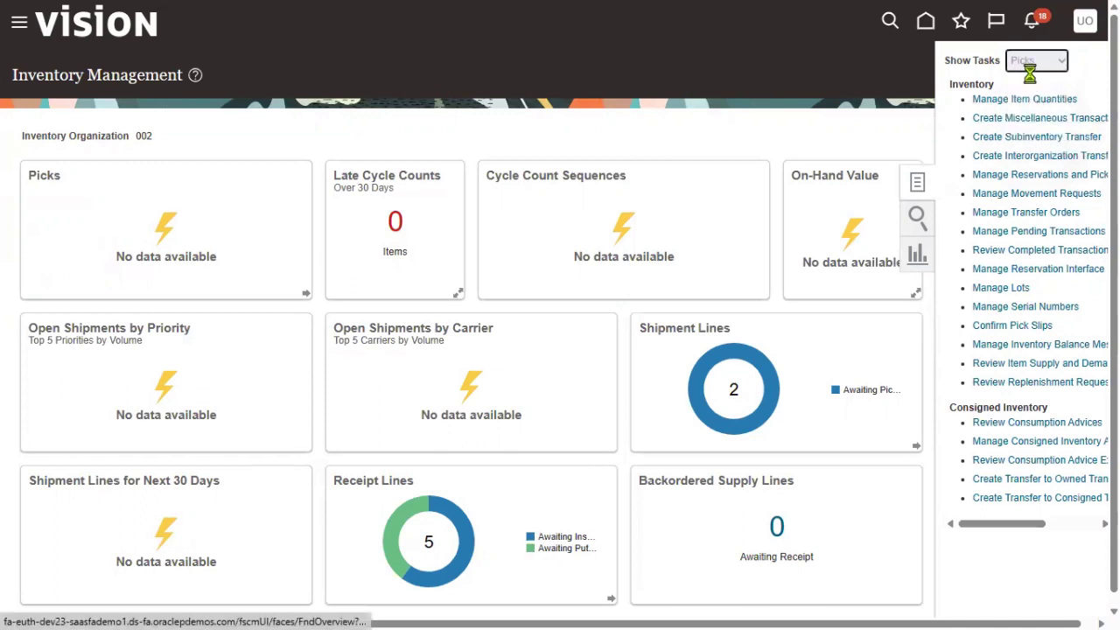
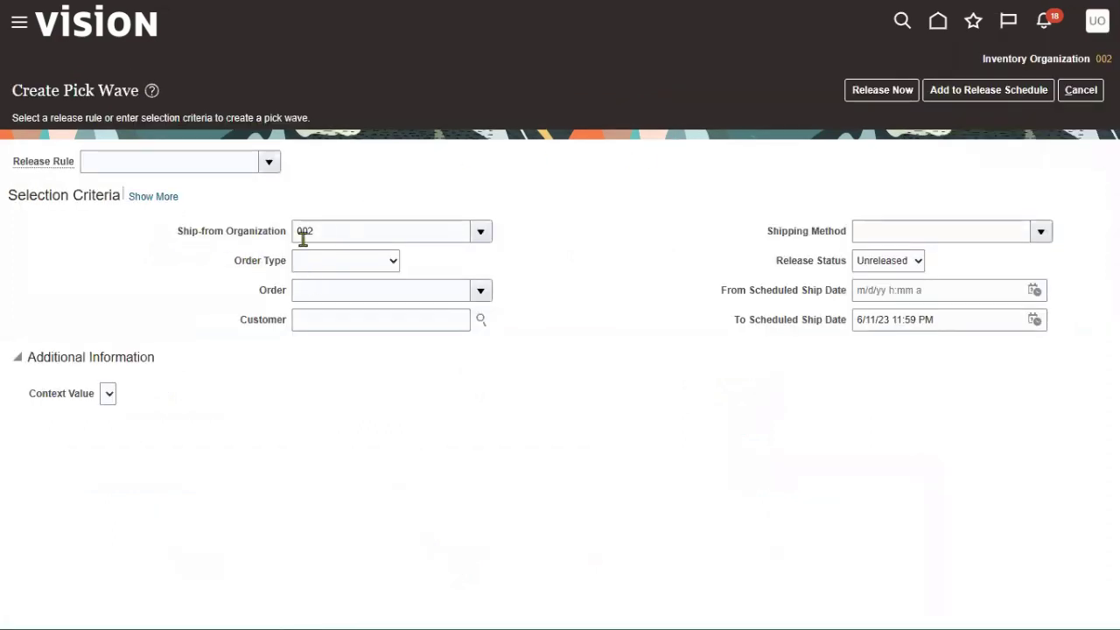
left_click(393, 264)
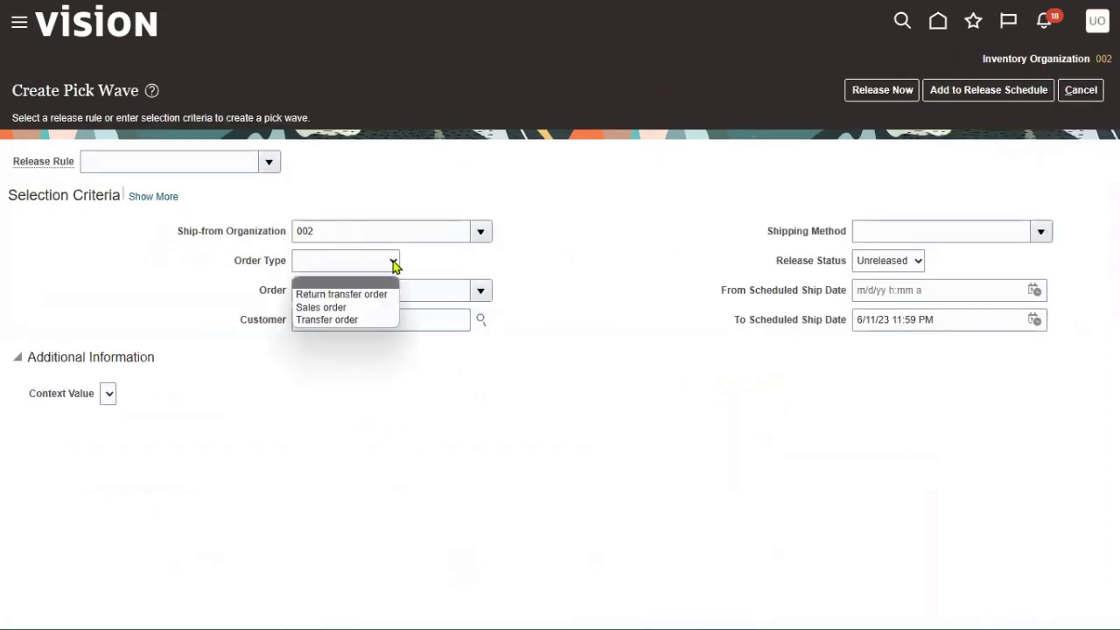
left_click(348, 308)
left_click(359, 295)
type("98413")
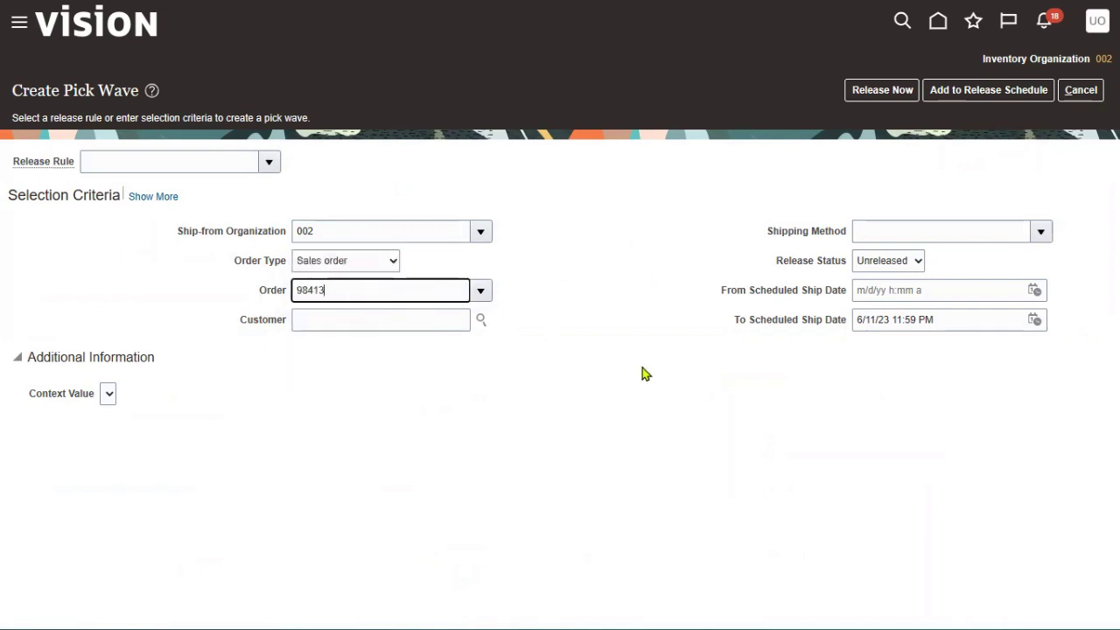
left_click(663, 357)
Clear the To Scheduled Ship Date and release the pick wave immediately.
left_click_drag(937, 319, 690, 319)
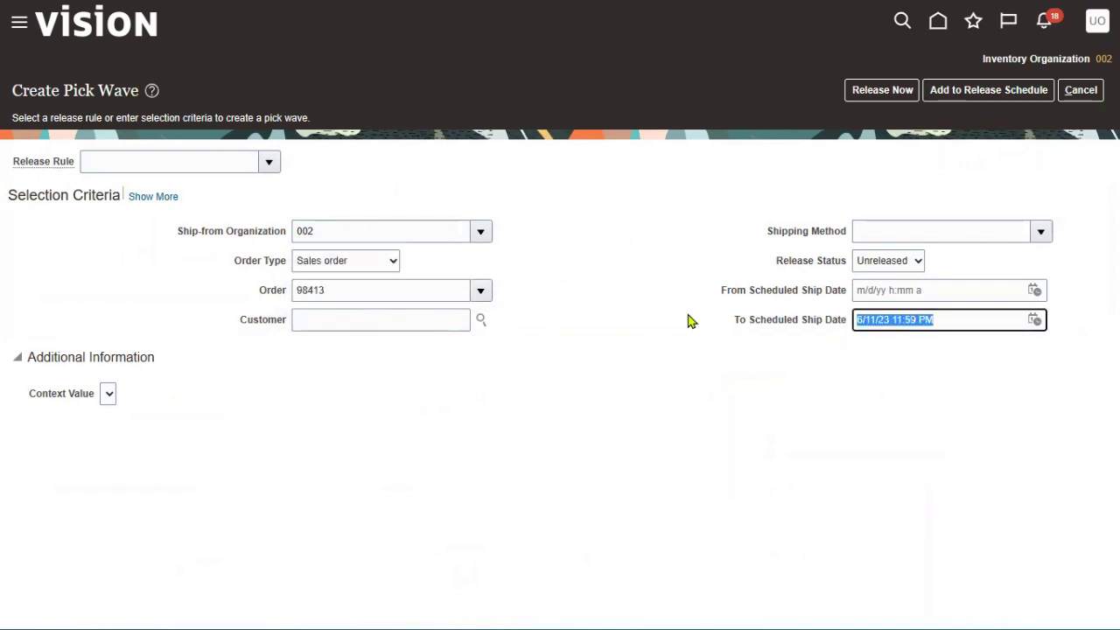
key("BackSpace")
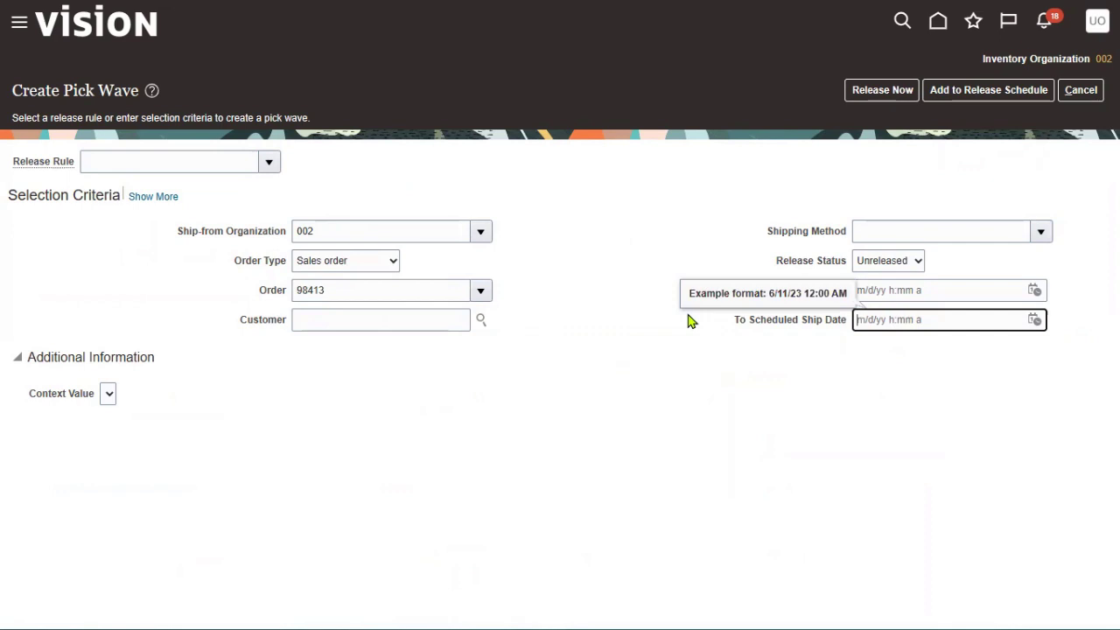
left_click(845, 374)
left_click(880, 91)
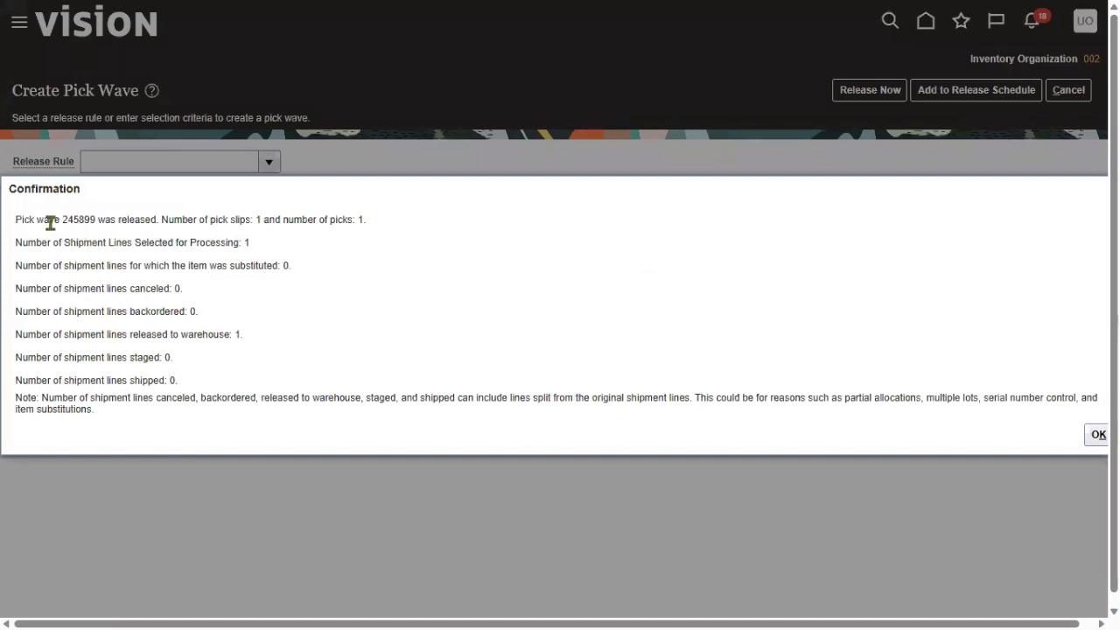
Review the pick slip count in the release confirmation, and close the pick wave page without saving changes.
left_click_drag(18, 218, 261, 221)
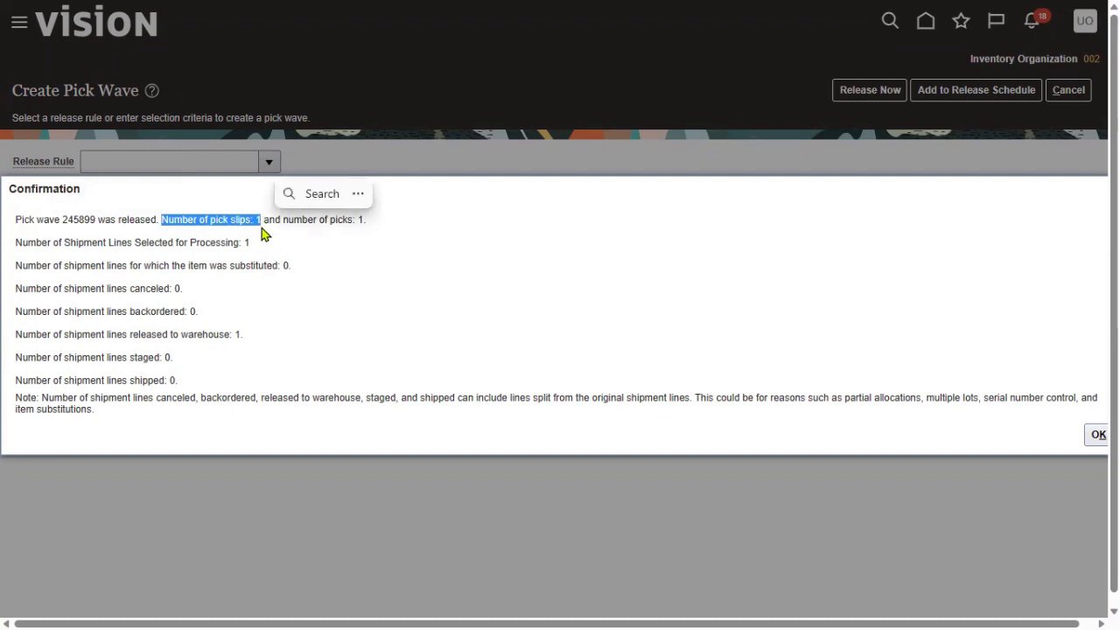
left_click(1097, 434)
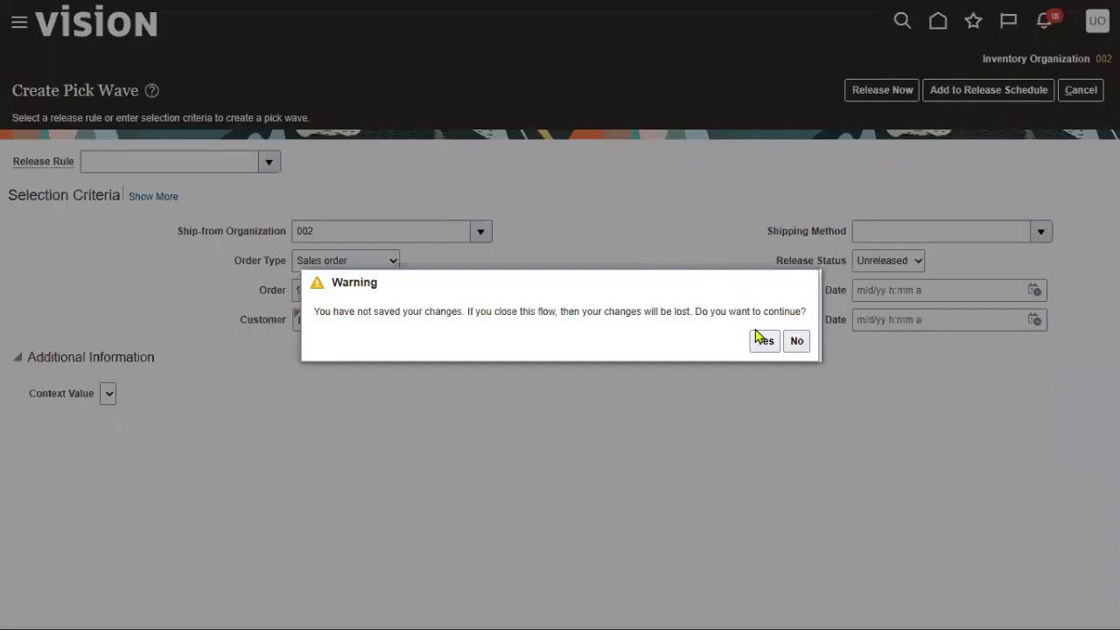
left_click(759, 340)
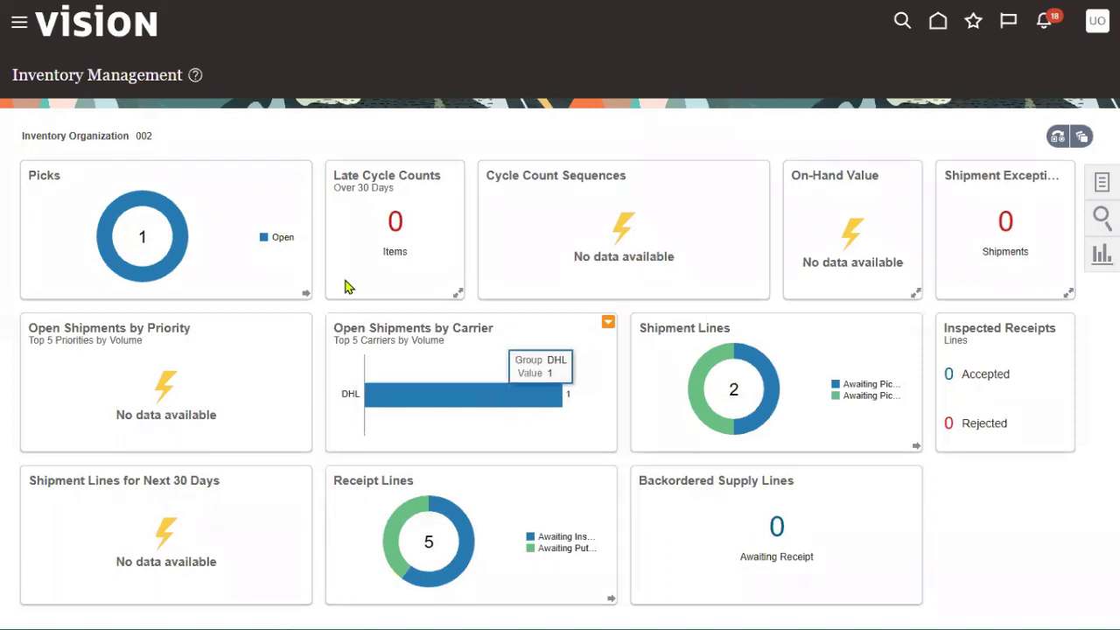
Open the Scheduled Processes page under Tools.
left_click(18, 25)
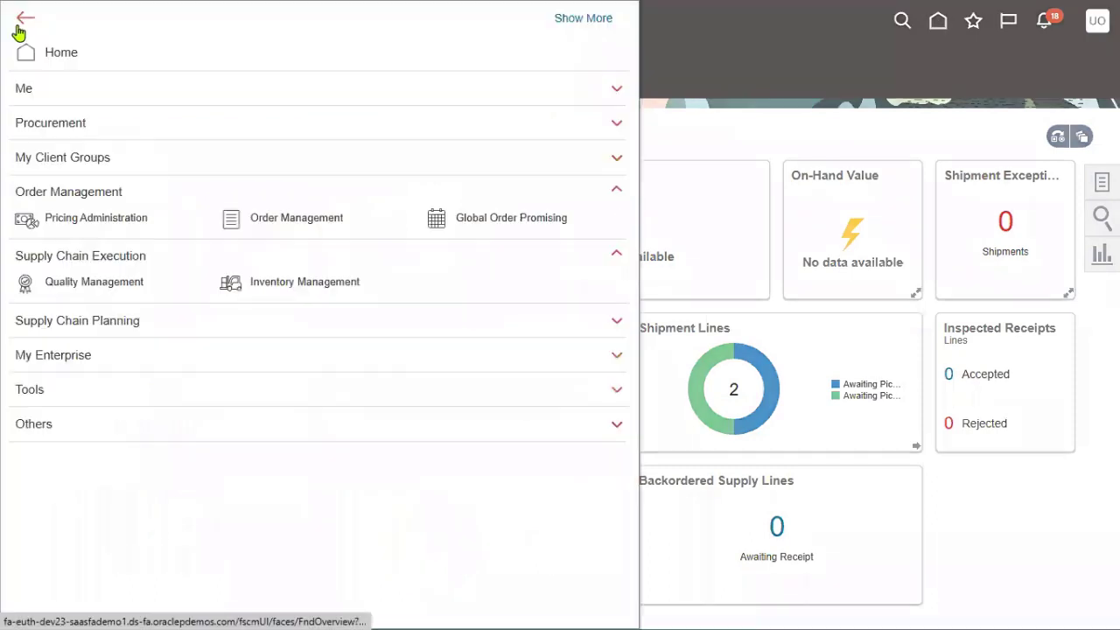
left_click(92, 381)
left_click(286, 455)
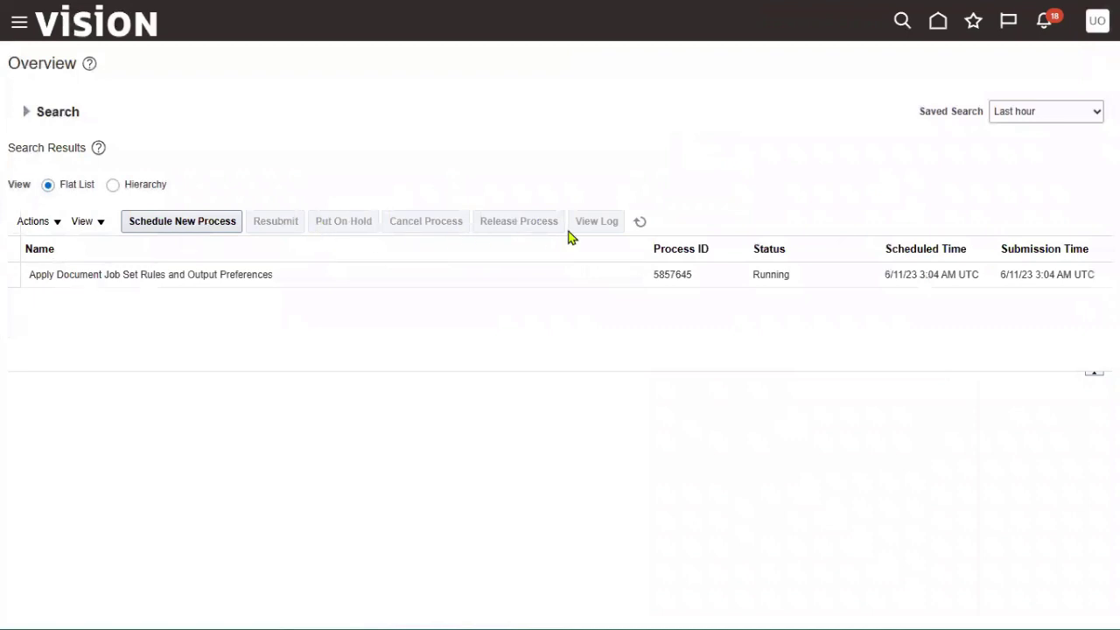
Refresh the scheduled process list until Print Pick Slip Report finishes, checking its status details.
left_click(639, 223)
left_click(136, 300)
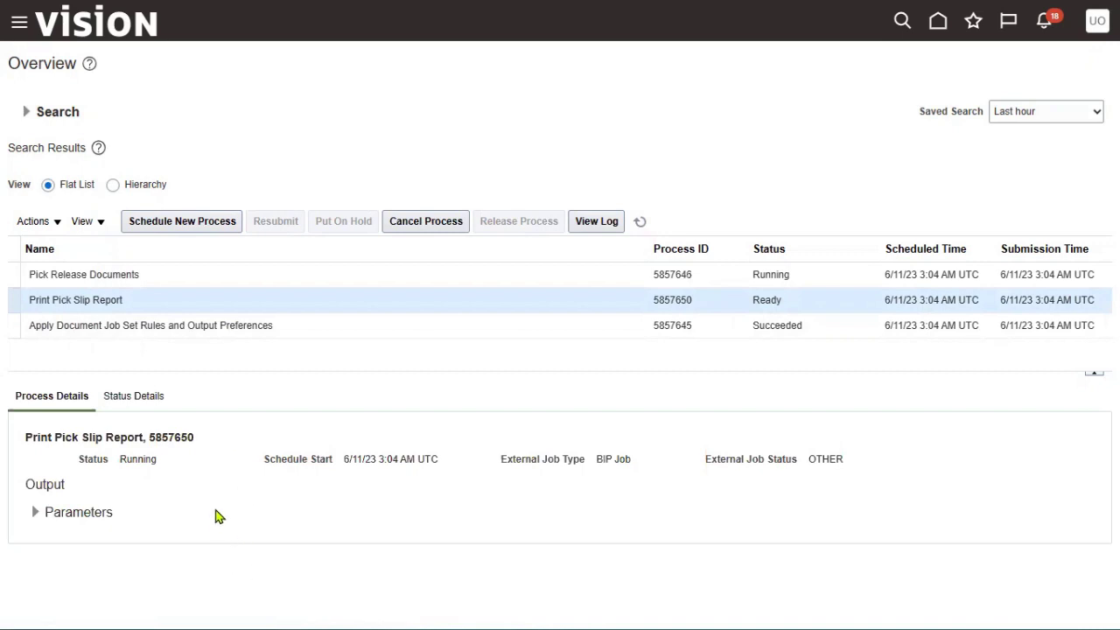
left_click(640, 221)
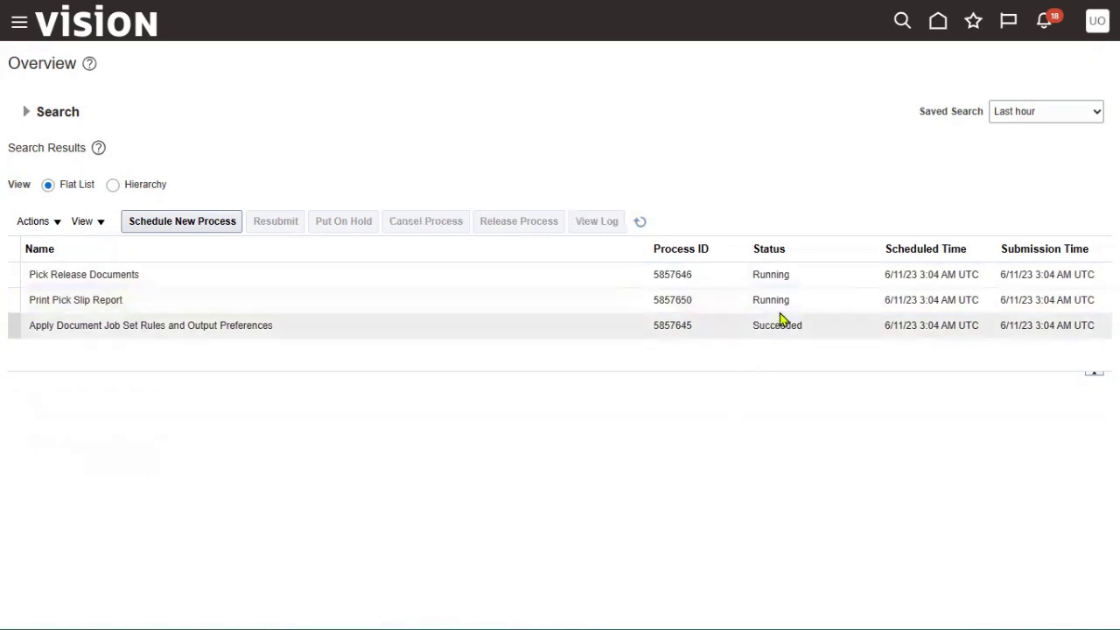
left_click(778, 308)
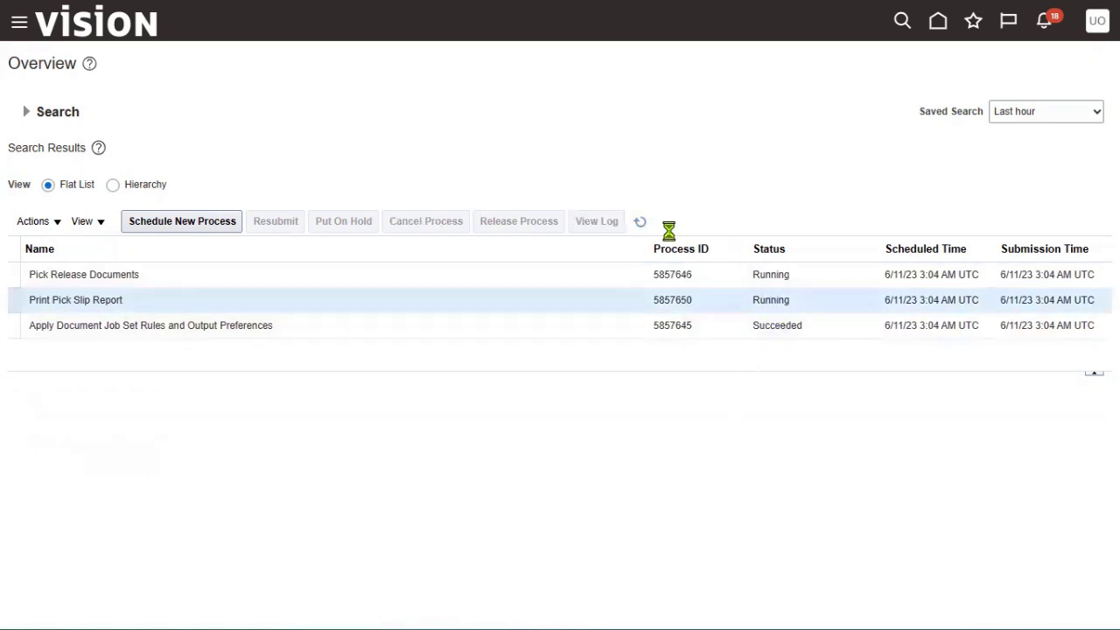
left_click(639, 222)
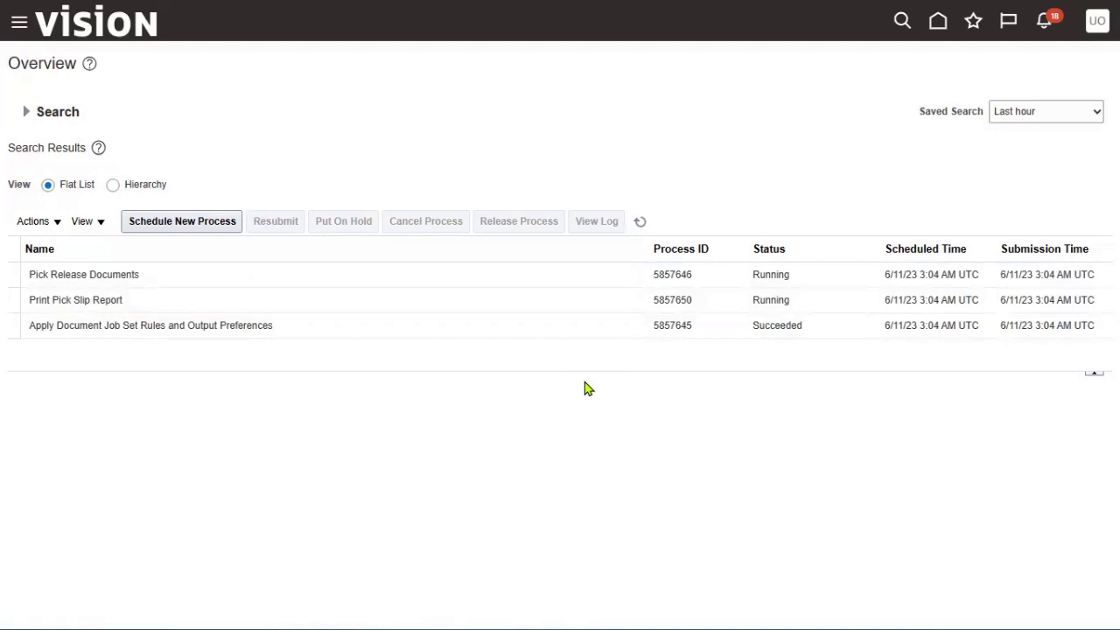
left_click(639, 222)
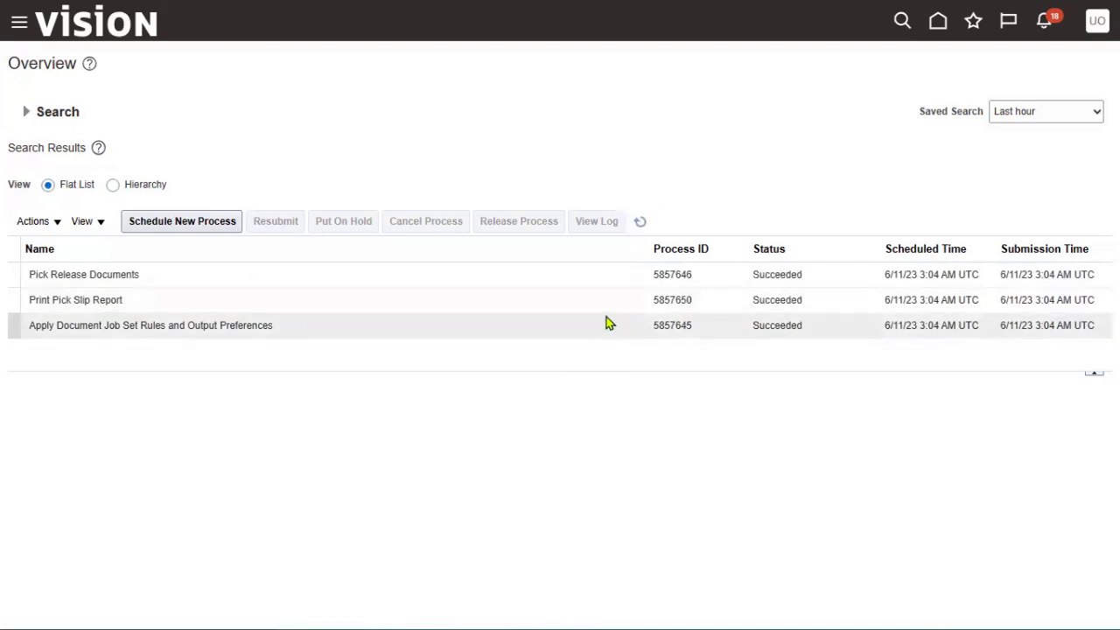
Select the Print Pick Slip Report process and examine its log and output sections.
left_click(427, 303)
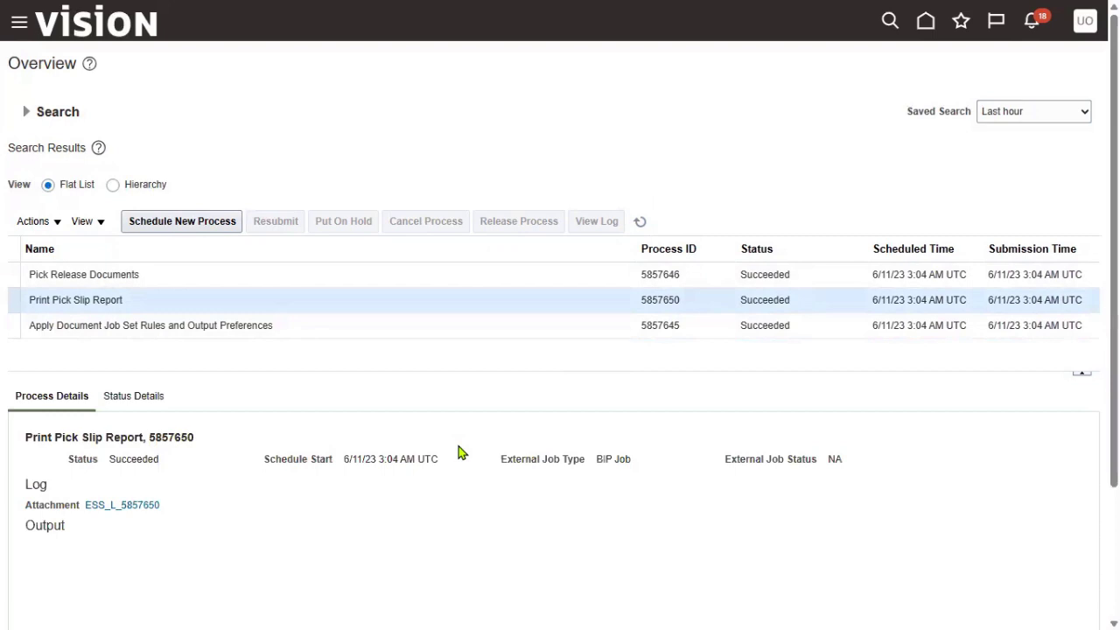
scroll(113, 565, "down", 2)
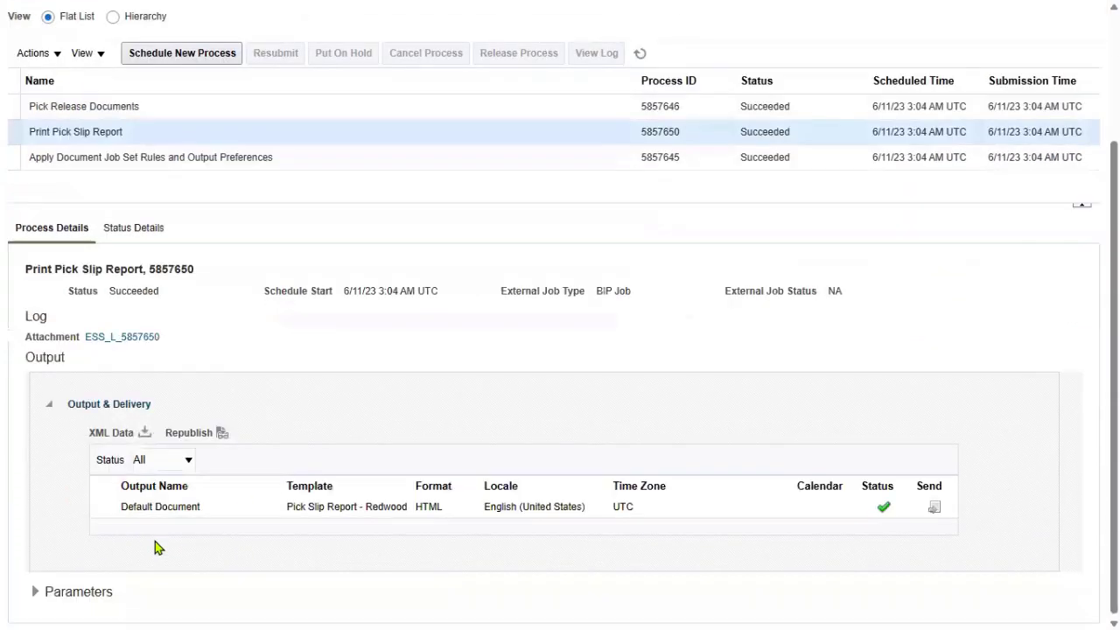
left_click_drag(27, 355, 63, 357)
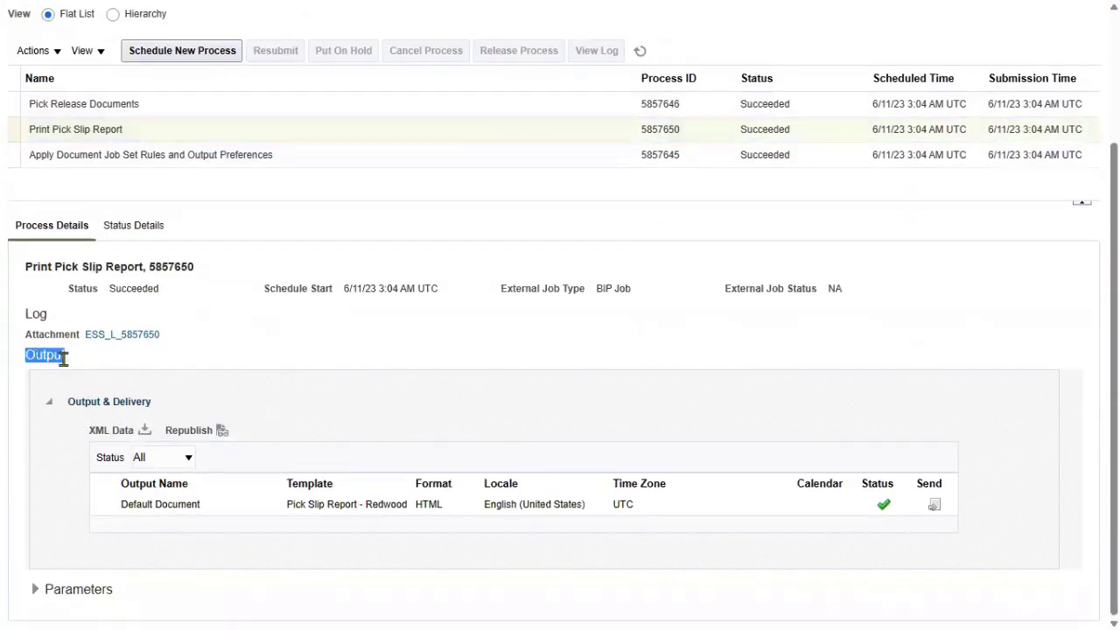
left_click_drag(27, 317, 50, 320)
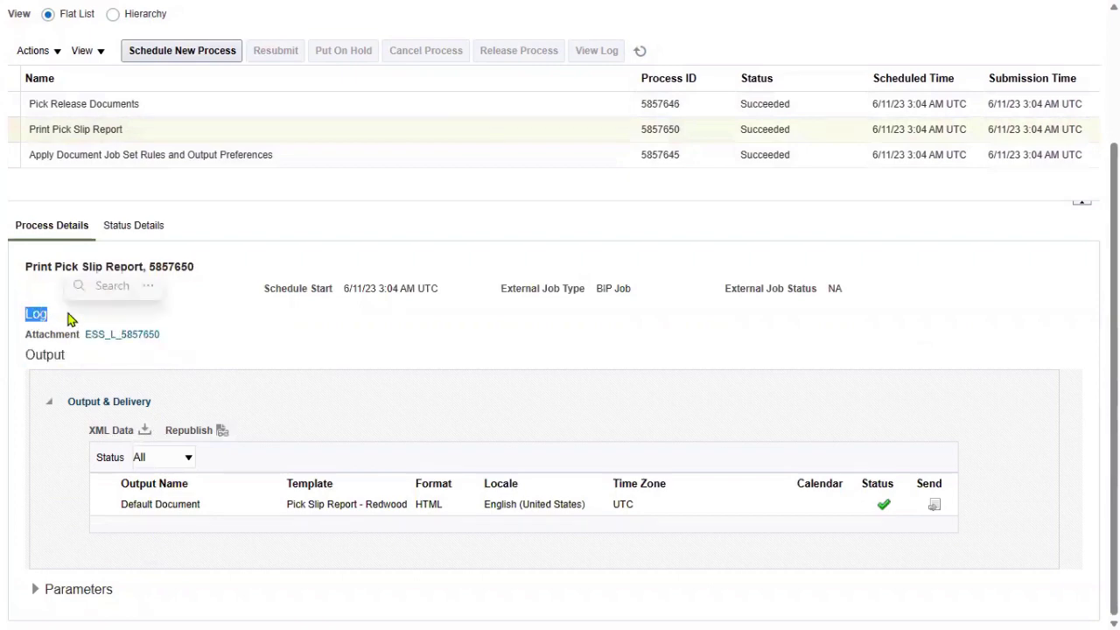
Republish the Print Pick Slip Report output and check the pick slip number on the generated pick slip.
left_click(240, 432)
left_click(222, 431)
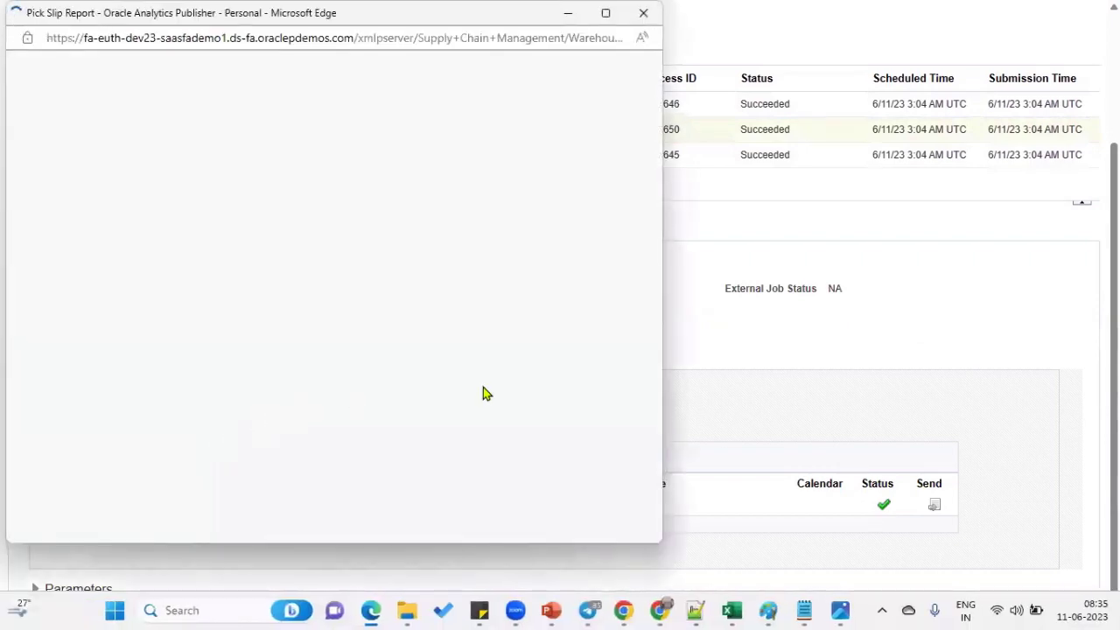
left_click(600, 230)
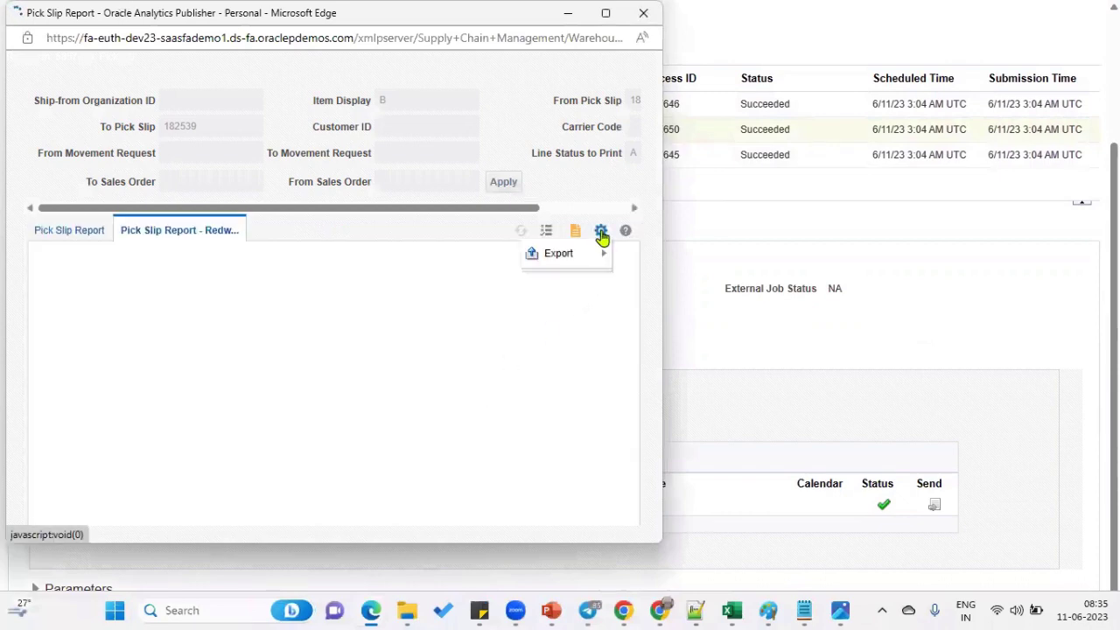
mouse_move(595, 253)
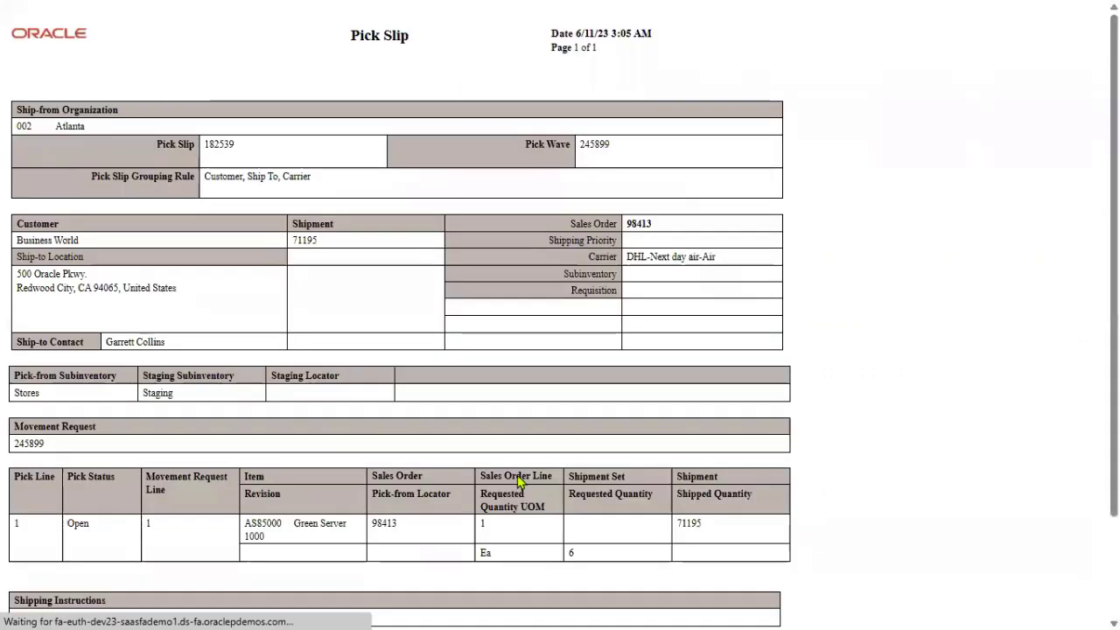
left_click_drag(350, 35, 417, 51)
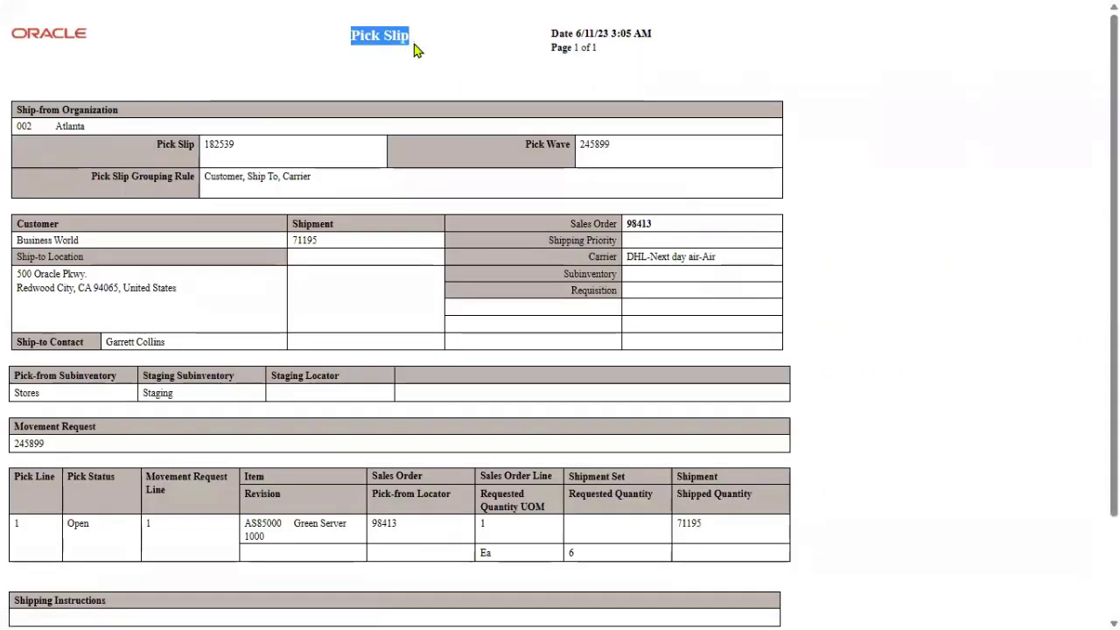
left_click_drag(202, 143, 239, 150)
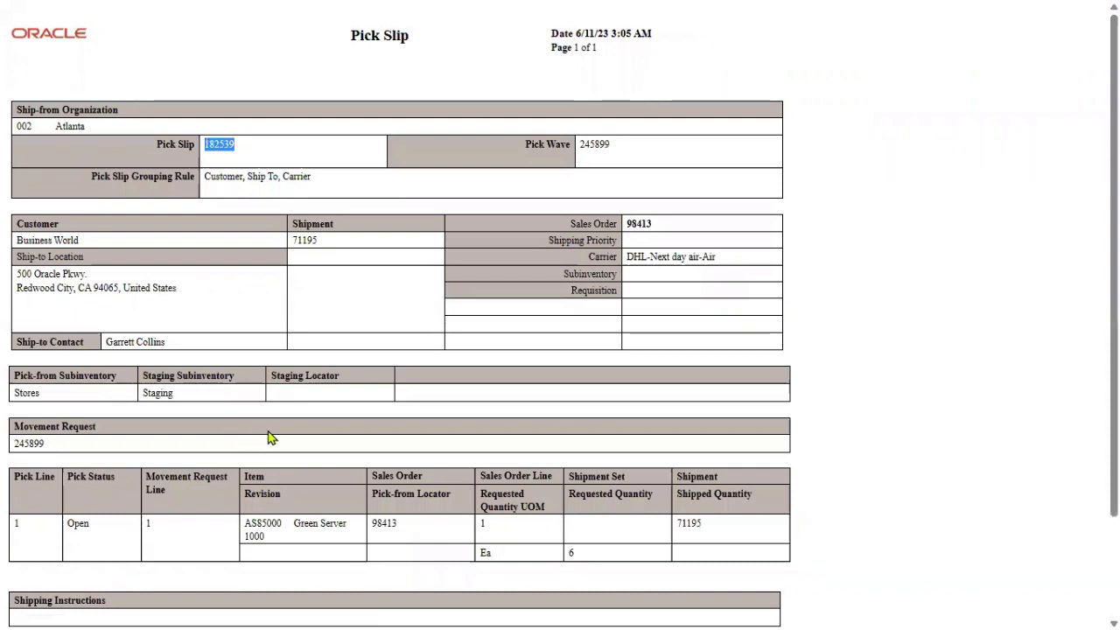
Check the item, requested quantity, pick-from subinventory and ship-from organization on the generated pick slip.
left_click_drag(244, 525, 281, 525)
left_click_drag(569, 555, 581, 560)
left_click(513, 531)
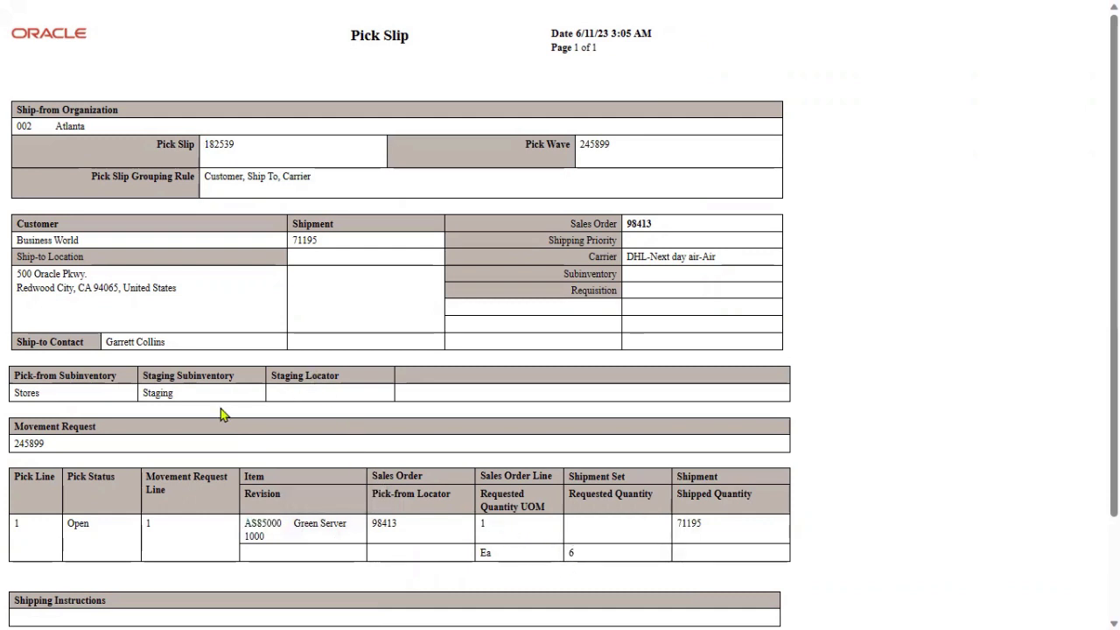
left_click_drag(13, 391, 38, 393)
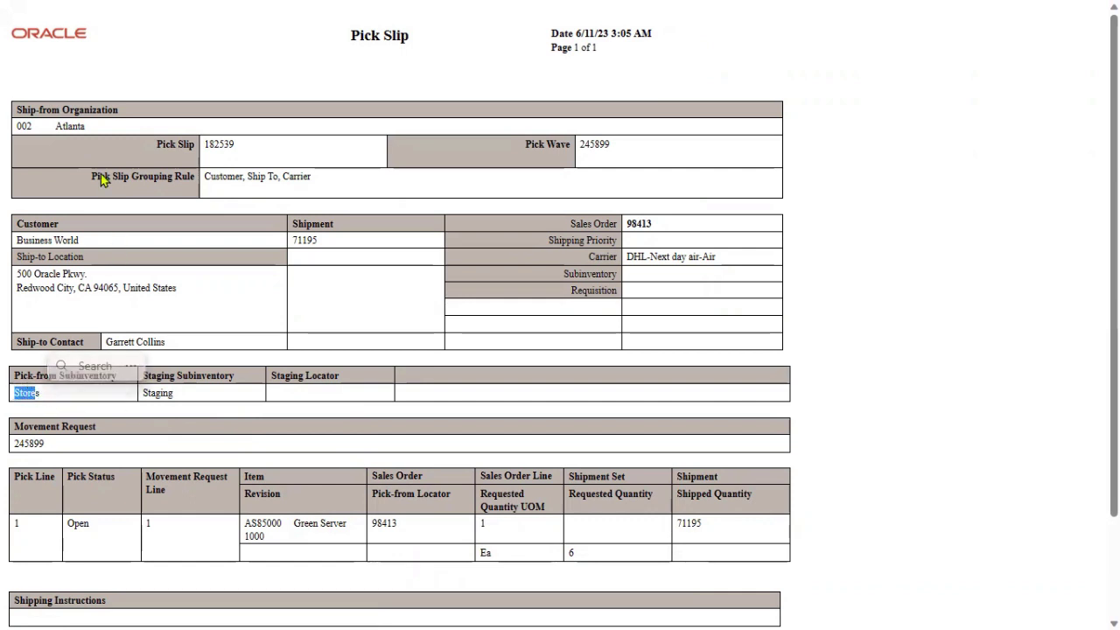
left_click_drag(15, 125, 85, 127)
left_click(114, 128)
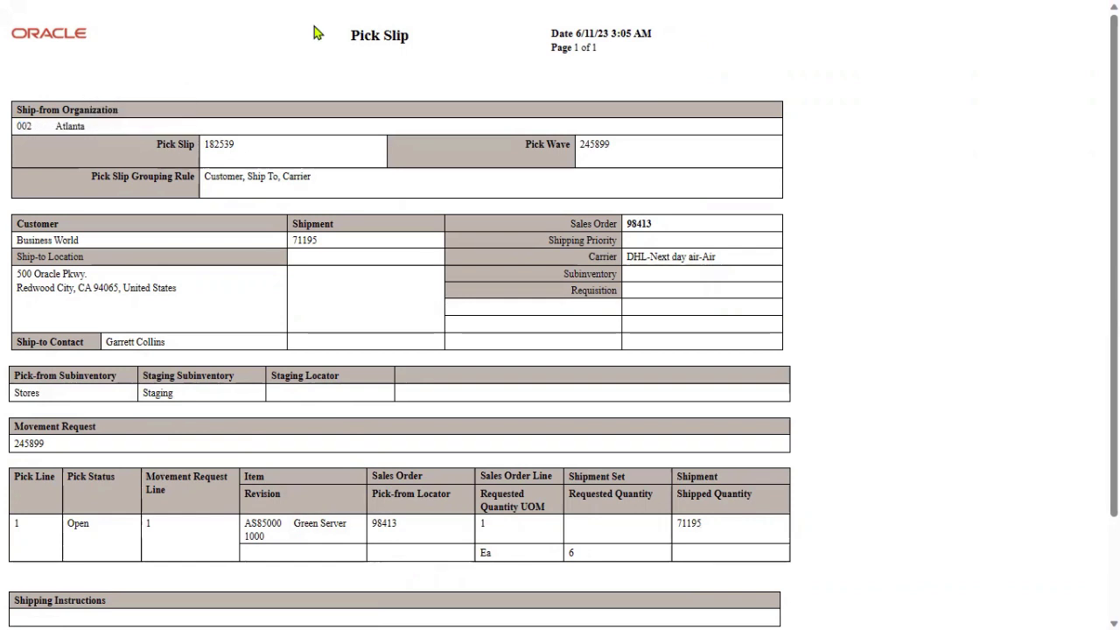
Review the pick slip's organization, customer, pick-from and staging subinventories, movement request, item and sales order fields.
mouse_move(20, 93)
left_mouse_down()
mouse_move(22, 130)
mouse_move(109, 151)
left_mouse_up()
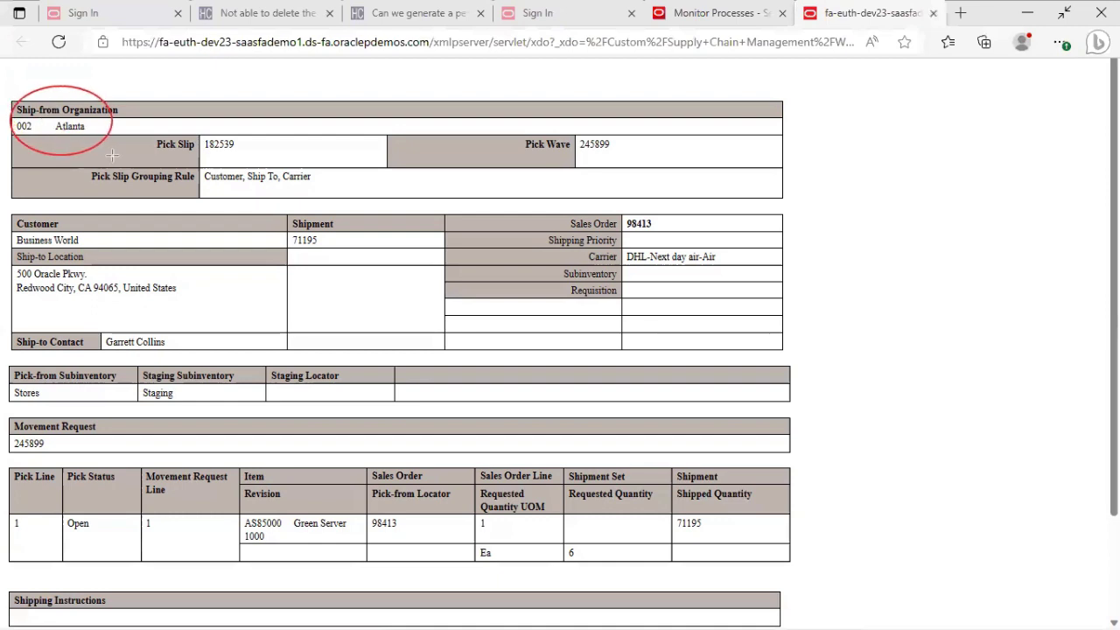
mouse_move(190, 124)
left_mouse_down()
mouse_move(262, 166)
mouse_move(280, 161)
left_mouse_up()
mouse_move(55, 202)
left_mouse_down()
mouse_move(16, 229)
mouse_move(100, 280)
left_mouse_up()
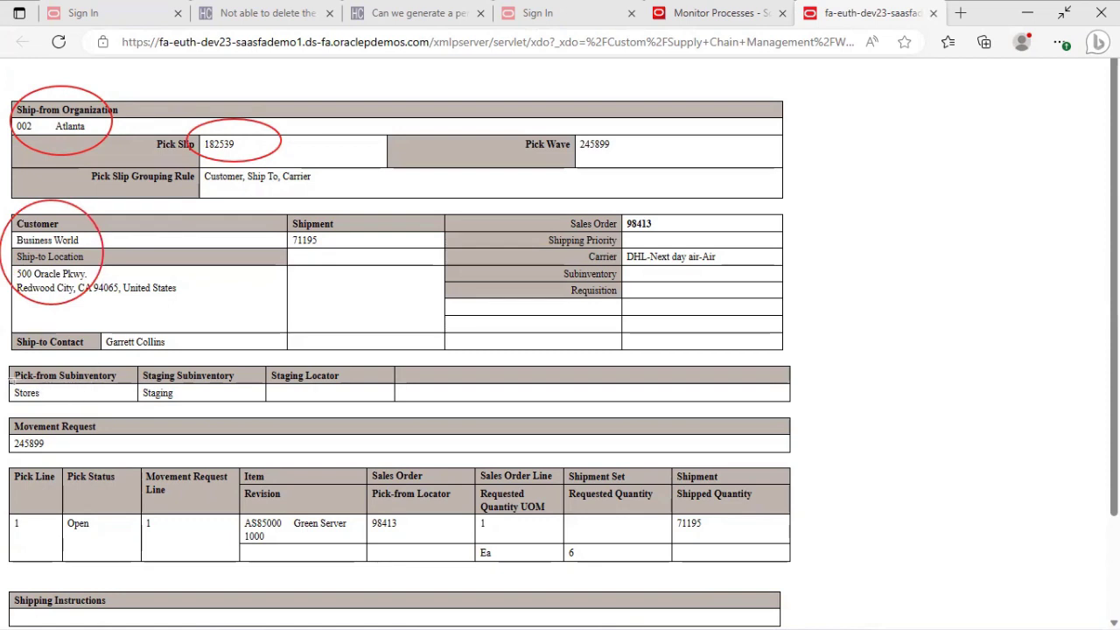
mouse_move(13, 363)
left_mouse_down()
mouse_move(50, 405)
mouse_move(114, 398)
left_mouse_up()
left_click_drag(127, 358, 224, 406)
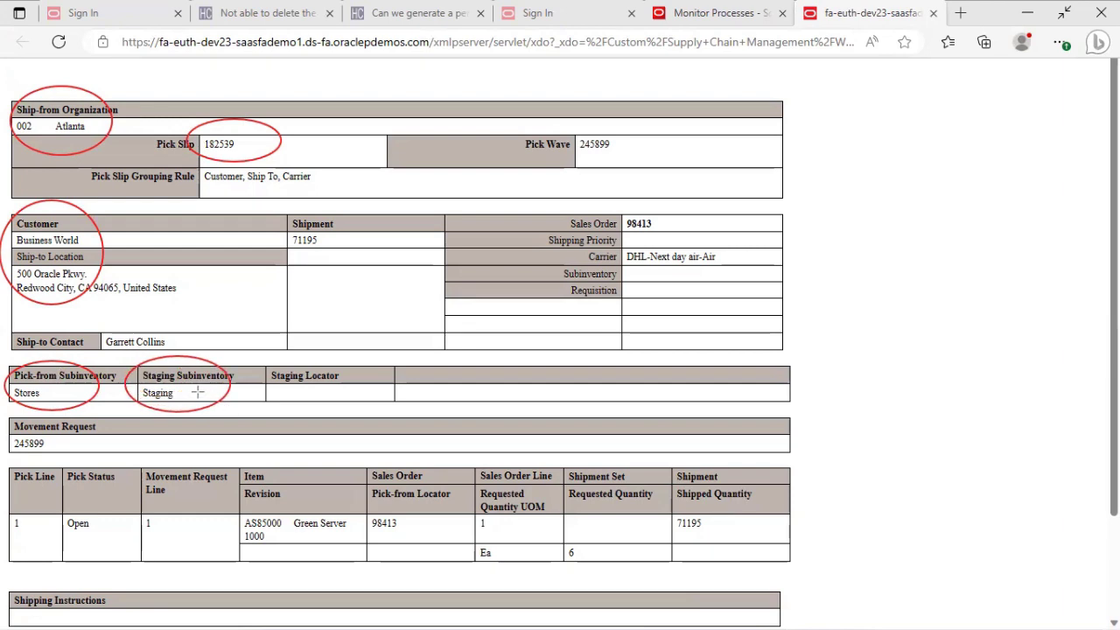
mouse_move(20, 424)
left_mouse_down()
mouse_move(7, 433)
mouse_move(75, 454)
left_mouse_up()
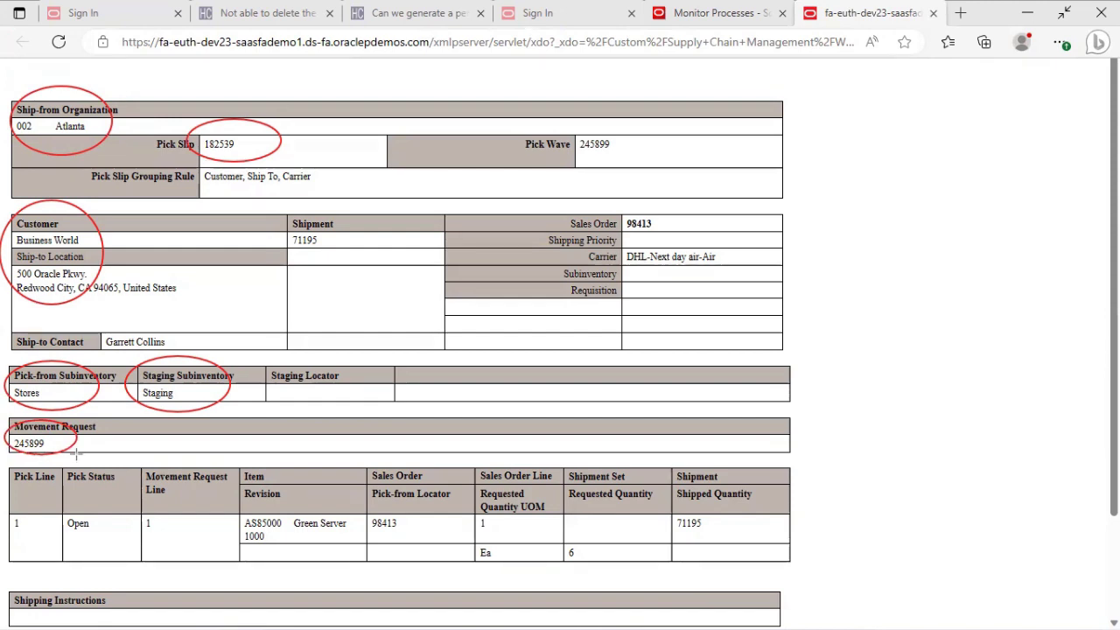
left_click_drag(227, 494, 289, 551)
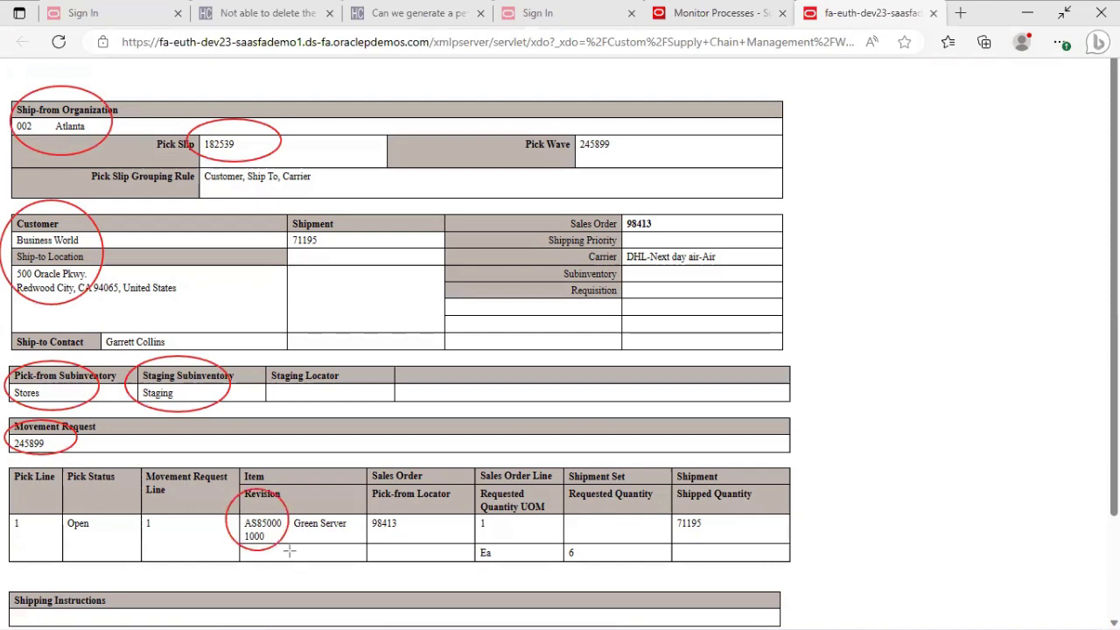
left_click_drag(357, 449, 422, 584)
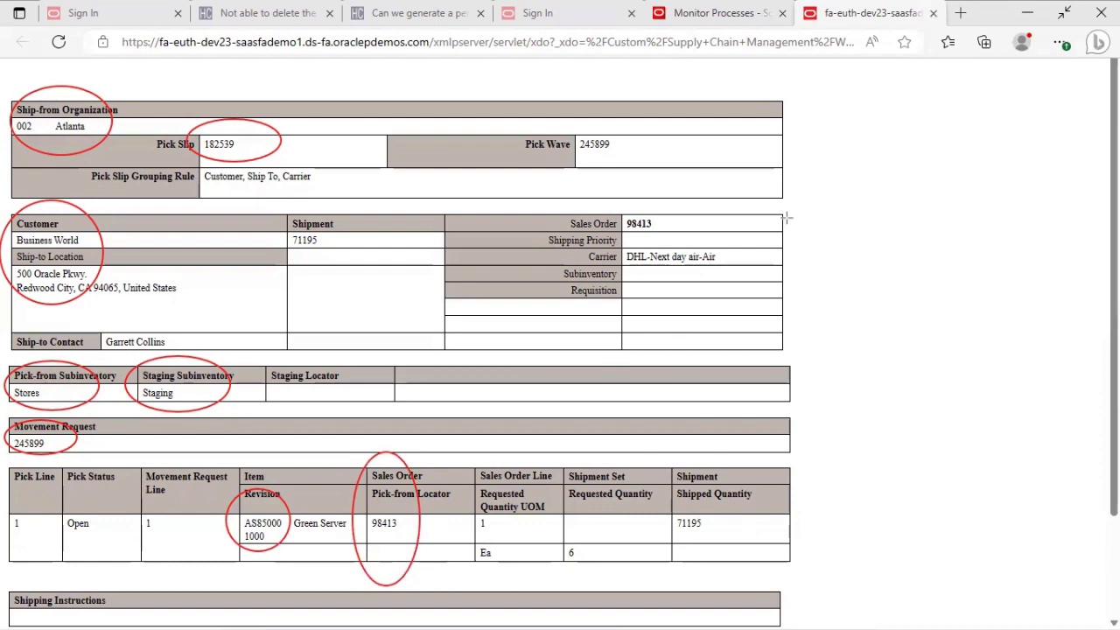
key("Escape")
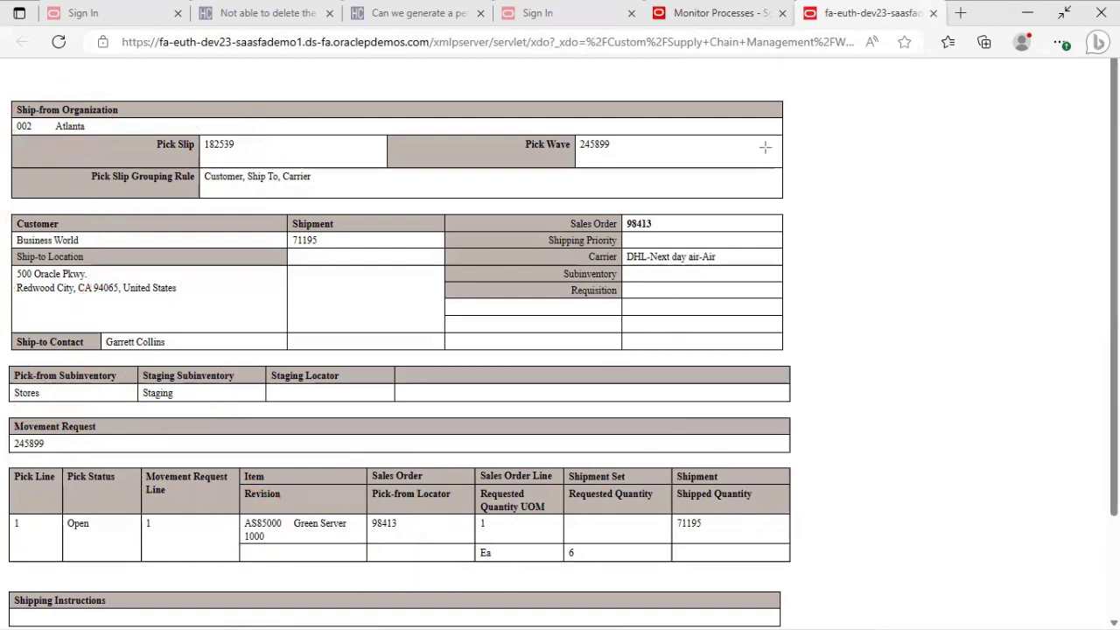
Copy the pick slip number from the report, return to the Scheduled Processes page and open Inventory Management.
double_click(218, 144)
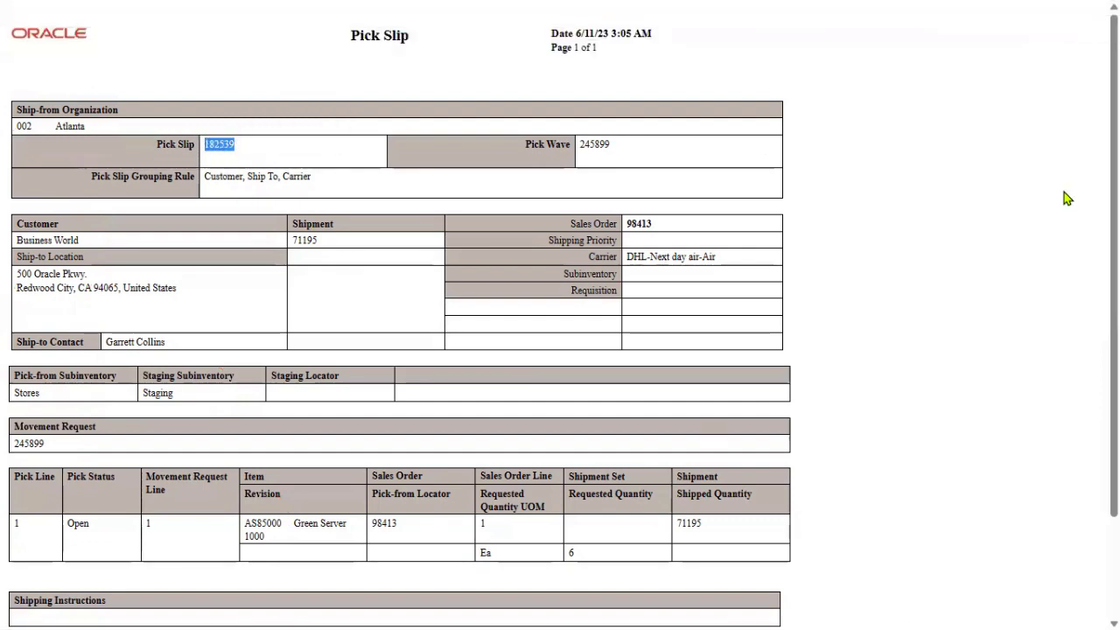
key("F11")
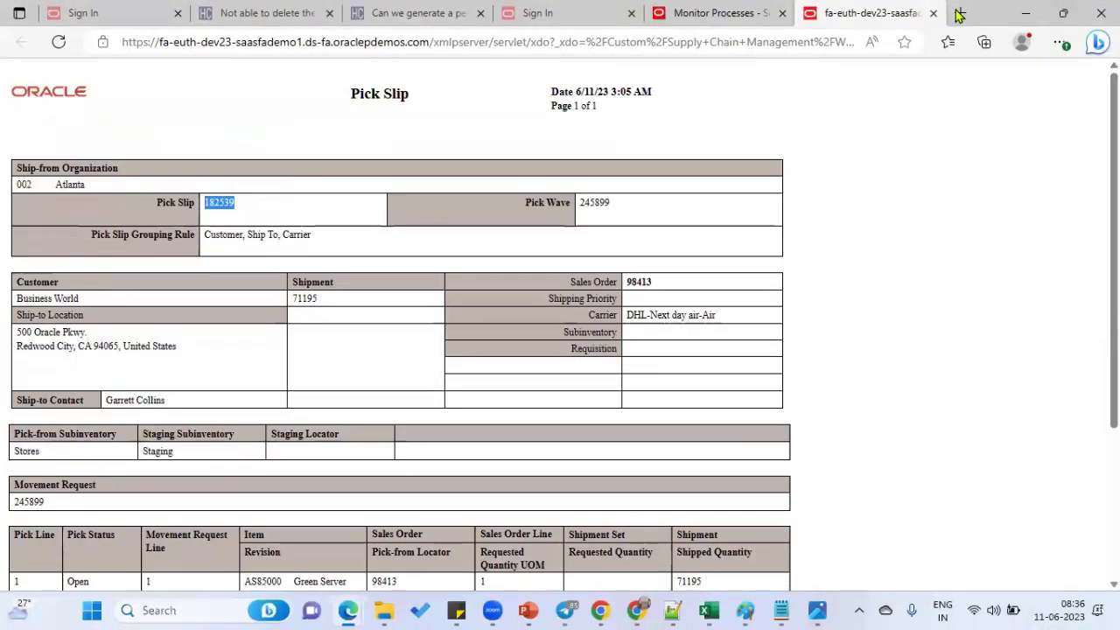
key("ctrl+shift+Tab")
scroll(312, 239, "up", 3)
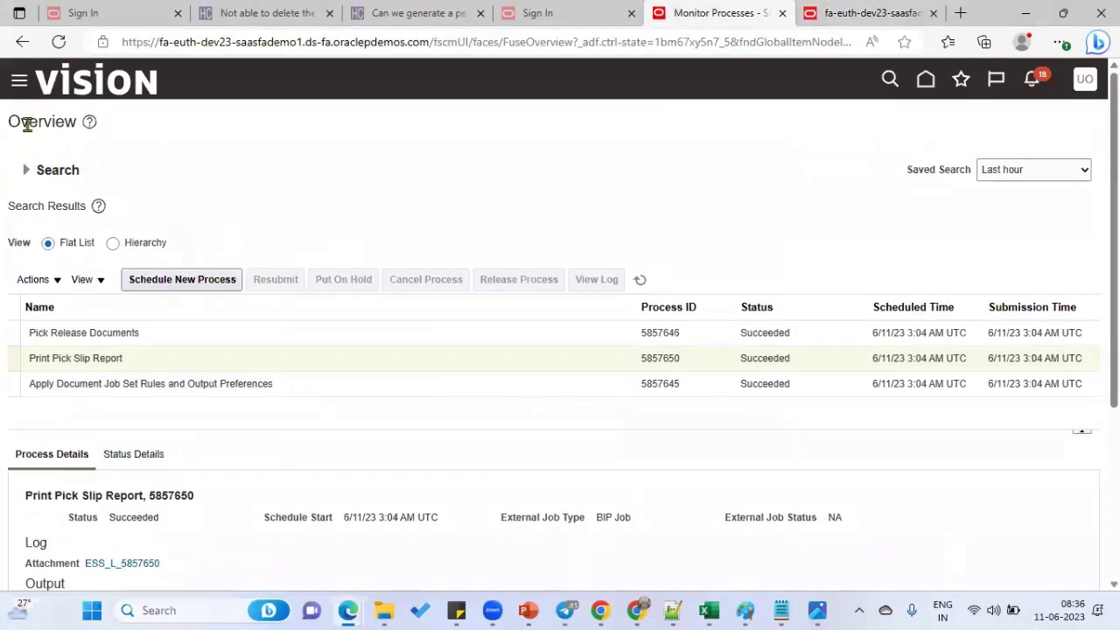
left_click(1061, 42)
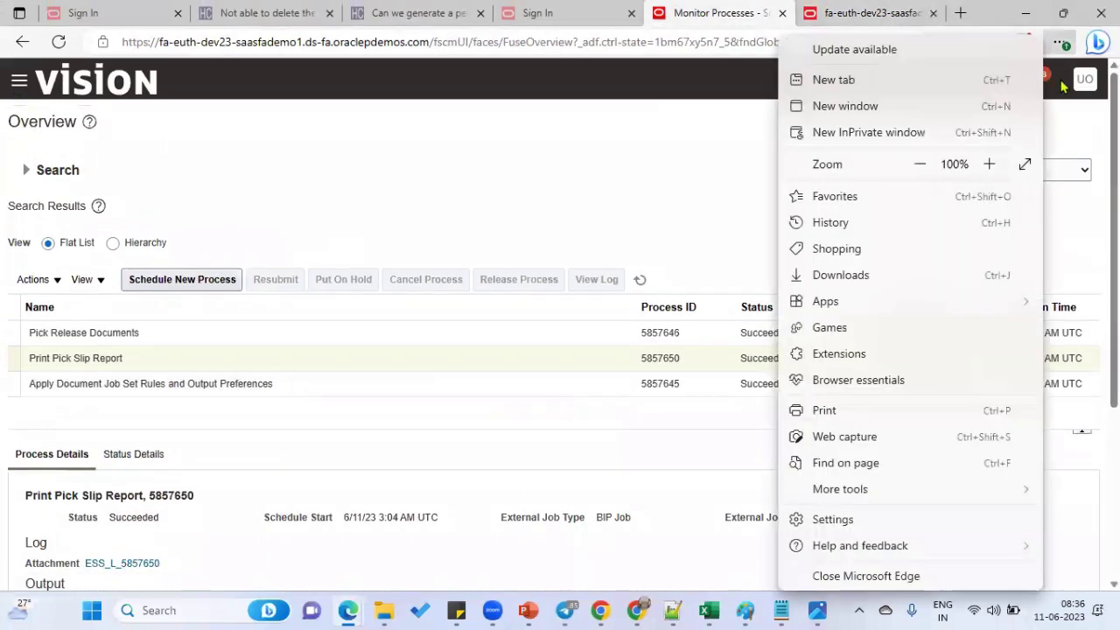
left_click(1024, 164)
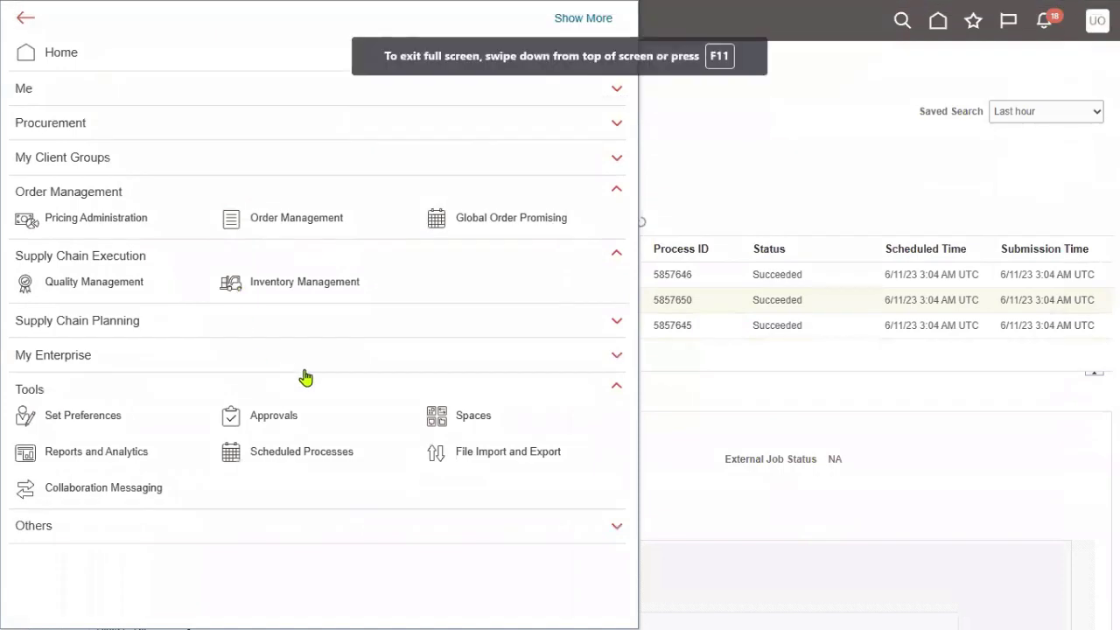
left_click(298, 282)
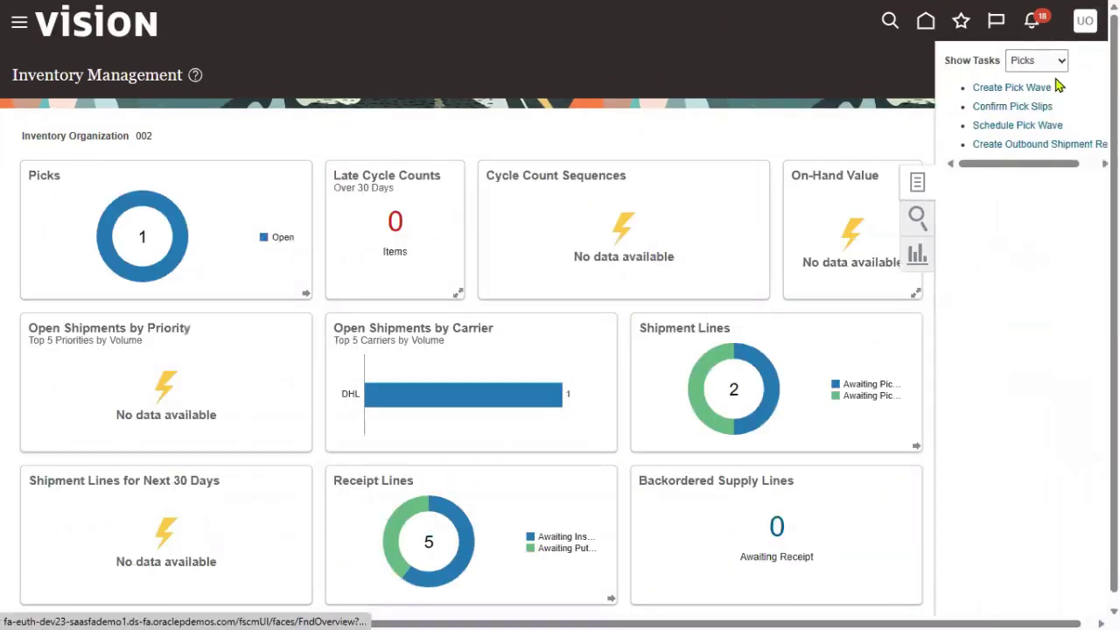
Check the on-hand quantity of item AS85000 in organization 002 through the Manage Item Quantities task.
left_click(1017, 82)
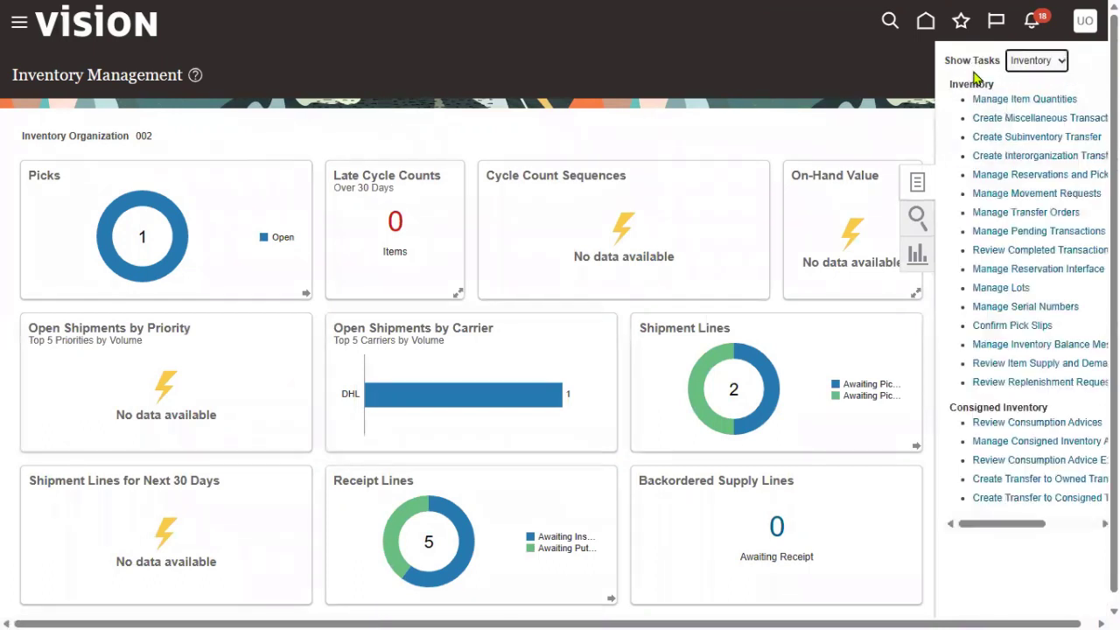
left_click(1000, 100)
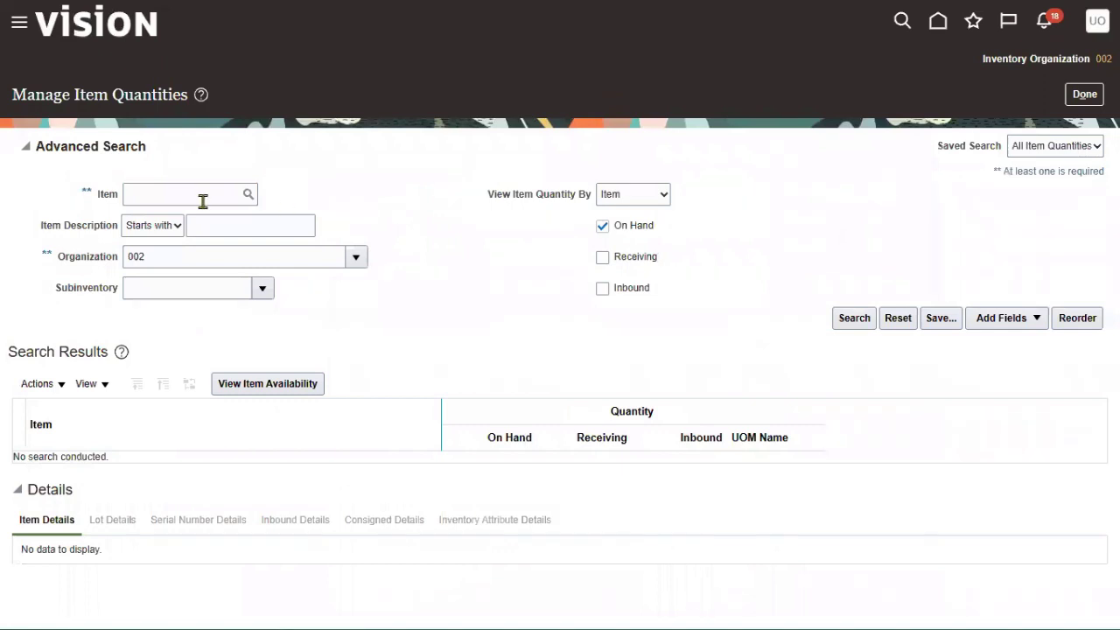
left_click(186, 187)
type("AS")
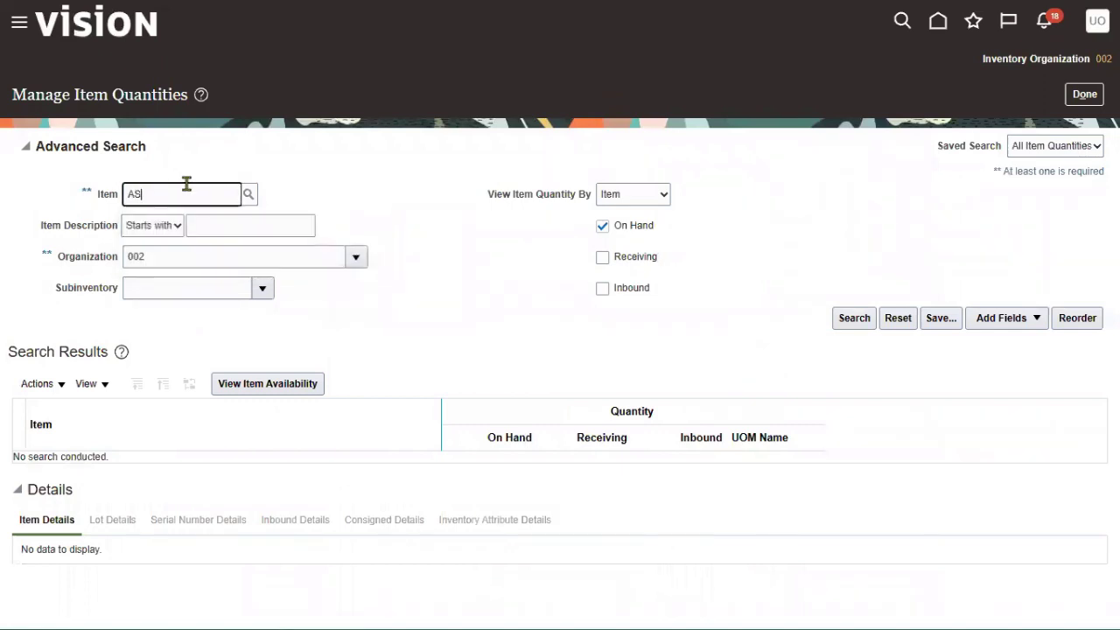
type("85000")
key("Tab")
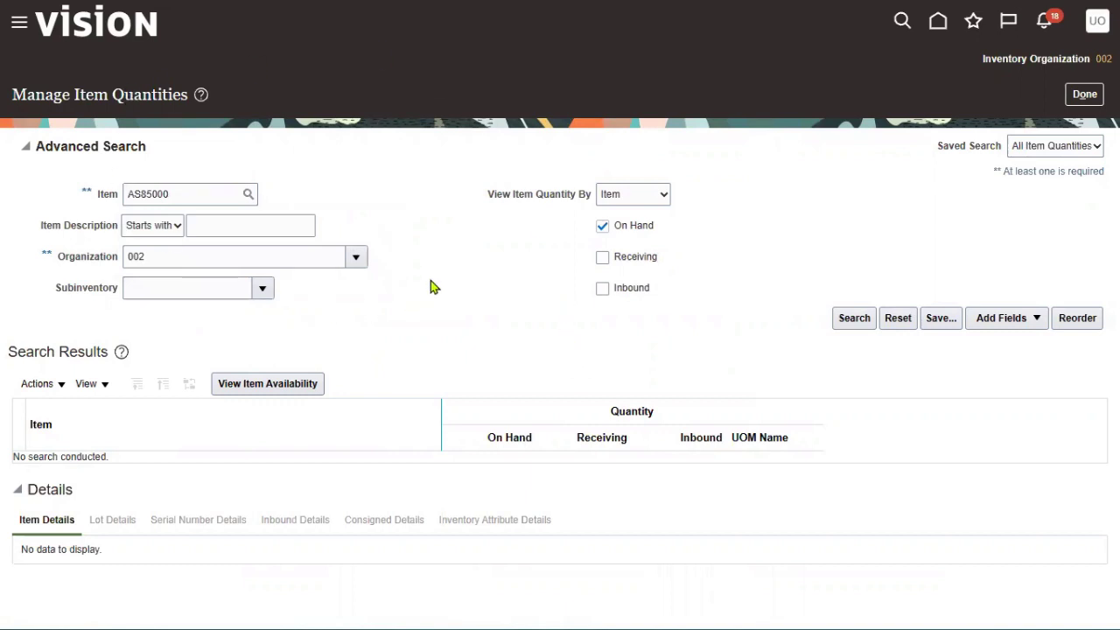
type("Green Server 1000")
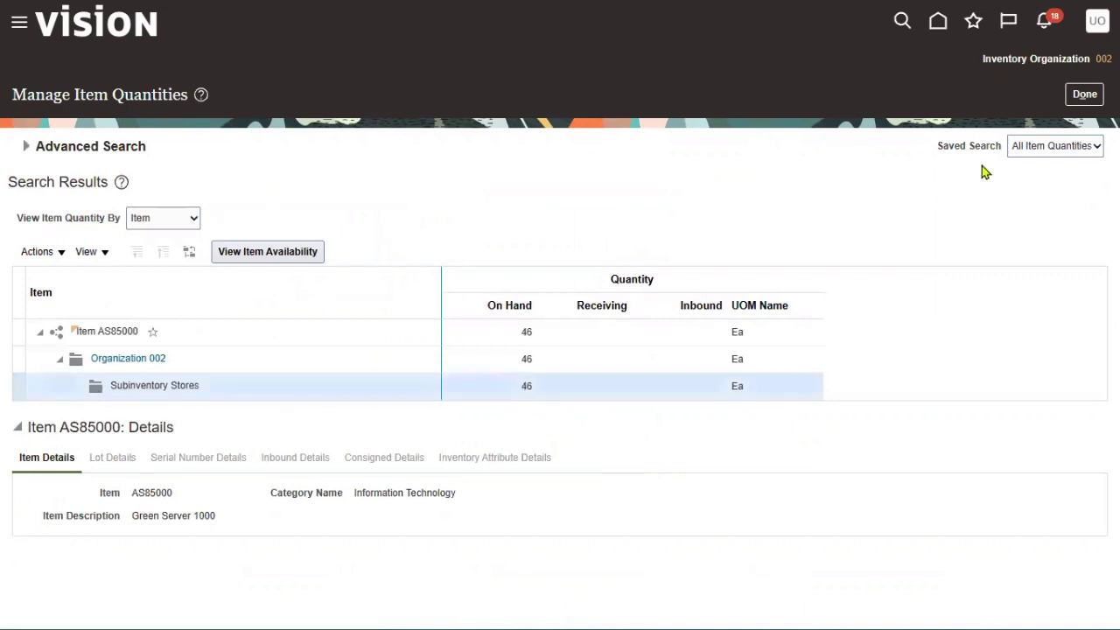
left_click(1083, 94)
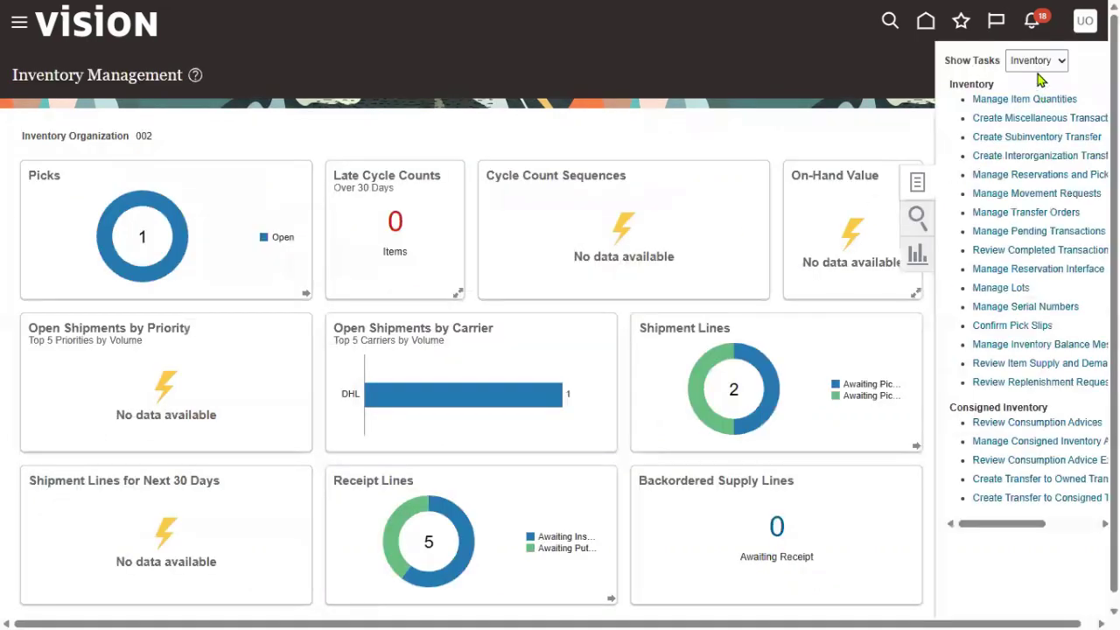
Open the Confirm Pick Slips task from the Picks tasks in Inventory Management.
left_click(1040, 65)
left_click(1023, 119)
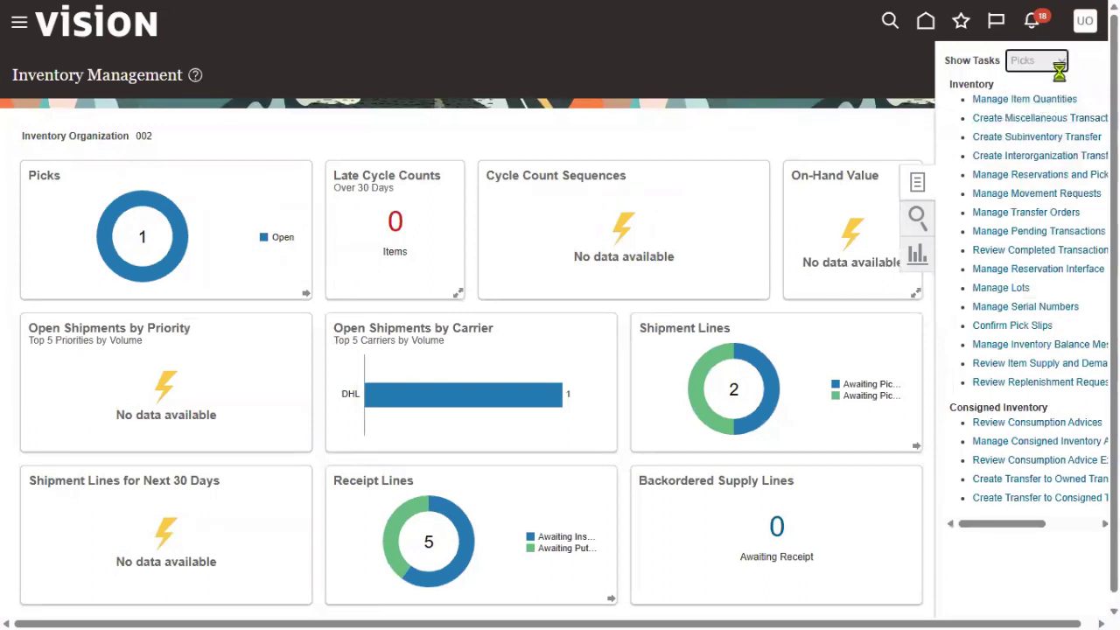
left_click(1022, 108)
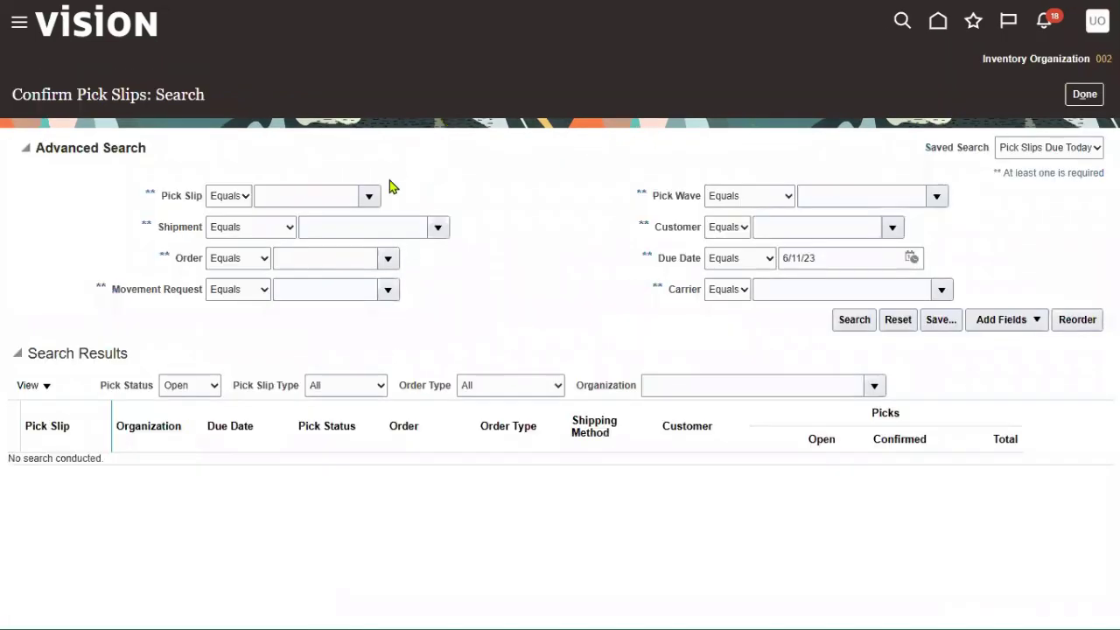
Search for pick slip 182539 with the due date criterion cleared, and open it for confirmation.
left_click(335, 194)
left_click(418, 217)
left_click(854, 319)
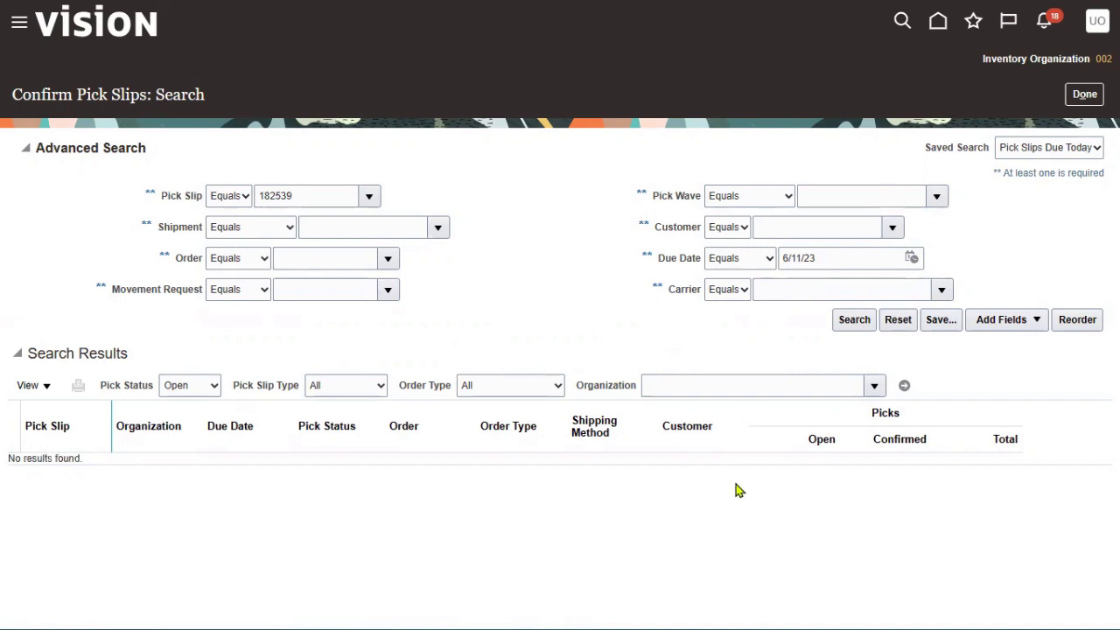
left_click_drag(827, 263, 730, 260)
key("BackSpace")
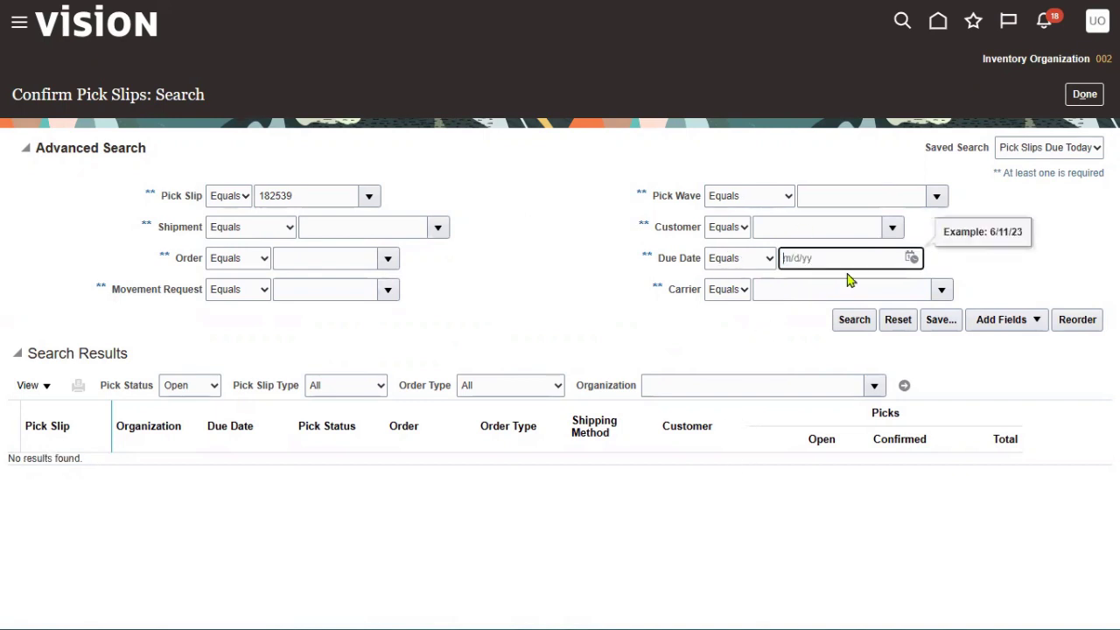
left_click(851, 320)
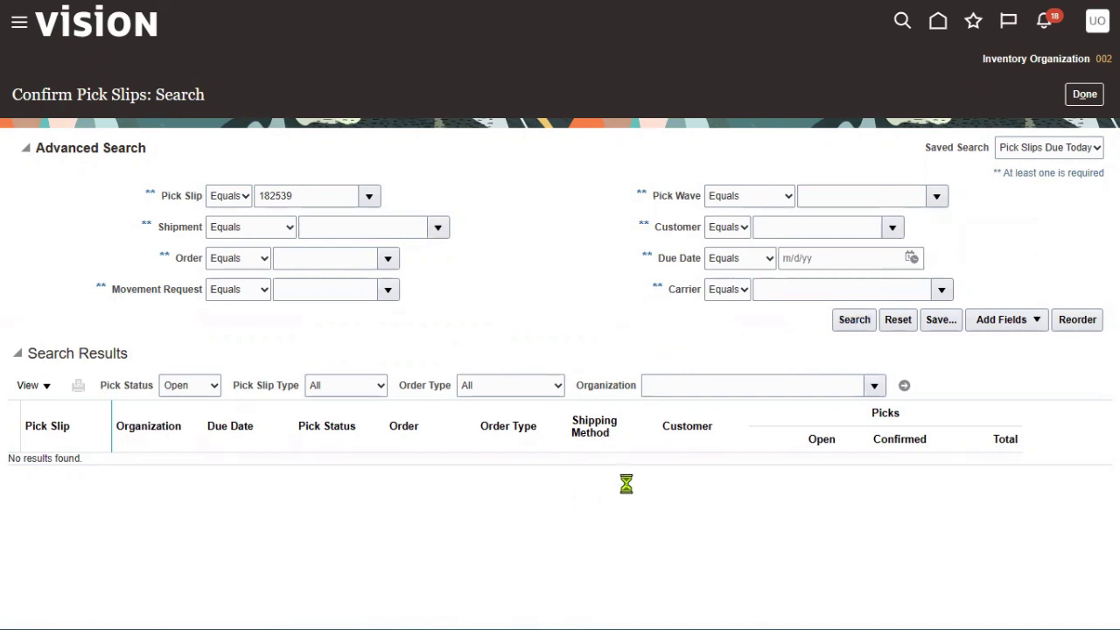
left_click(37, 297)
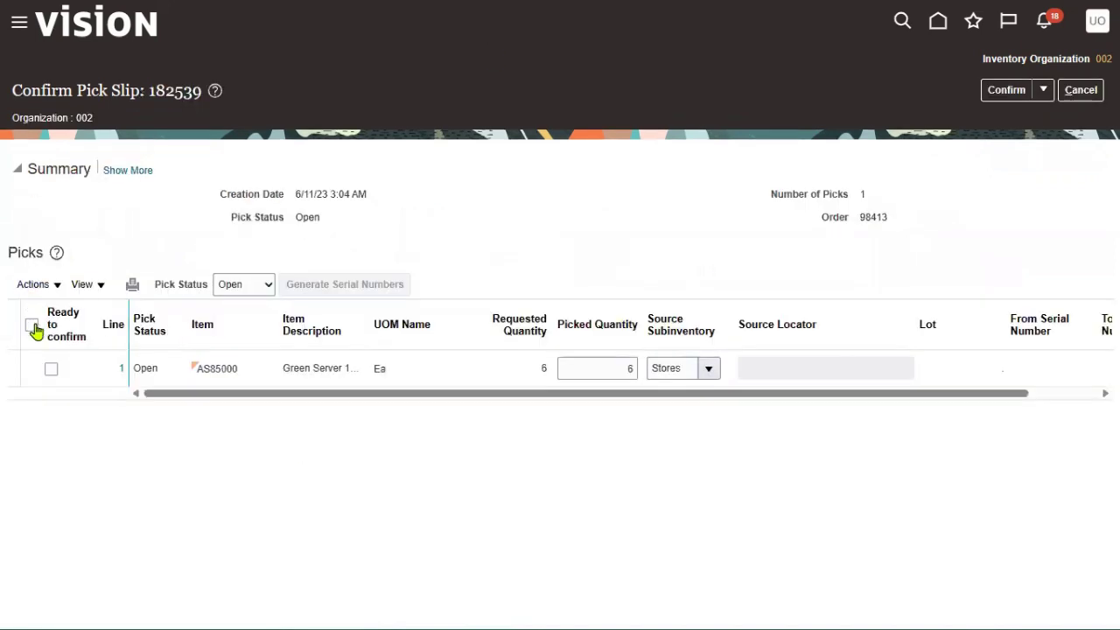
Mark all picks on the pick slip as ready to confirm, and use Confirm and Go to Ship Confirm.
left_click(33, 328)
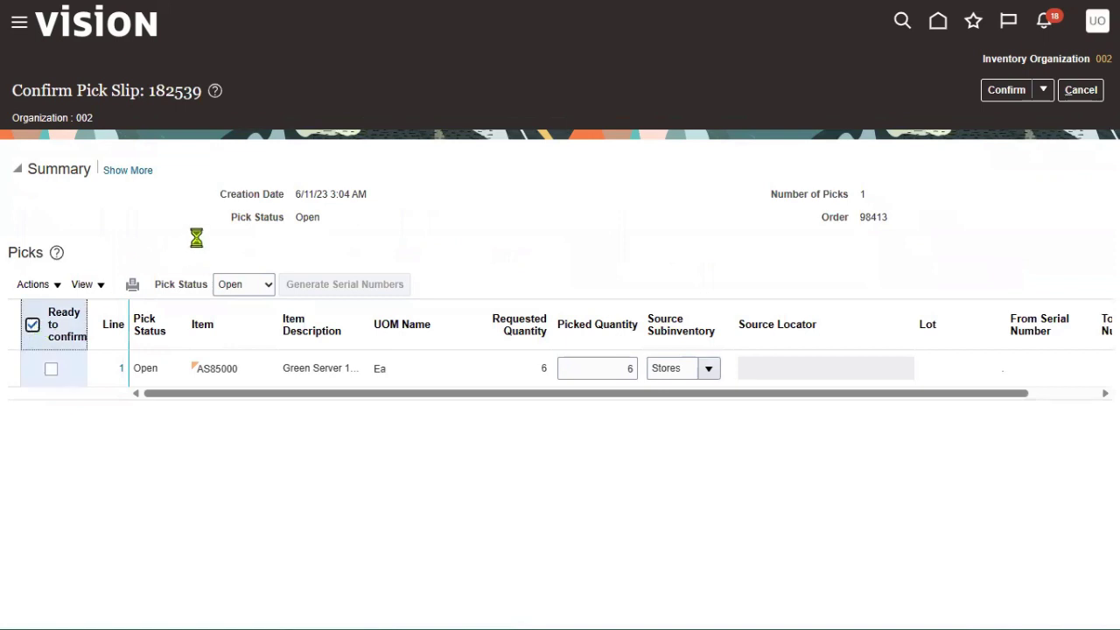
left_click(1042, 92)
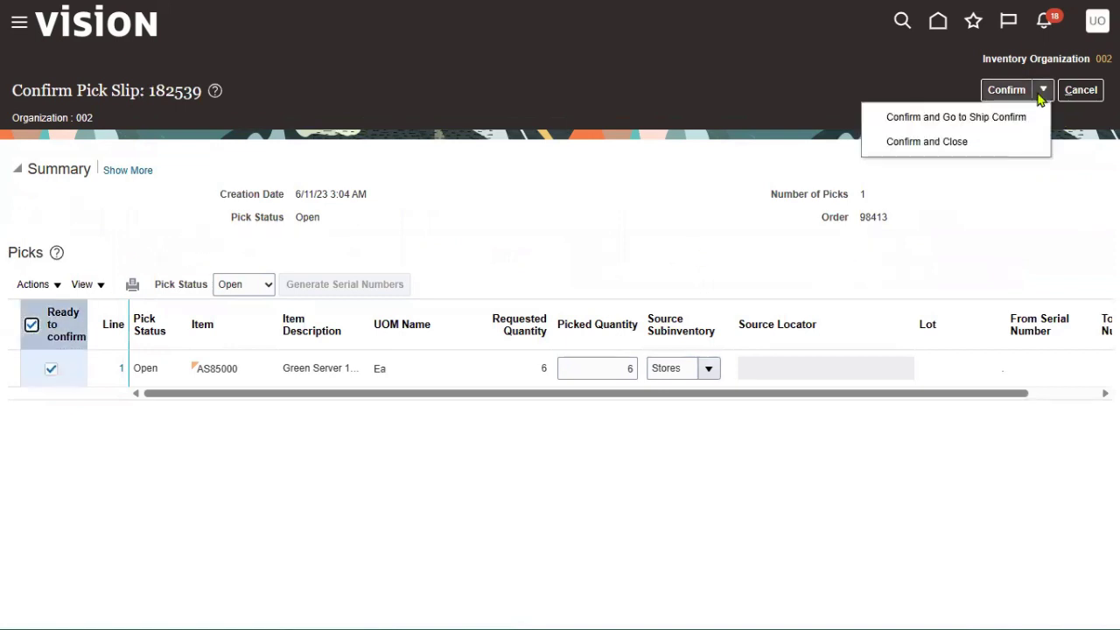
left_click(921, 119)
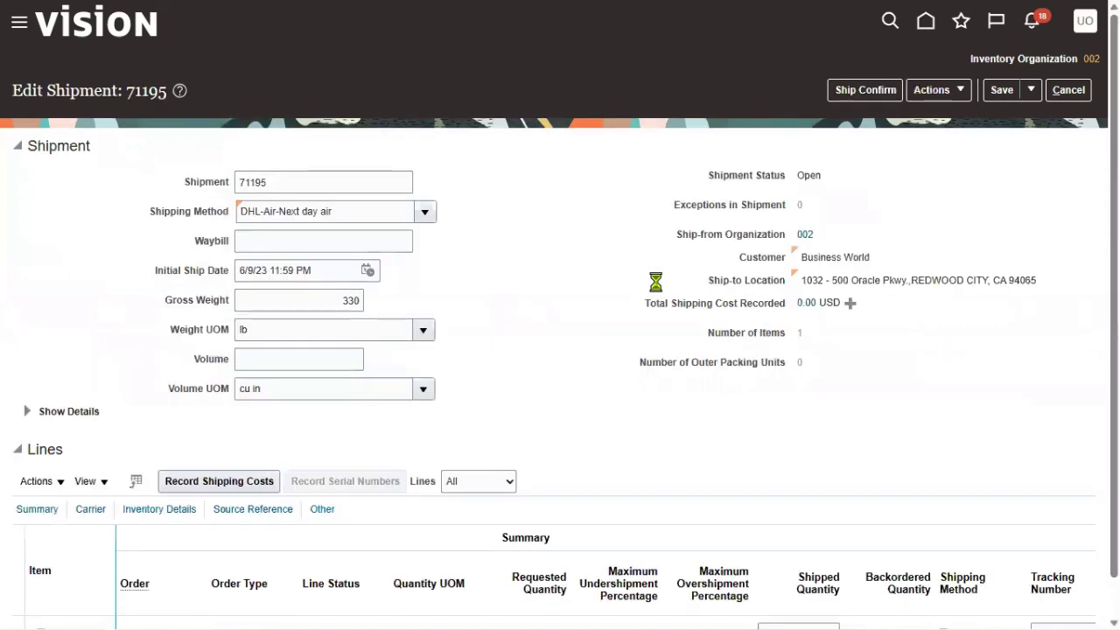
Ship confirm the order's open shipment and save and close Manage Shipments to return to Inventory Management.
left_click(1030, 91)
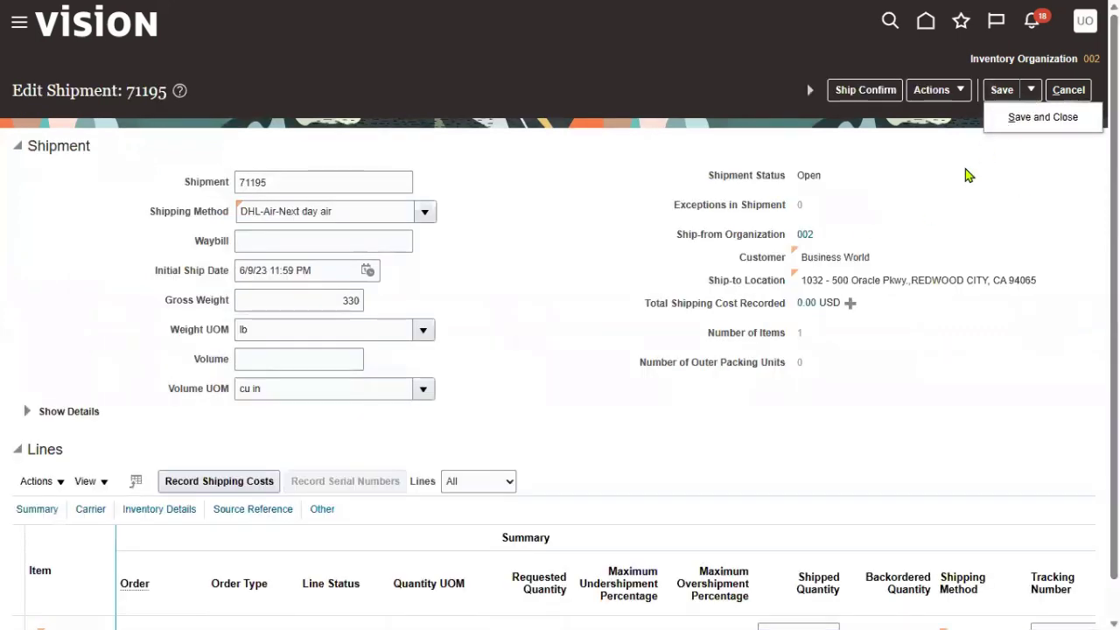
left_click(885, 95)
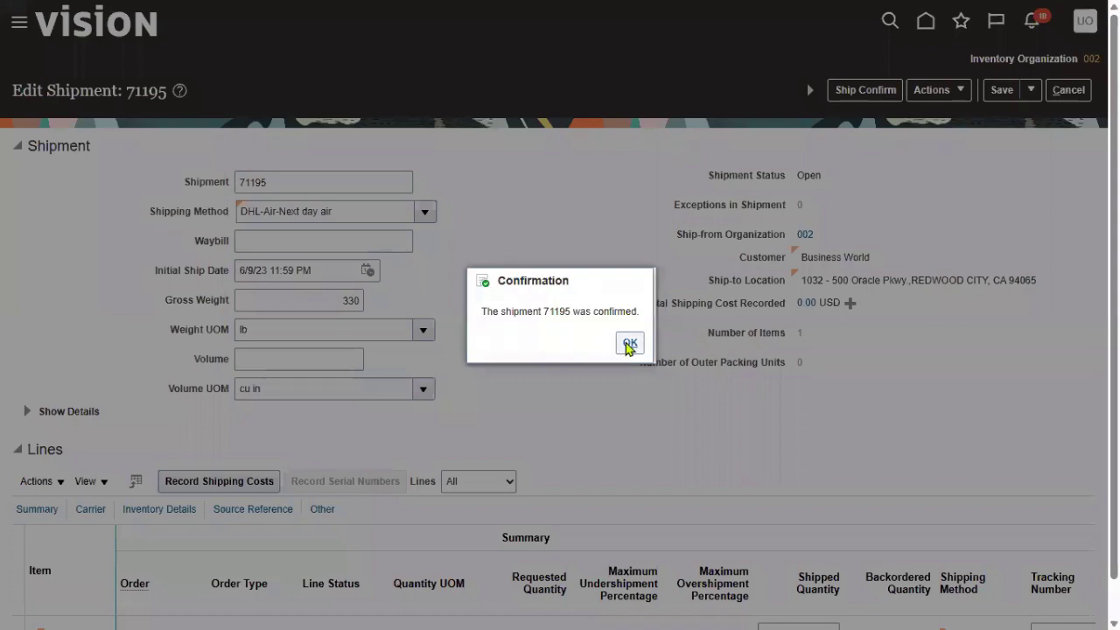
left_click(629, 344)
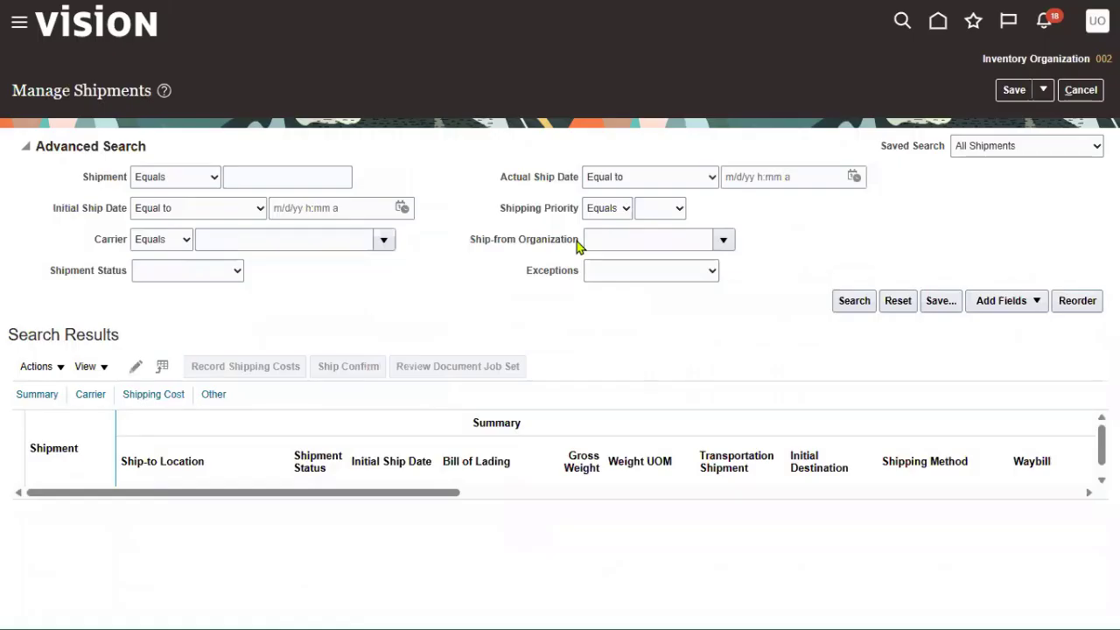
left_click(1043, 91)
left_click(1037, 119)
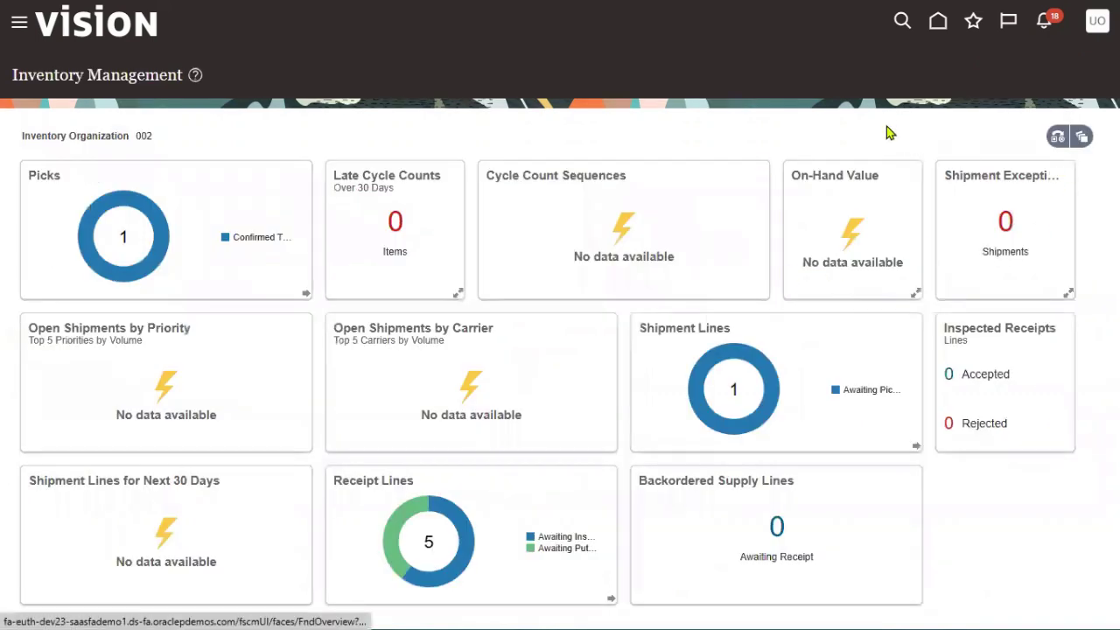
Open the Manage Item Quantities task from the Inventory tasks in Inventory Management.
left_click(1041, 66)
left_click(1041, 80)
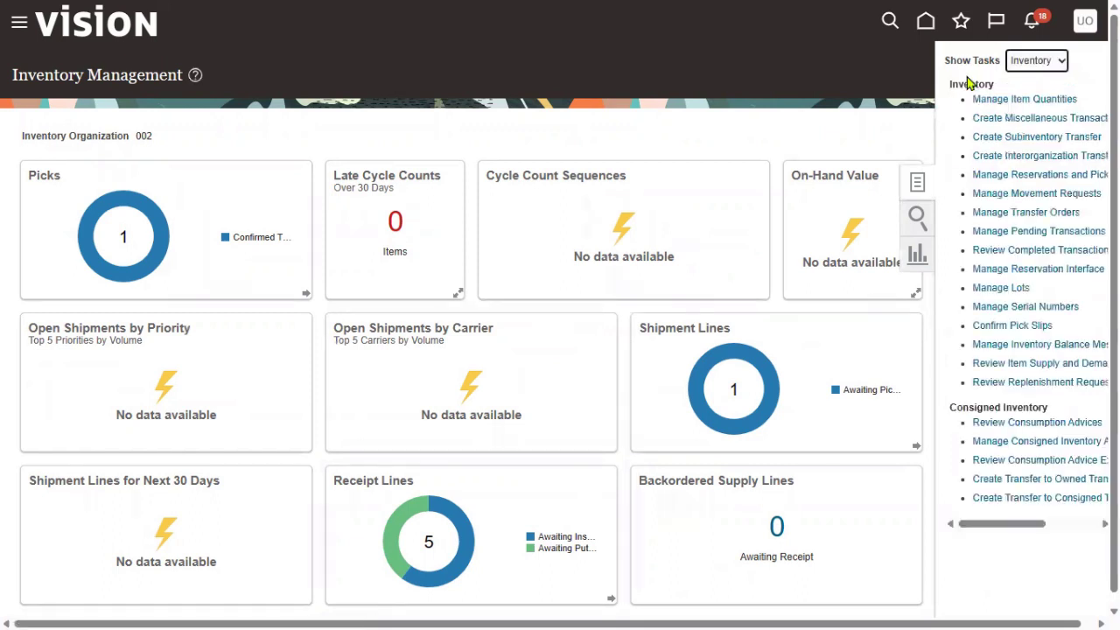
left_click(1005, 102)
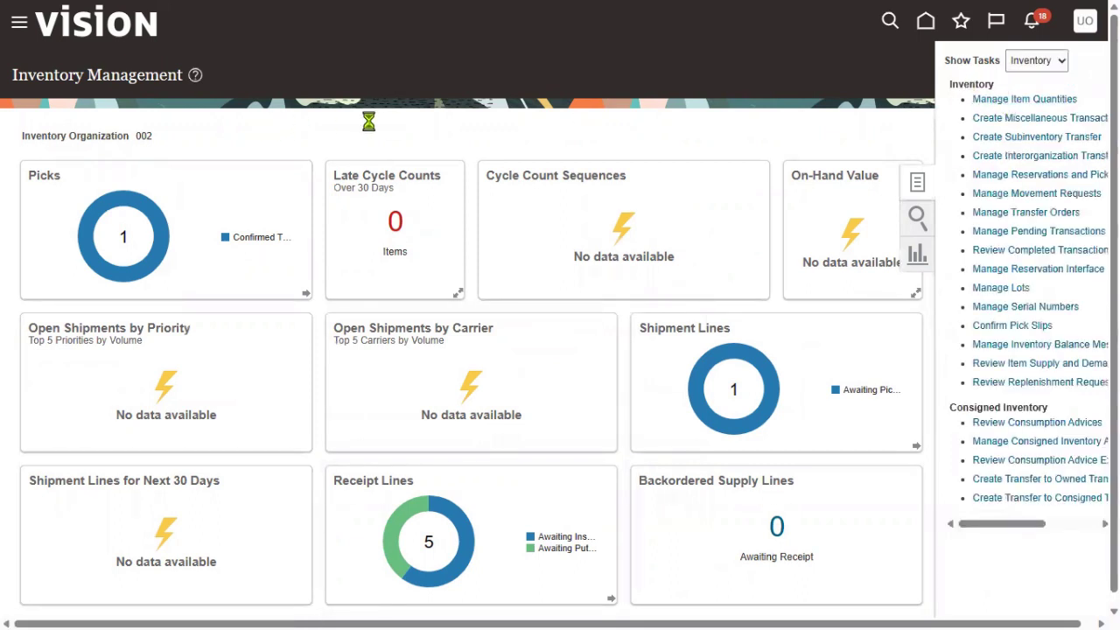
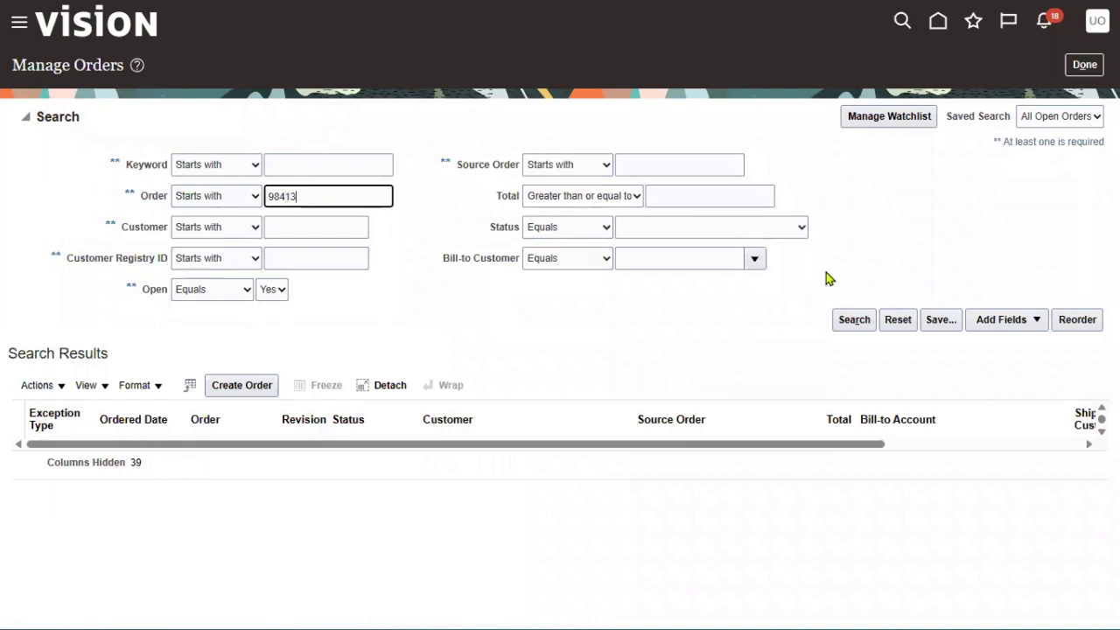
Search Manage Orders for the entered sales order number, open the order and switch it to Fulfillment View.
left_click(852, 319)
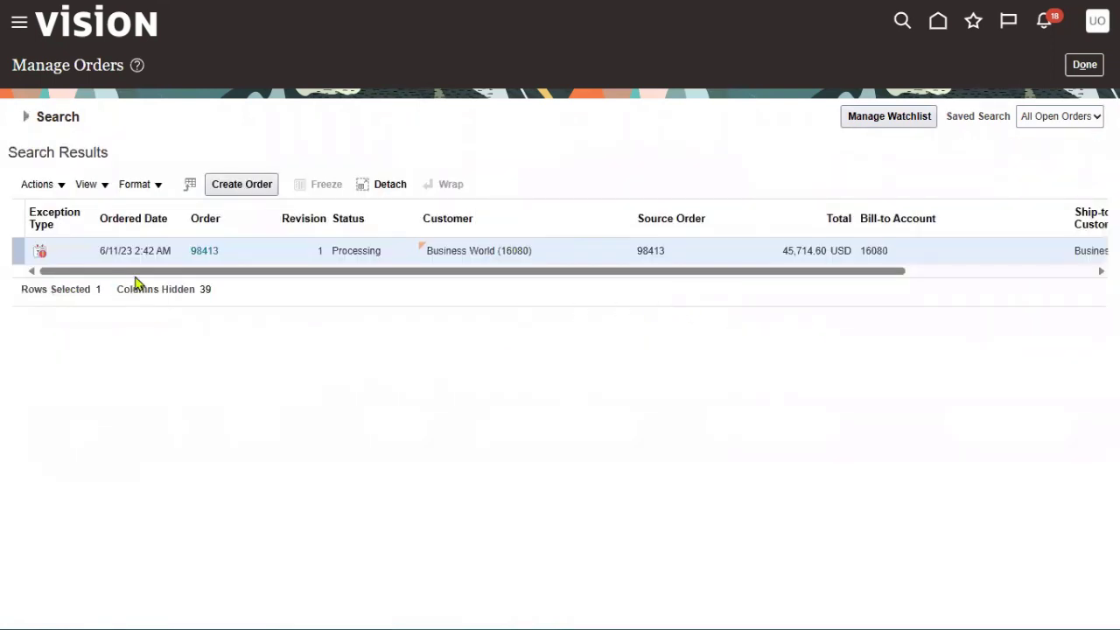
left_click(205, 251)
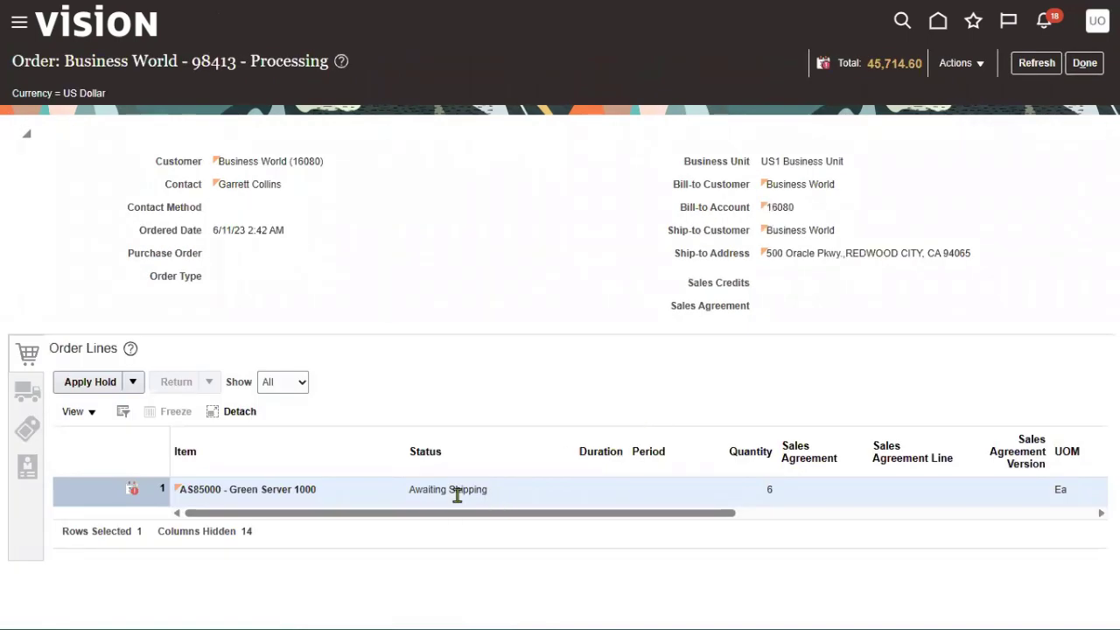
left_click(966, 70)
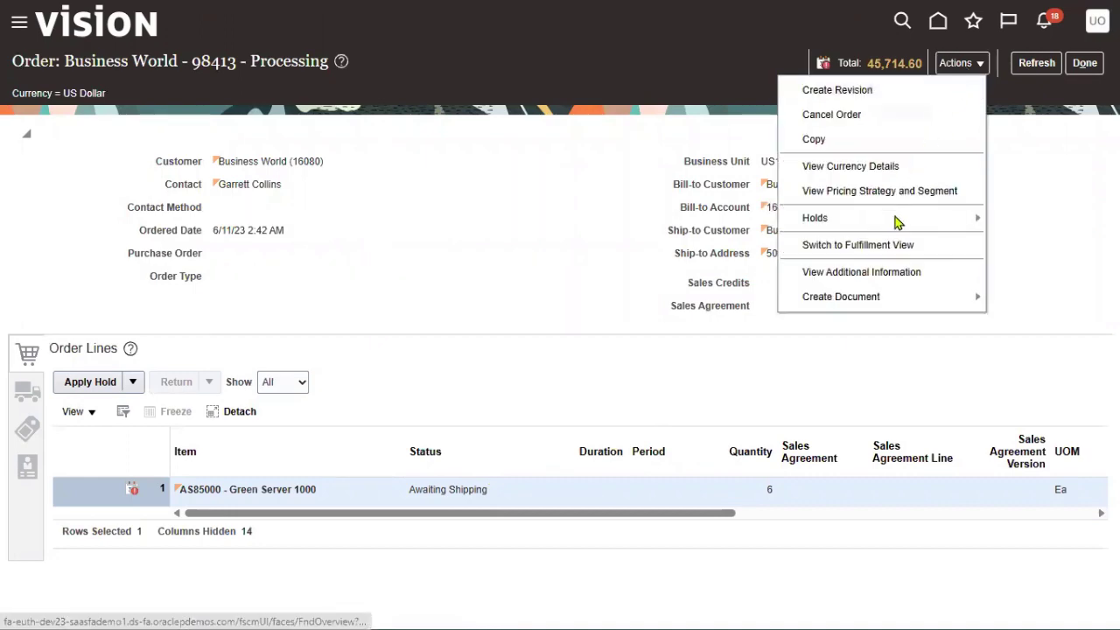
left_click(885, 245)
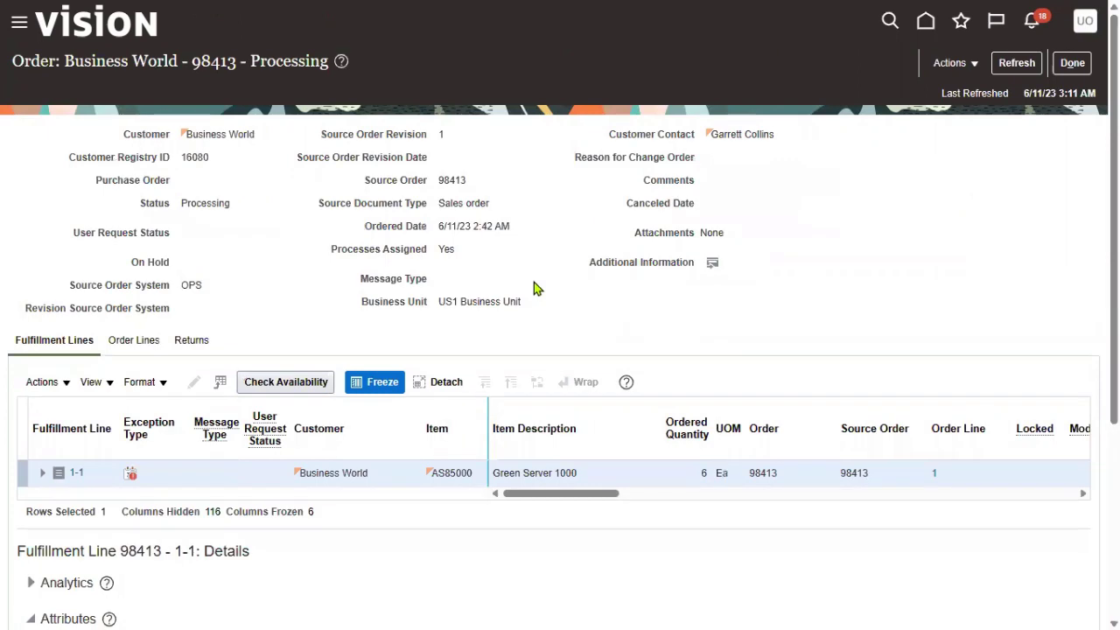
Examine the order's fulfillment line supply details and its order lines for shipping and orchestration information.
scroll(173, 485, "down", 3)
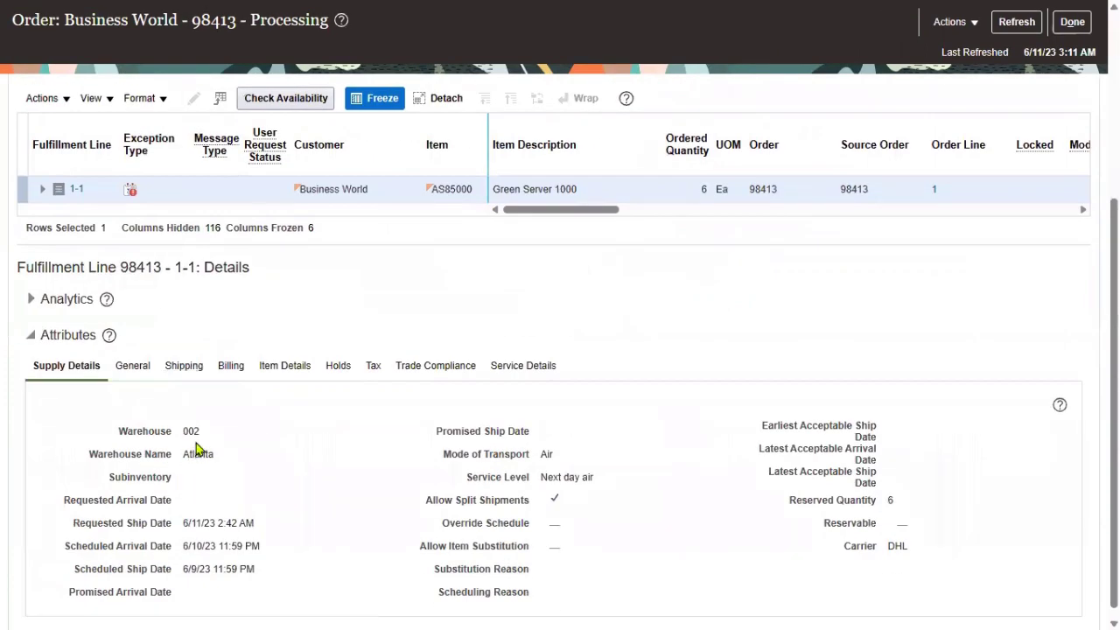
scroll(223, 306, "up", 3)
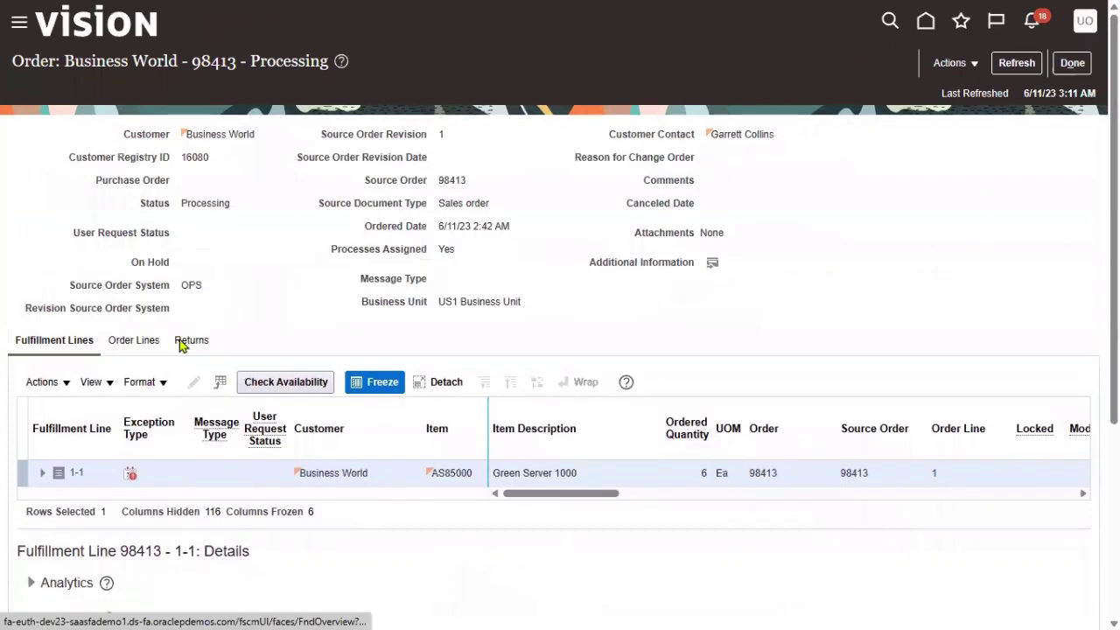
left_click(42, 473)
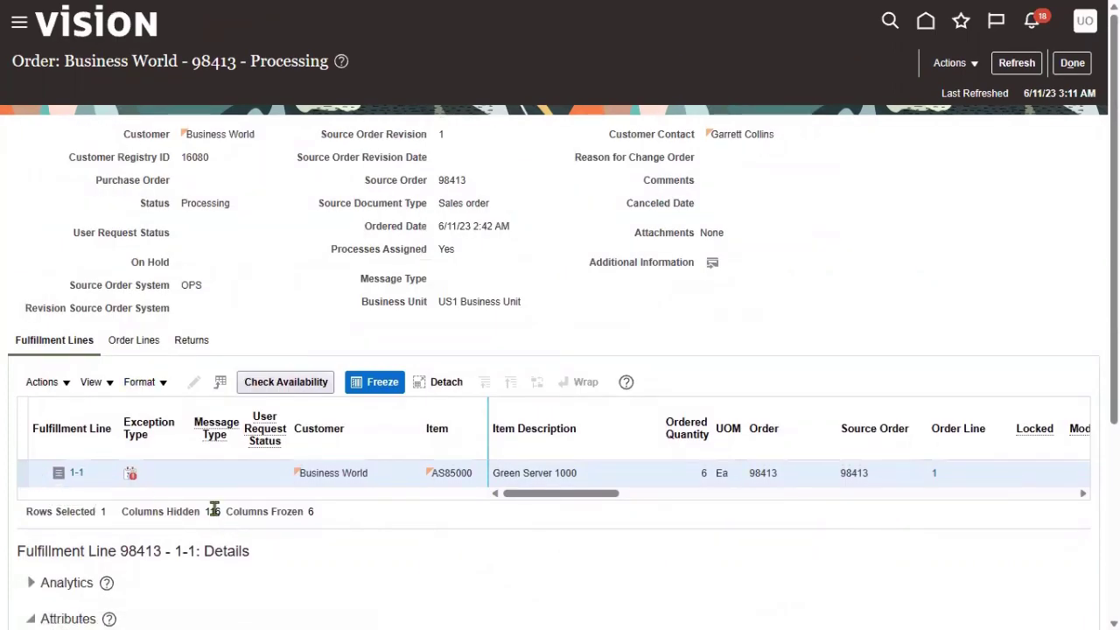
left_click(133, 343)
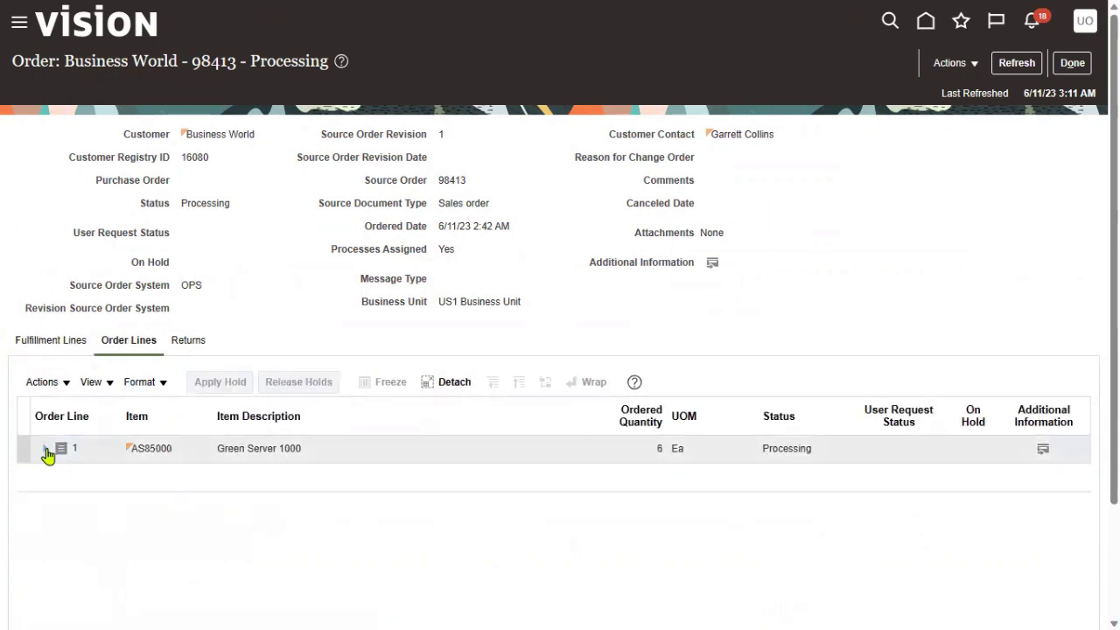
left_click(46, 450)
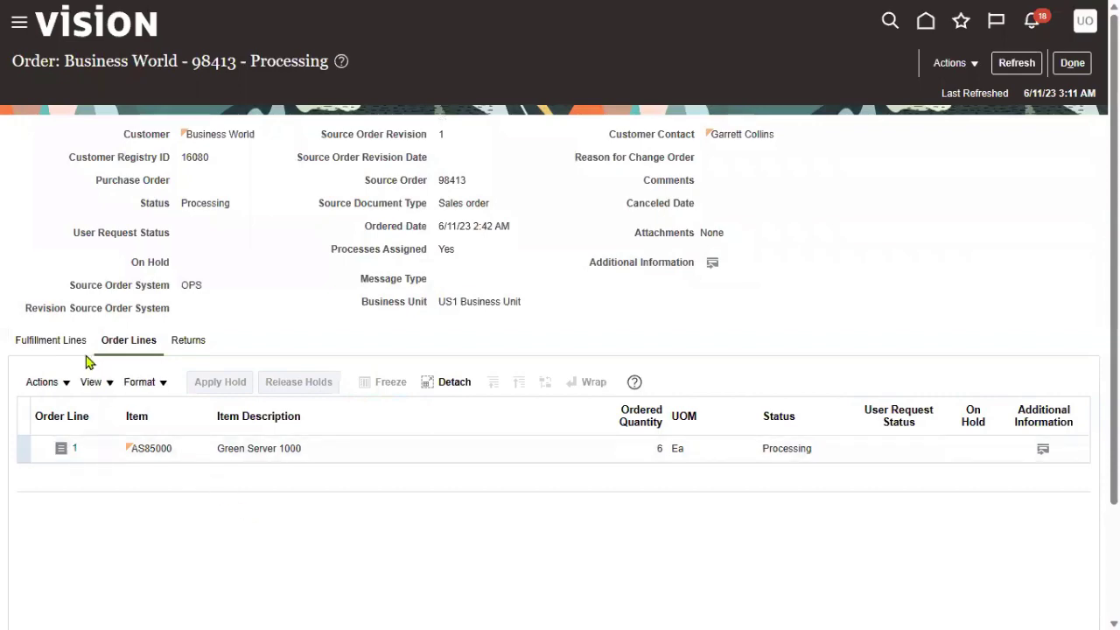
left_click(60, 345)
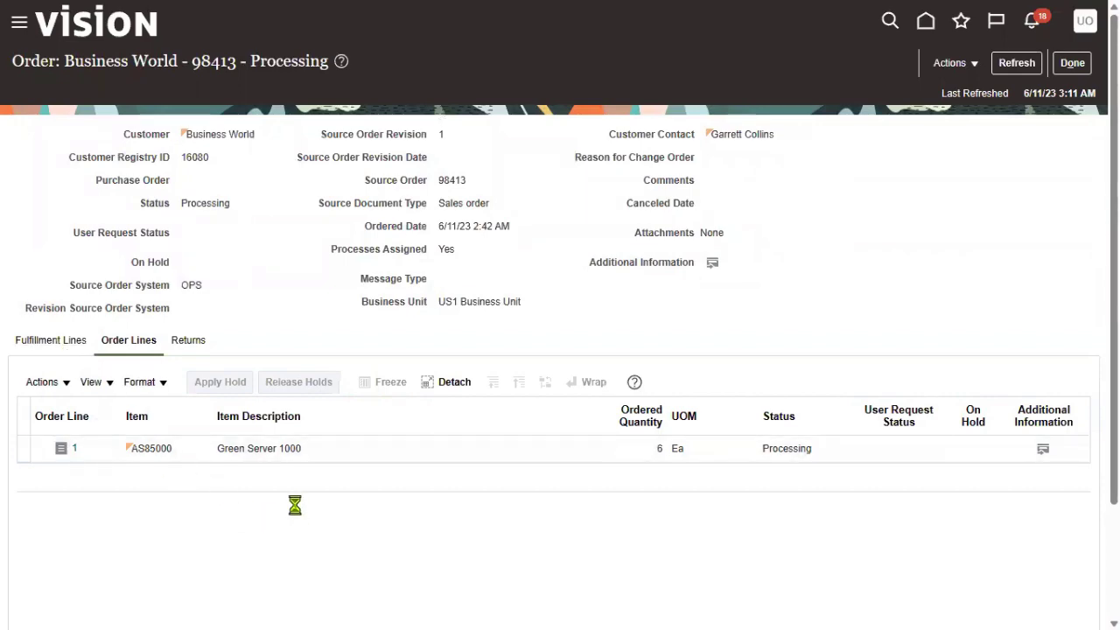
scroll(274, 536, "down", 3)
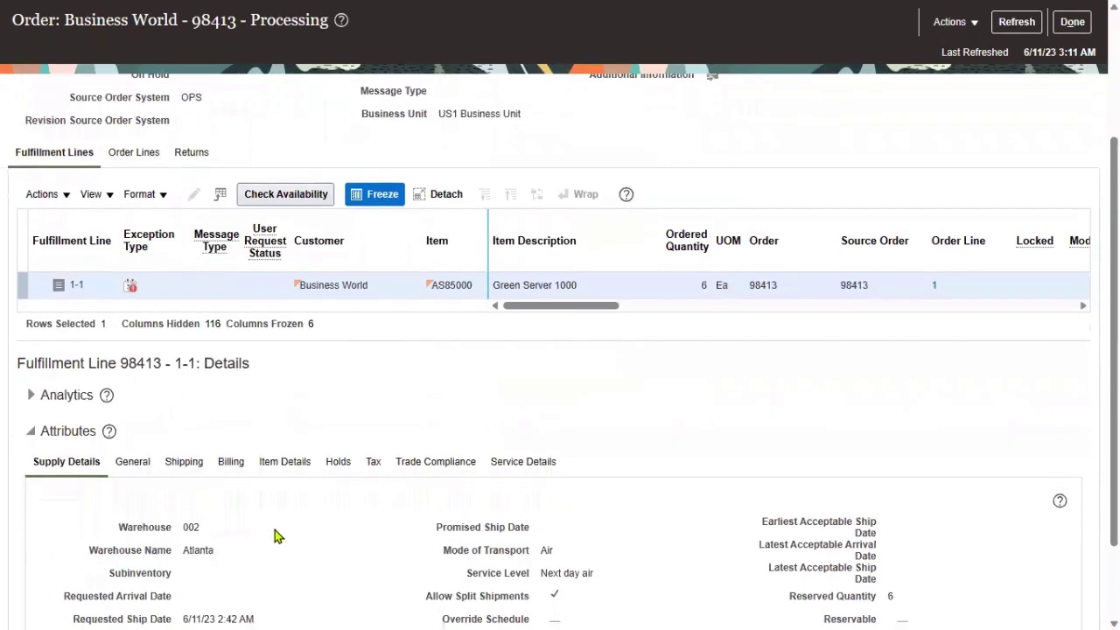
scroll(217, 538, "down", 2)
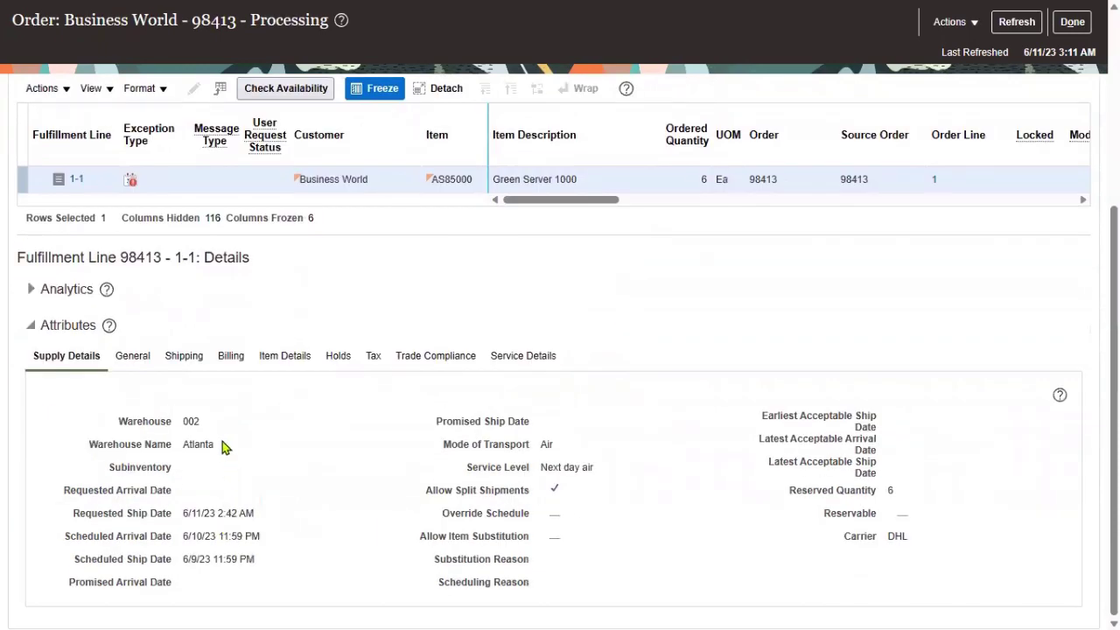
scroll(263, 387, "up", 5)
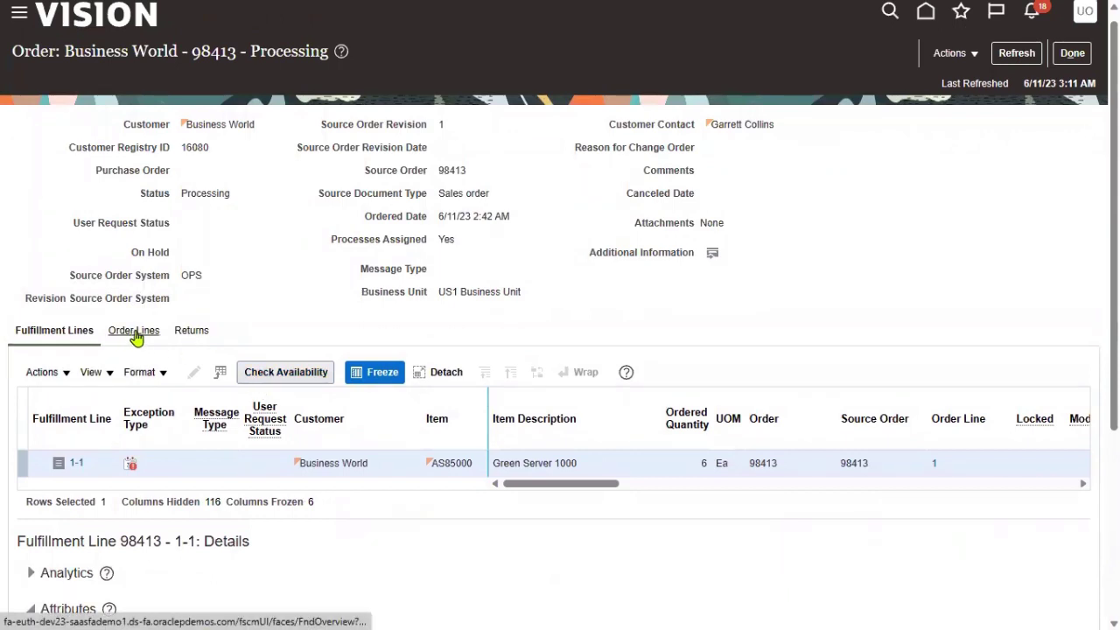
Open fulfillment line 1-1, examine its general details including the orchestration process number, and return to the order.
left_click(77, 463)
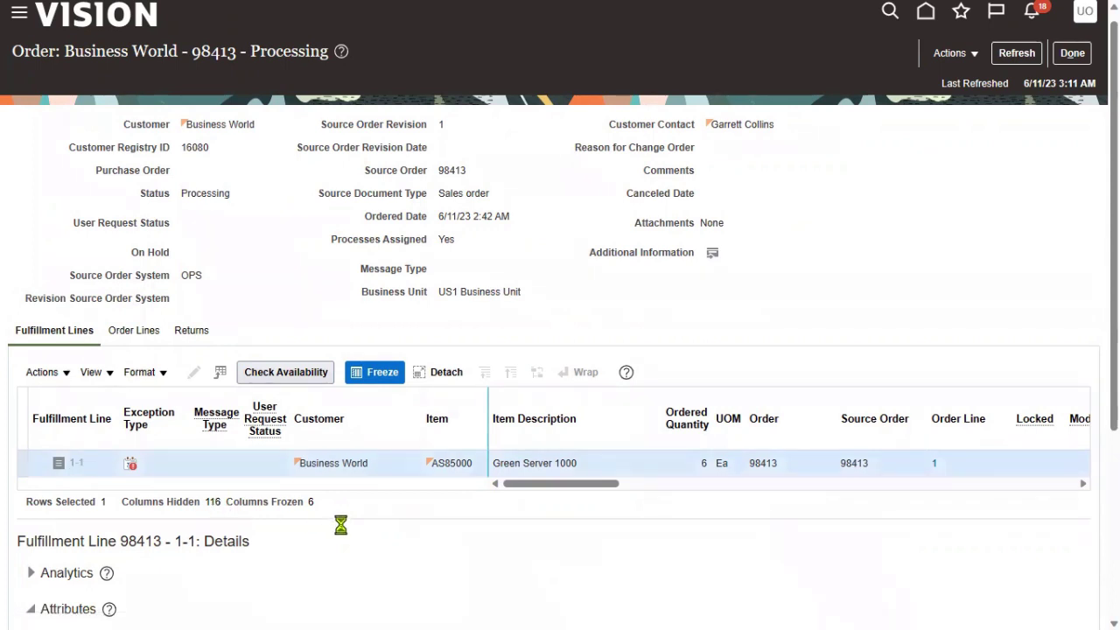
scroll(146, 510, "down", 1)
scroll(145, 510, "down", 2)
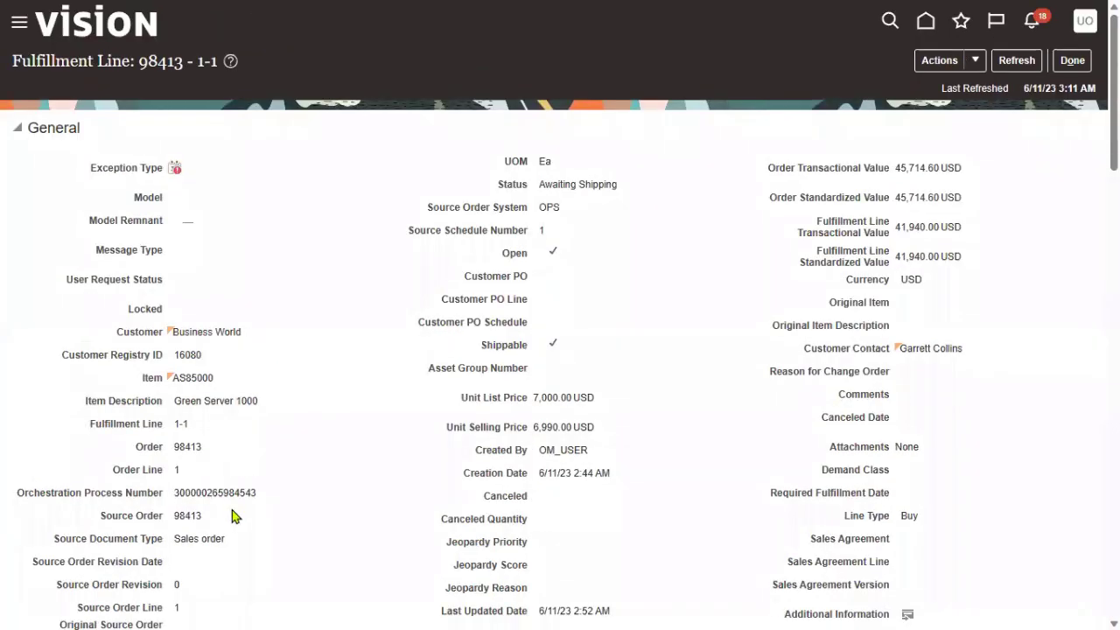
left_click_drag(175, 493, 275, 500)
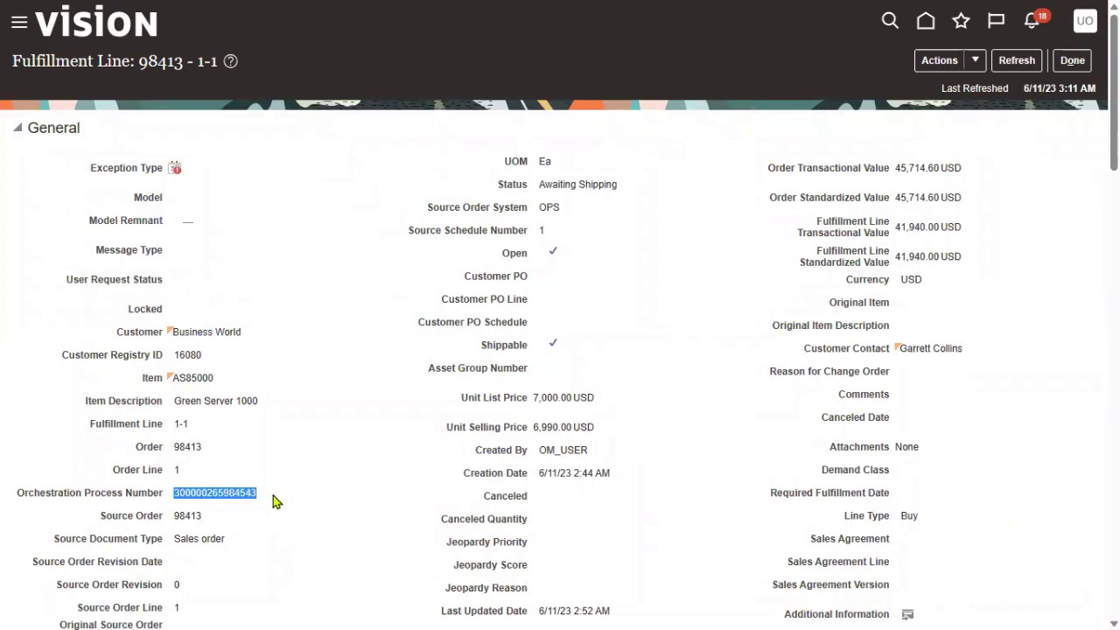
scroll(278, 420, "down", 9)
scroll(271, 434, "up", 10)
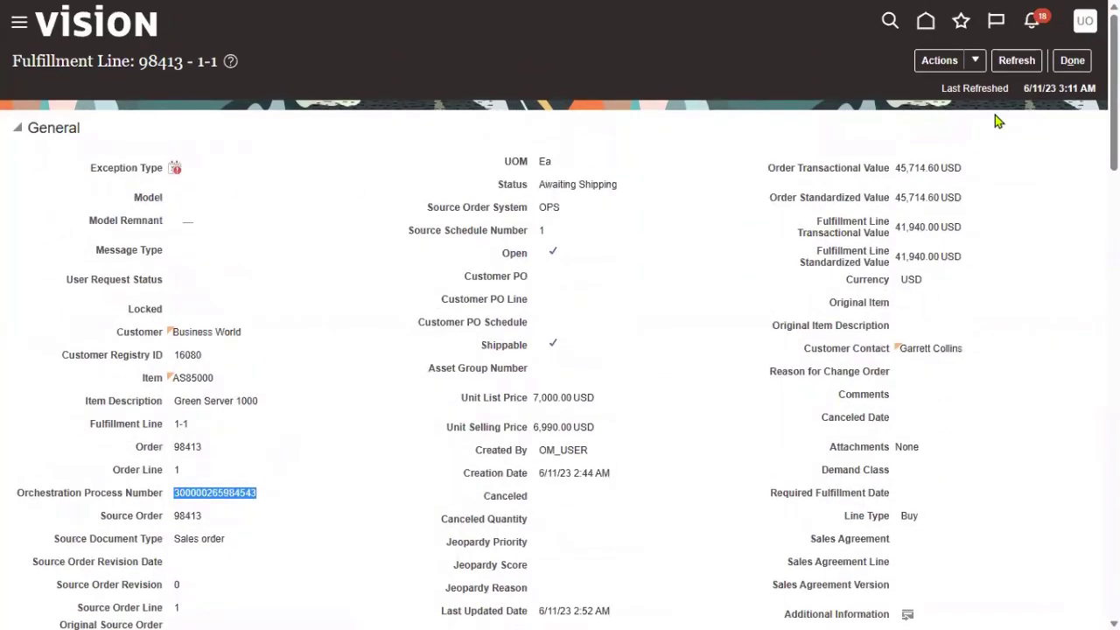
left_click(1071, 61)
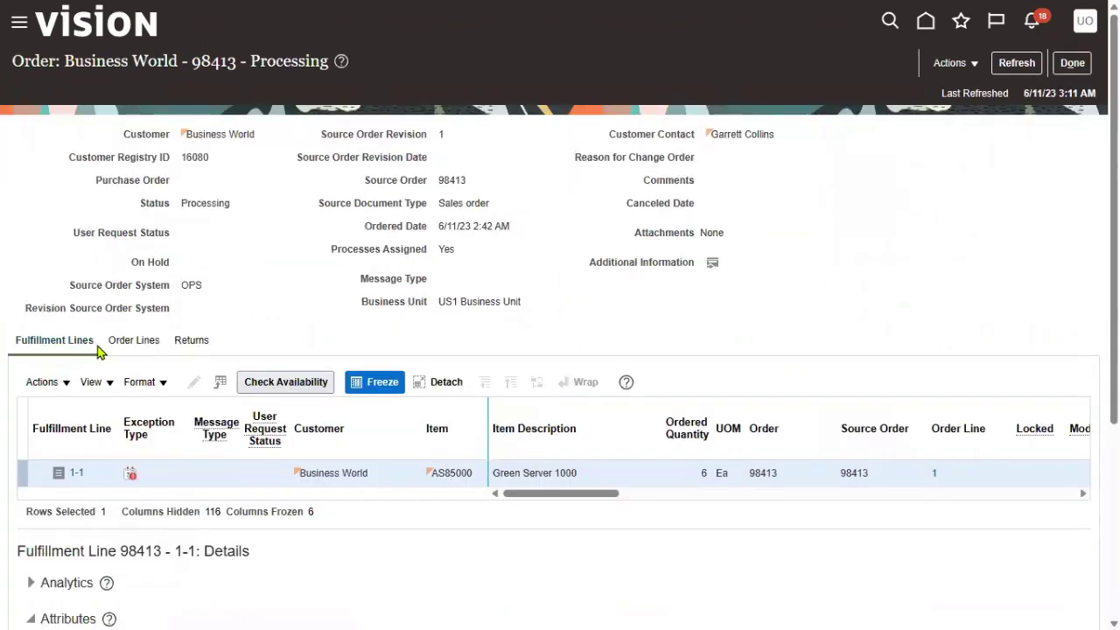
Open the orchestration process linked in the General attributes of fulfillment line 1-1.
scroll(122, 490, "down", 3)
left_click(133, 356)
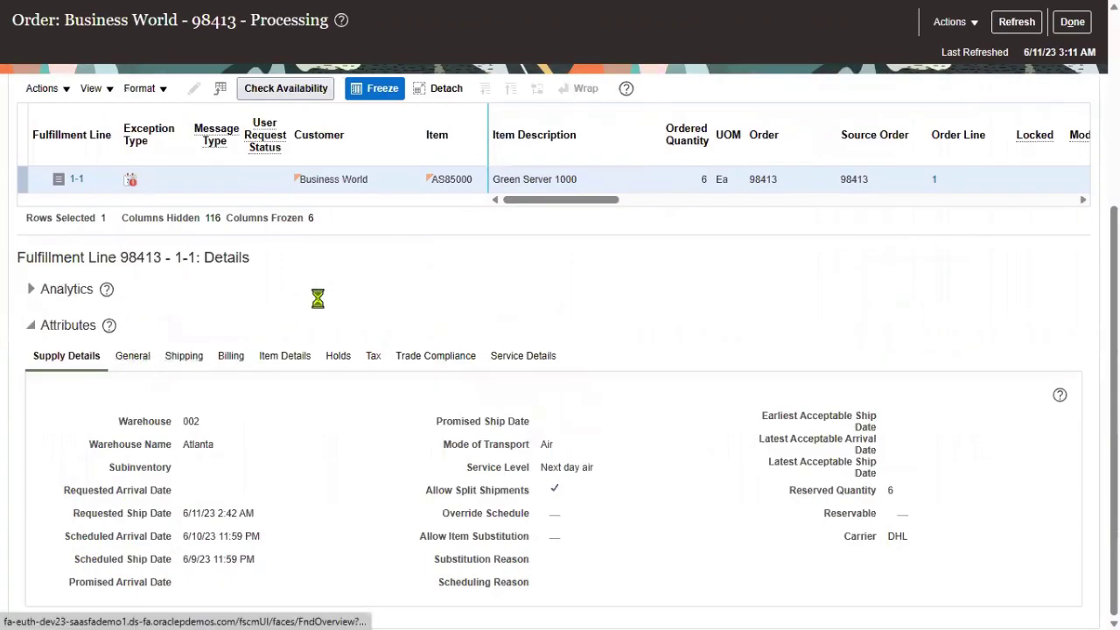
scroll(224, 502, "down", 3)
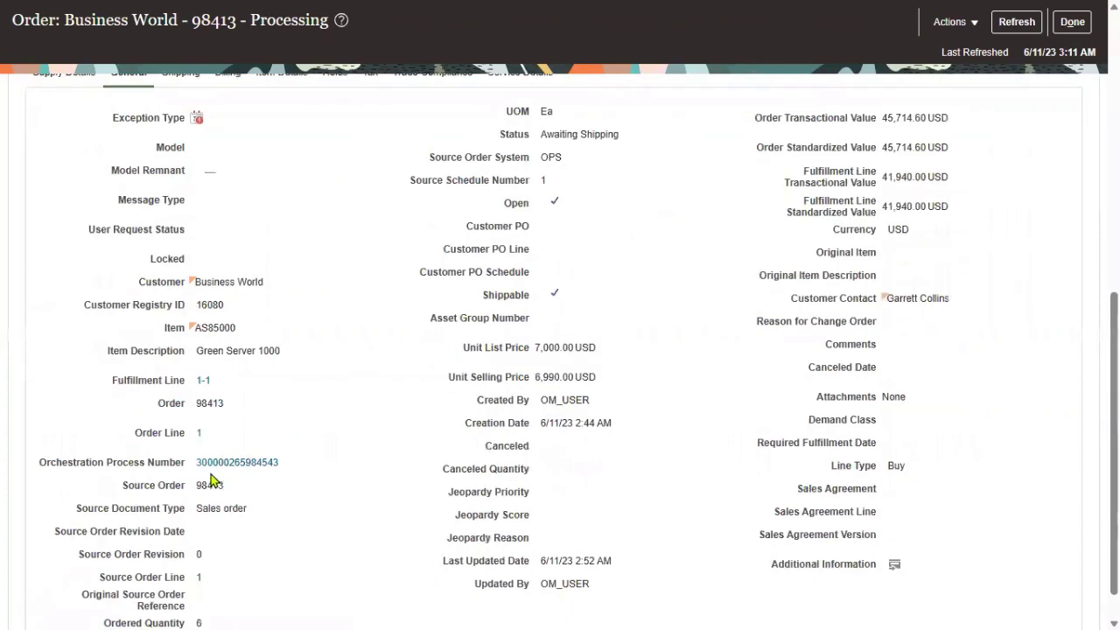
left_click_drag(40, 463, 252, 488)
left_click(257, 461)
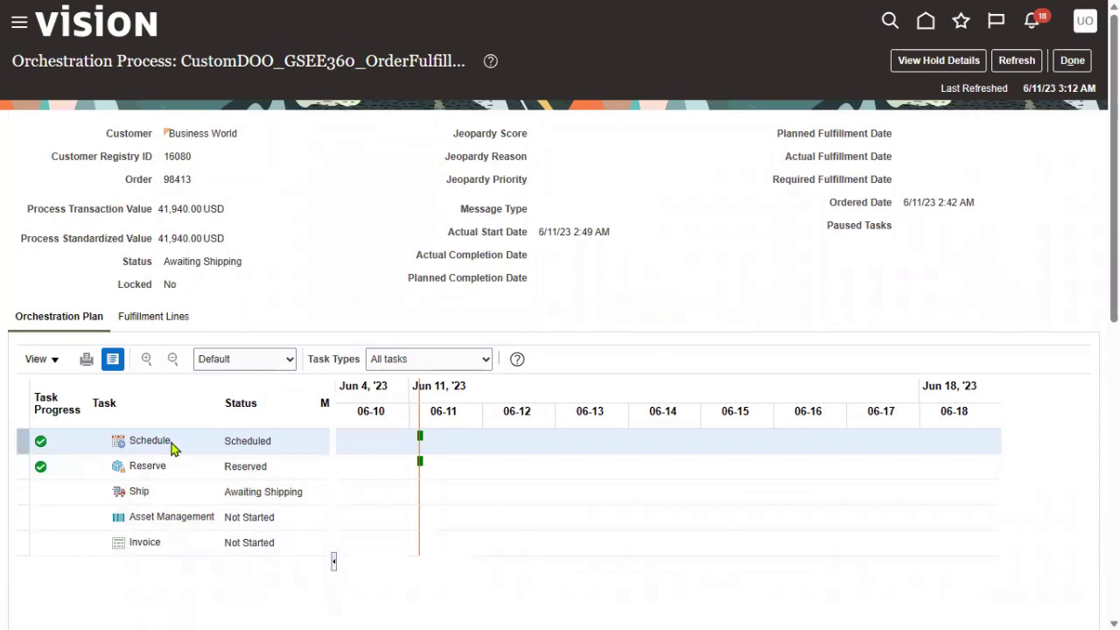
Check the Reserve, Ship and Asset Management tasks in the orchestration plan, refreshing the process twice to update their statuses.
left_click(166, 470)
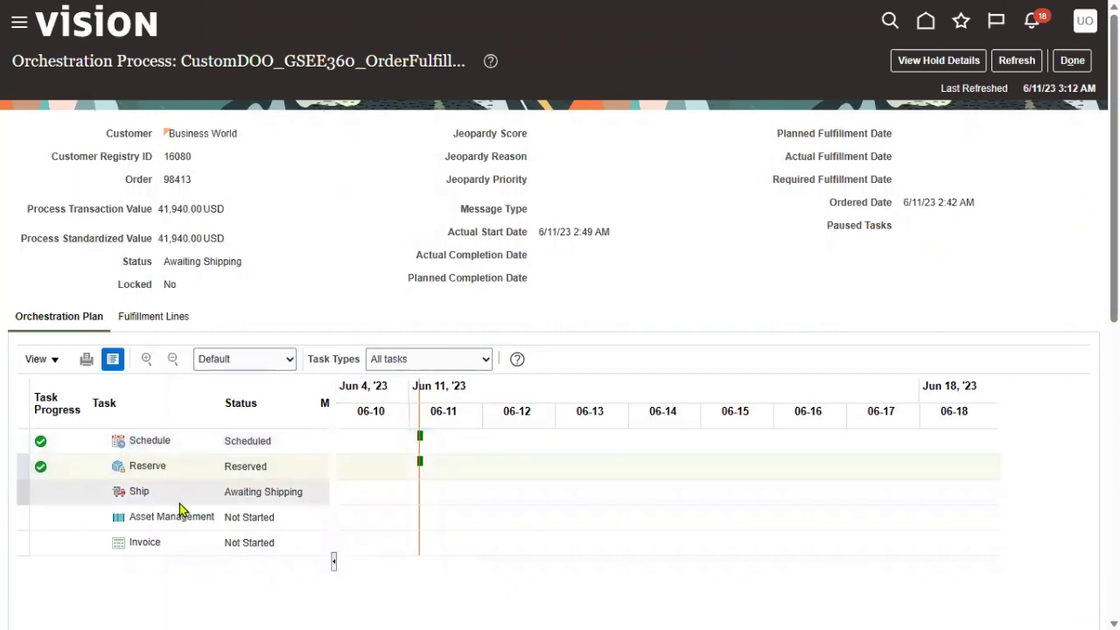
left_click(174, 497)
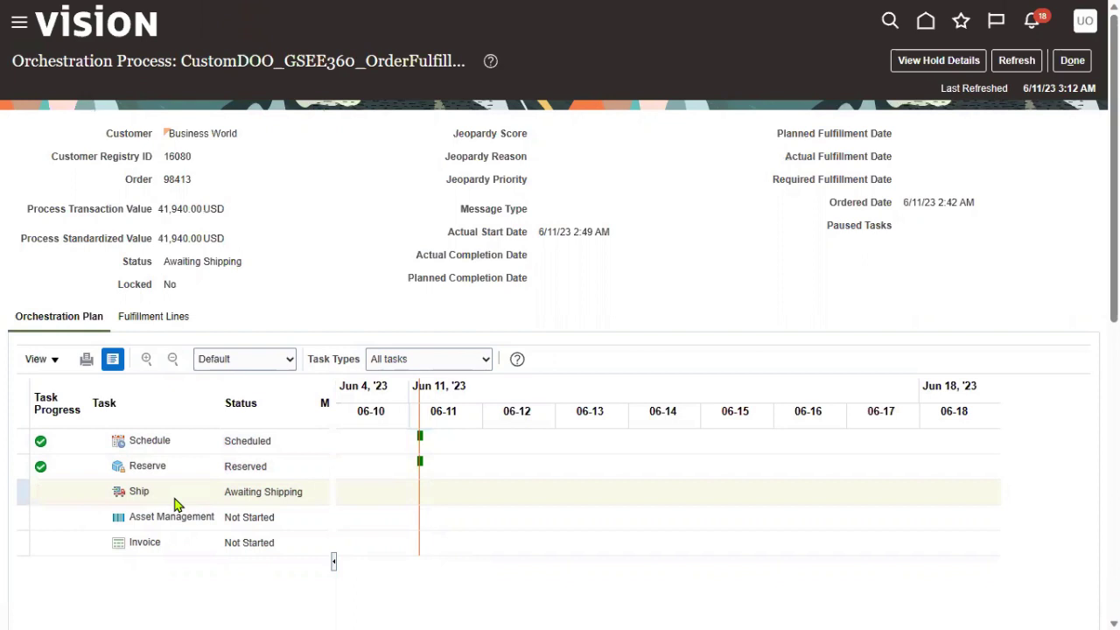
left_click(1017, 60)
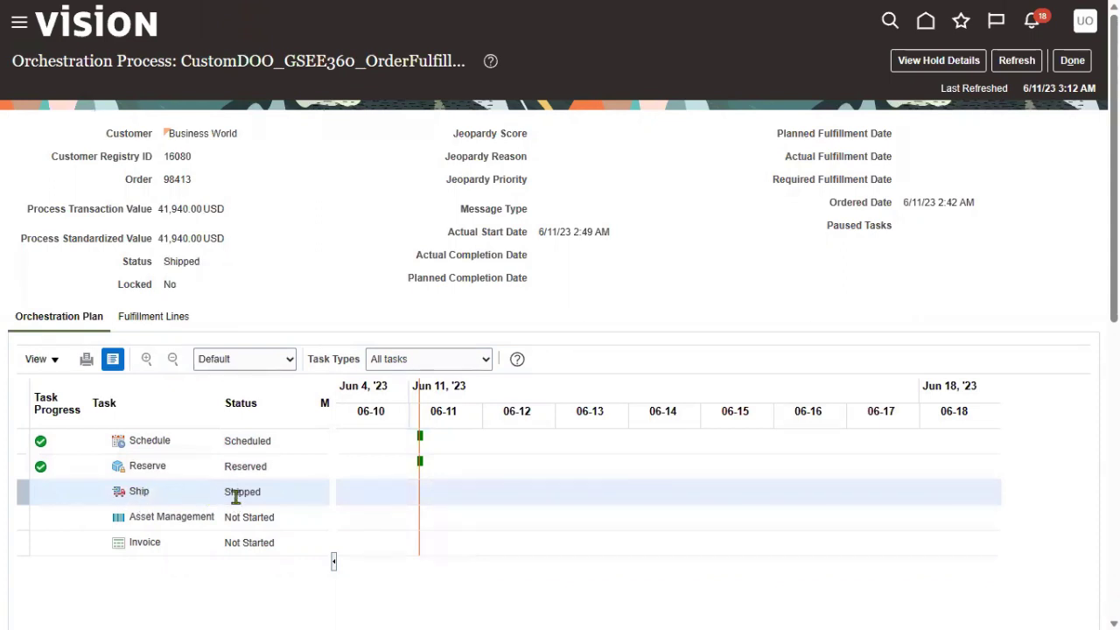
left_click(1016, 60)
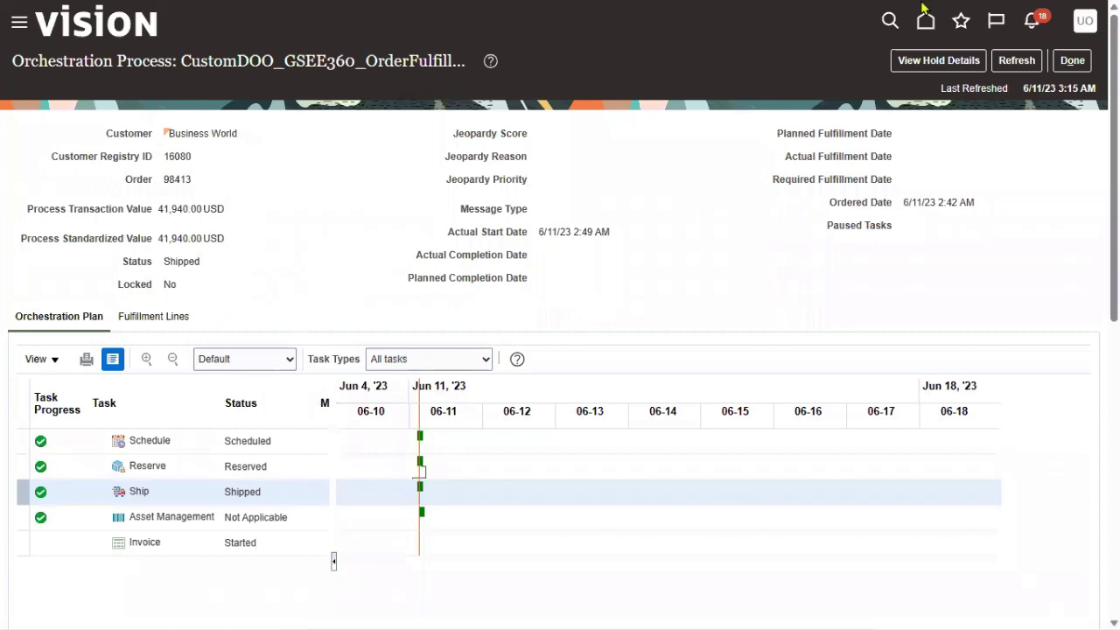
left_click(255, 516)
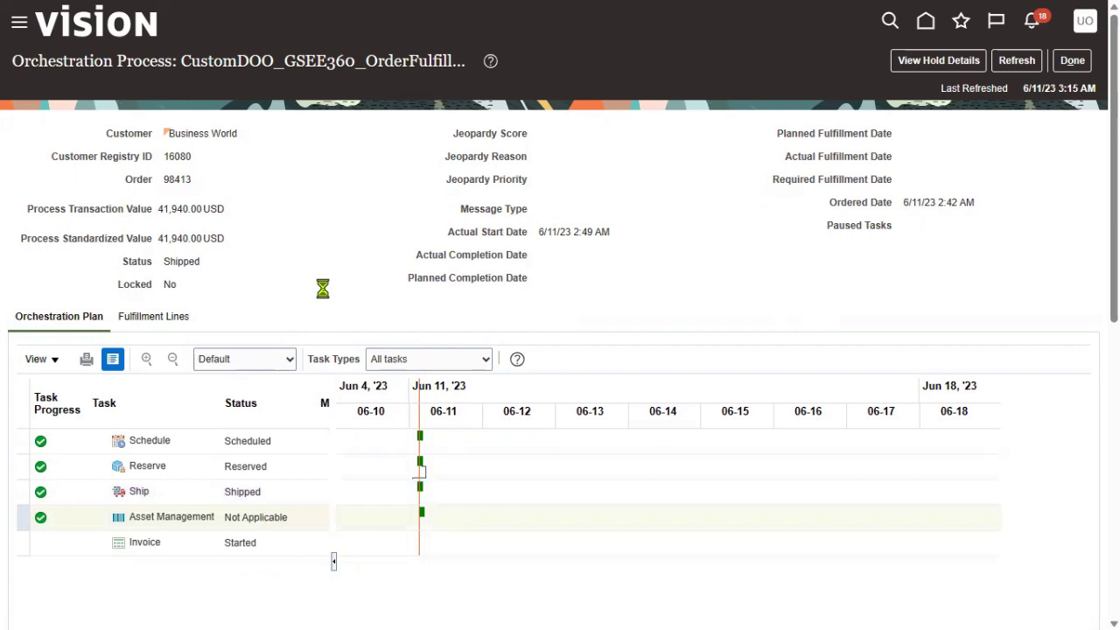